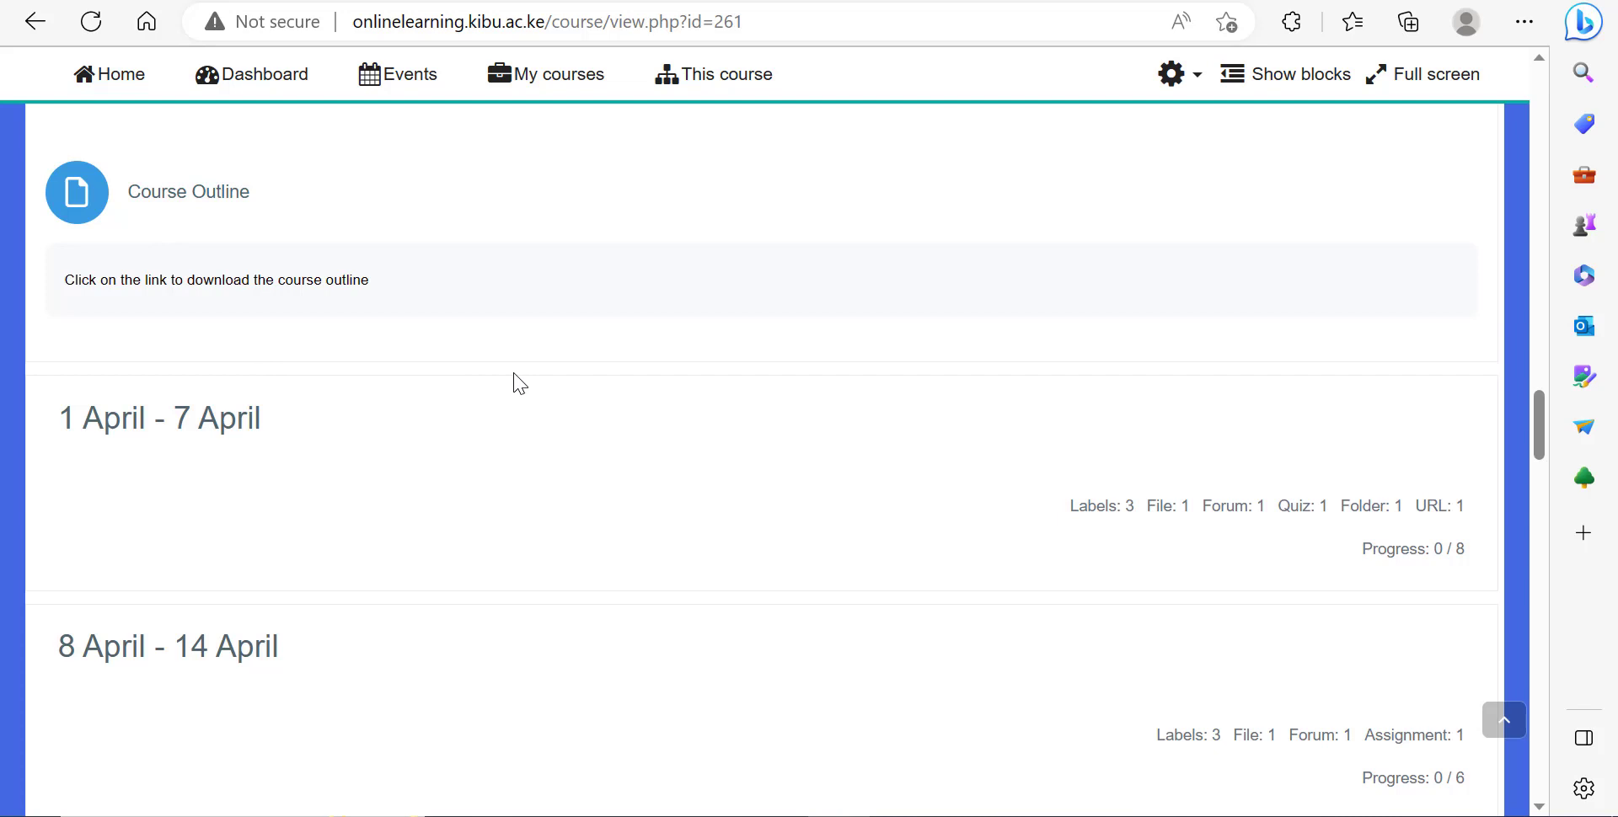
Turn on editing mode for the course page.
{"action": "left_click", "coordinate": [1172, 77]}
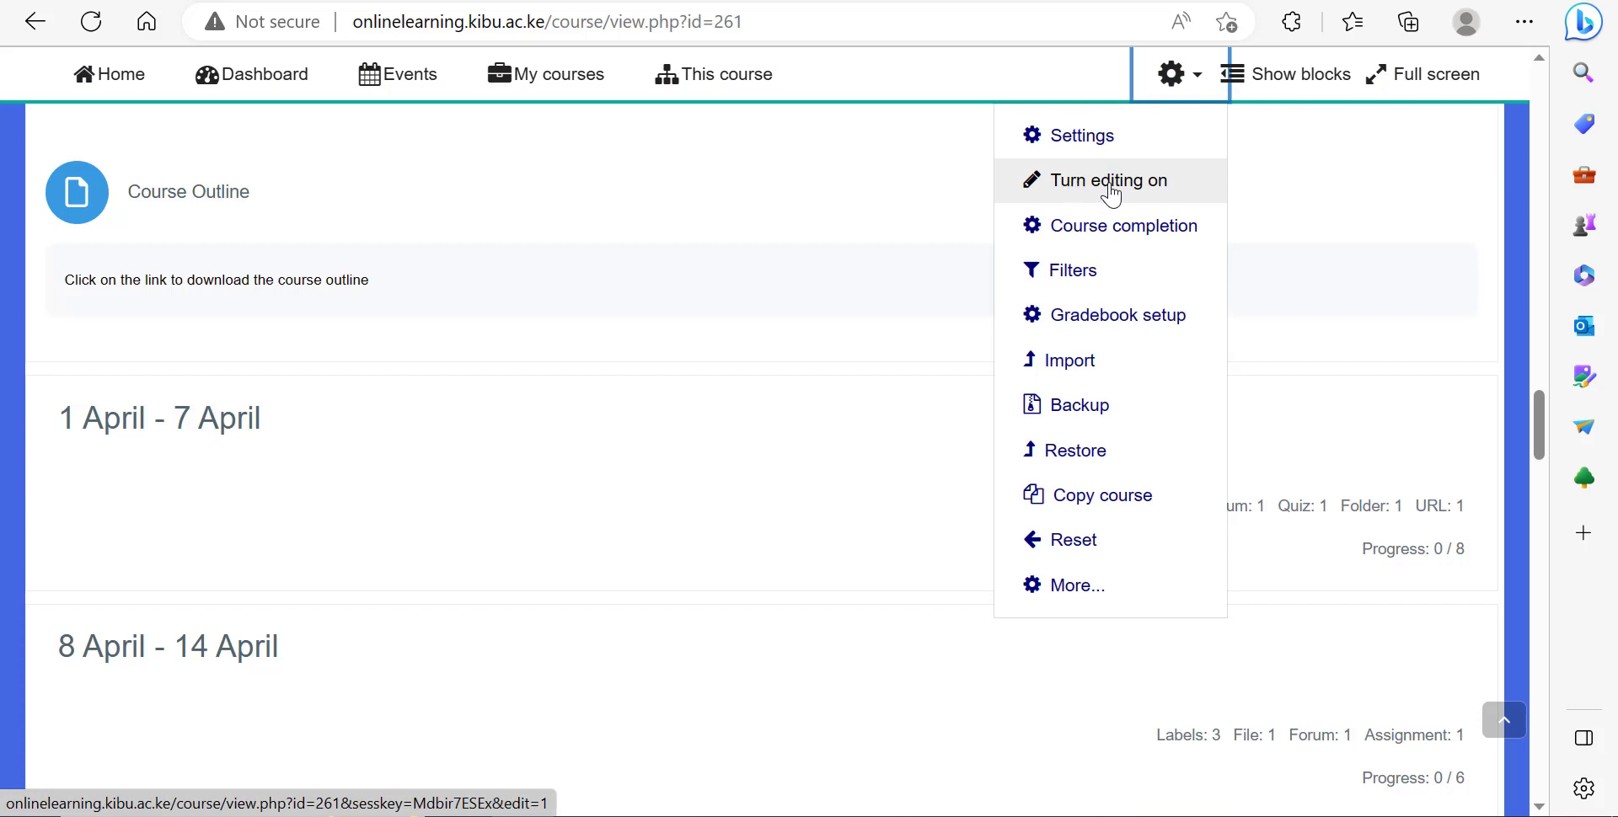
{"action": "left_click", "coordinate": [1137, 196]}
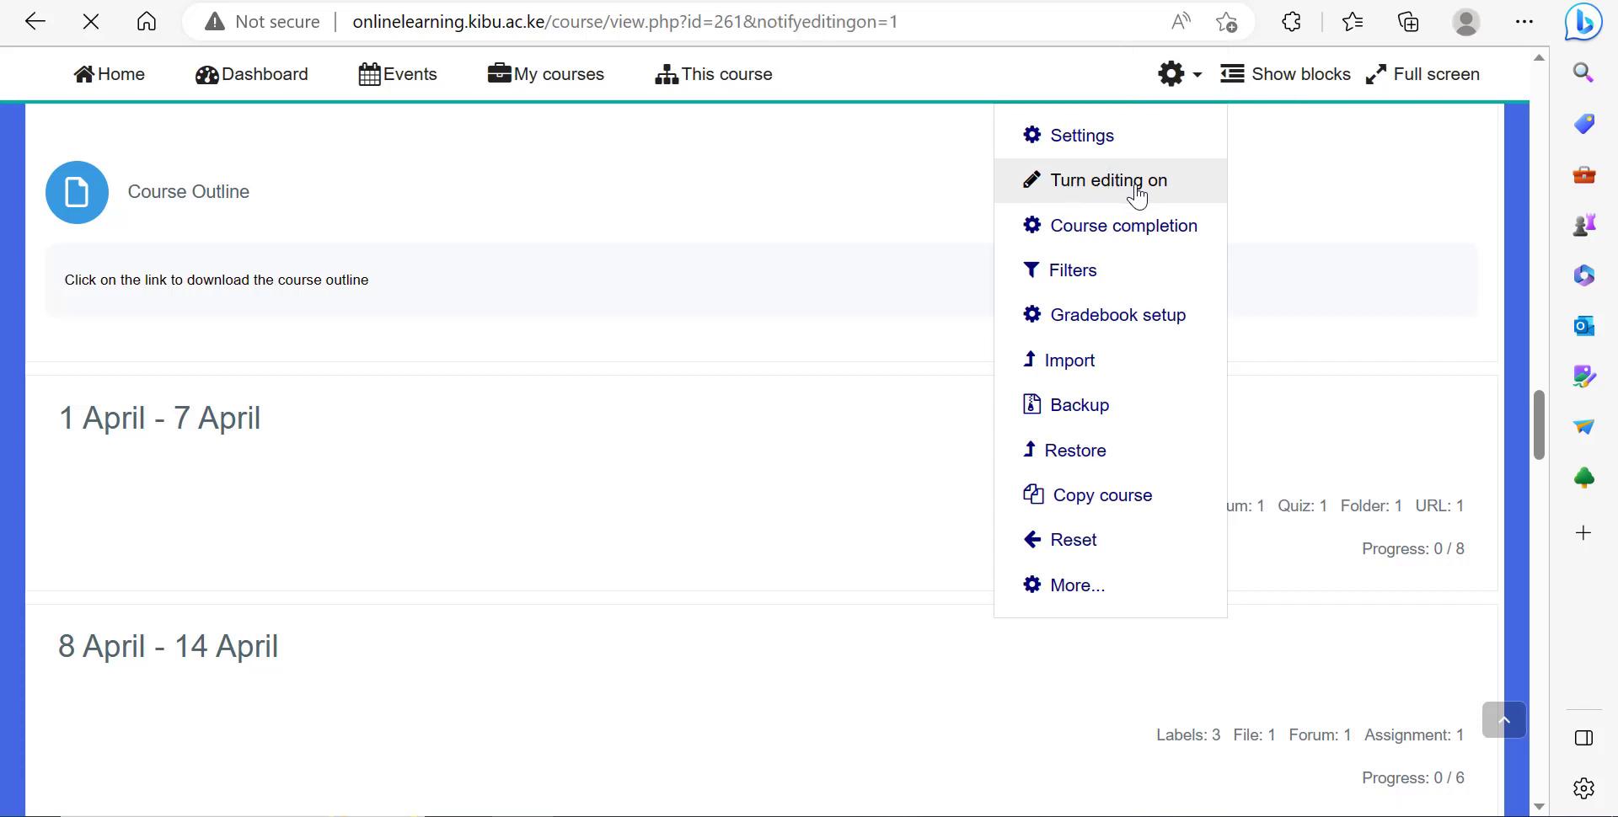
Start adding a File resource to the 8 April - 14 April section.
{"action": "scroll", "coordinate": [771, 444], "scroll_direction": "down", "scroll_amount": 10}
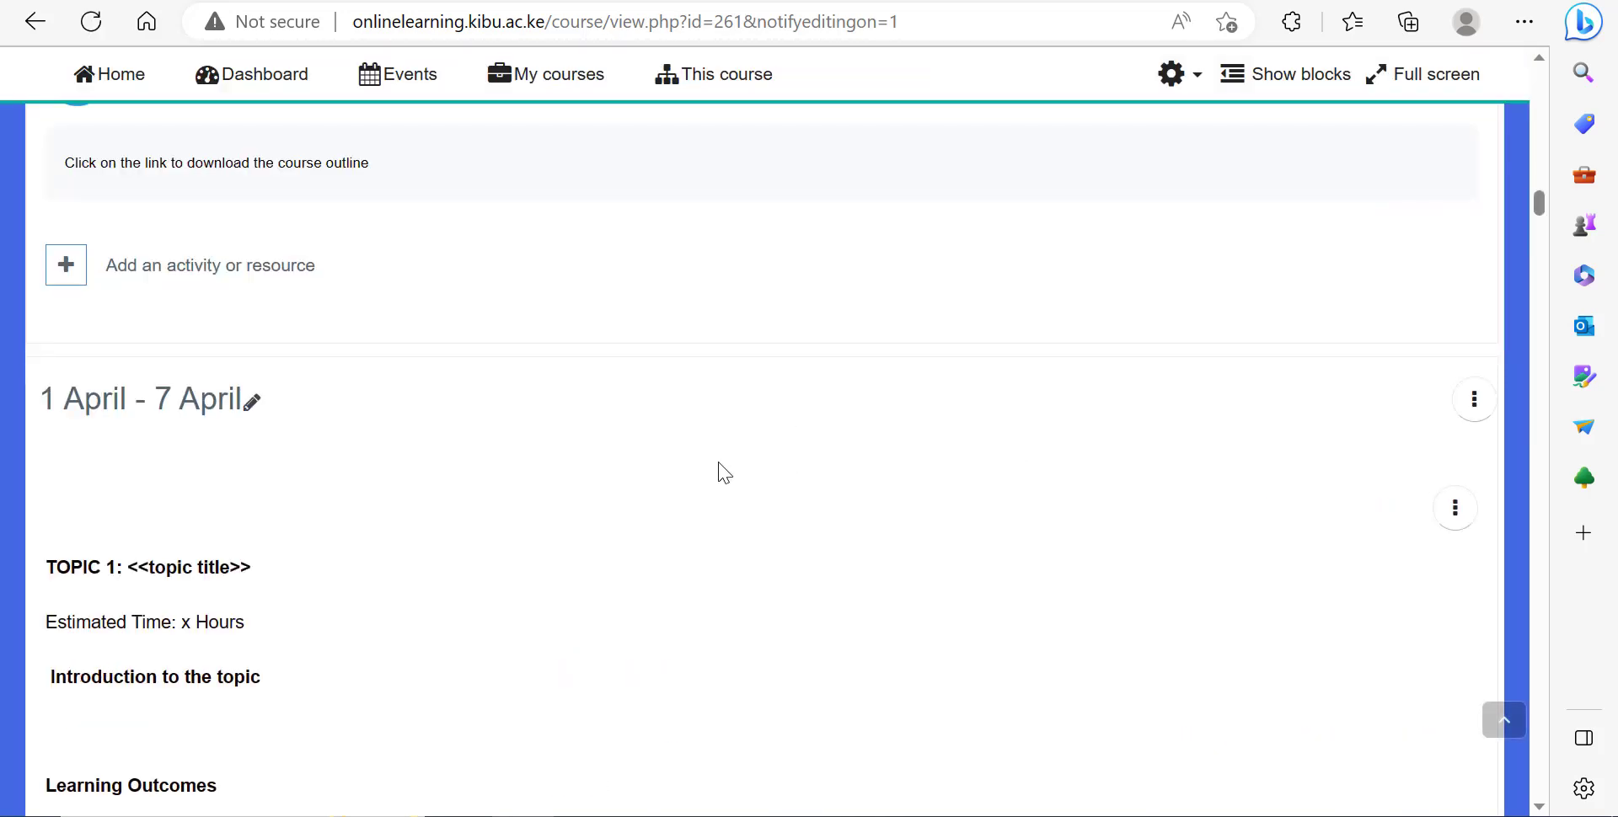
{"action": "scroll", "coordinate": [719, 470], "scroll_direction": "down", "scroll_amount": 2}
{"action": "scroll", "coordinate": [278, 263], "scroll_direction": "down", "scroll_amount": 9}
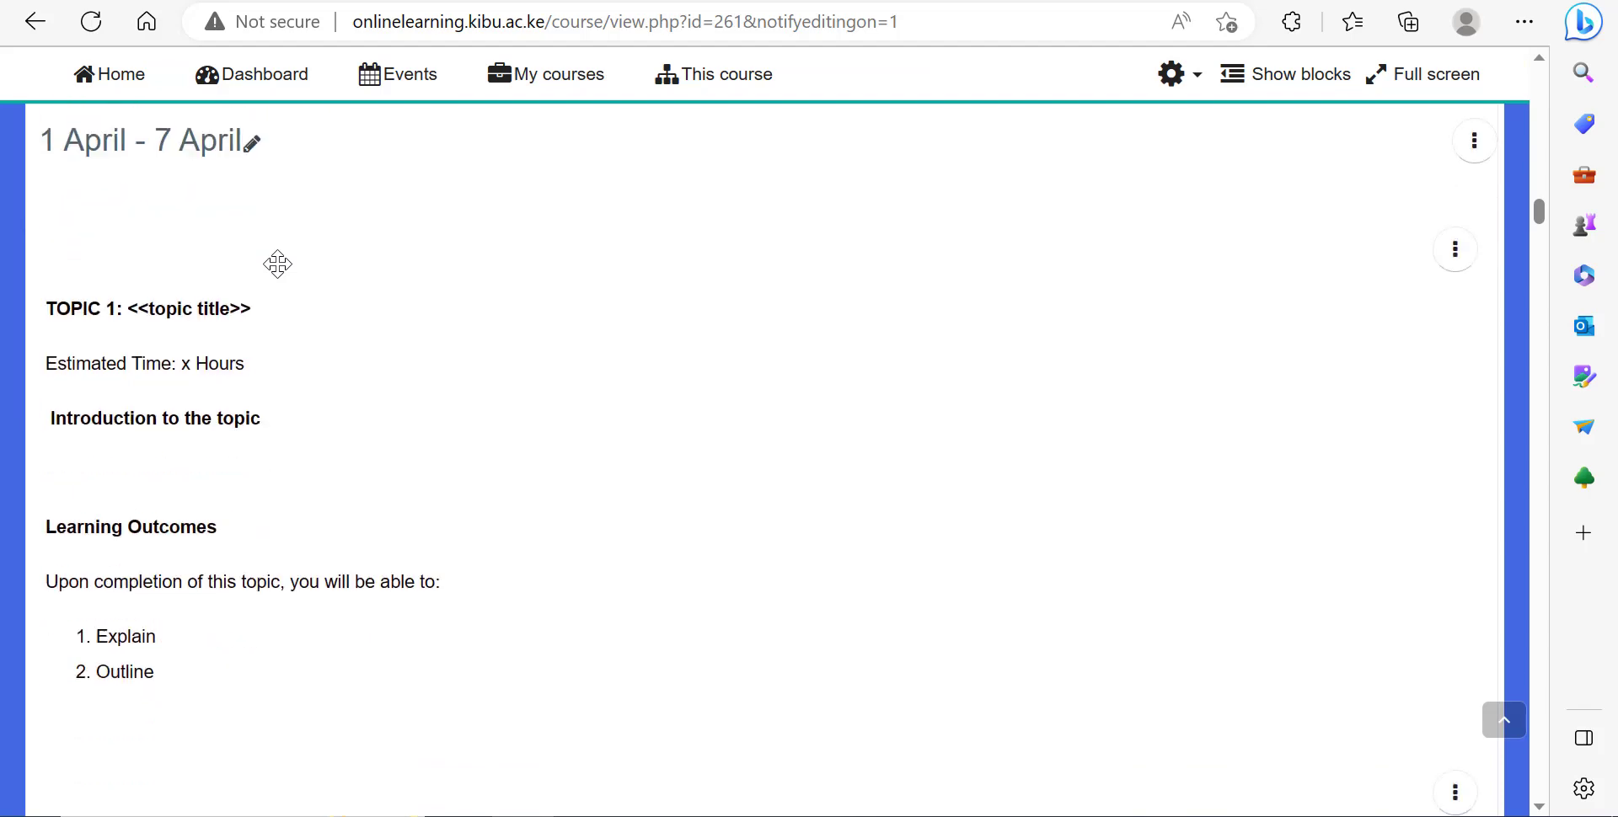
{"action": "scroll", "coordinate": [288, 263], "scroll_direction": "down", "scroll_amount": 13}
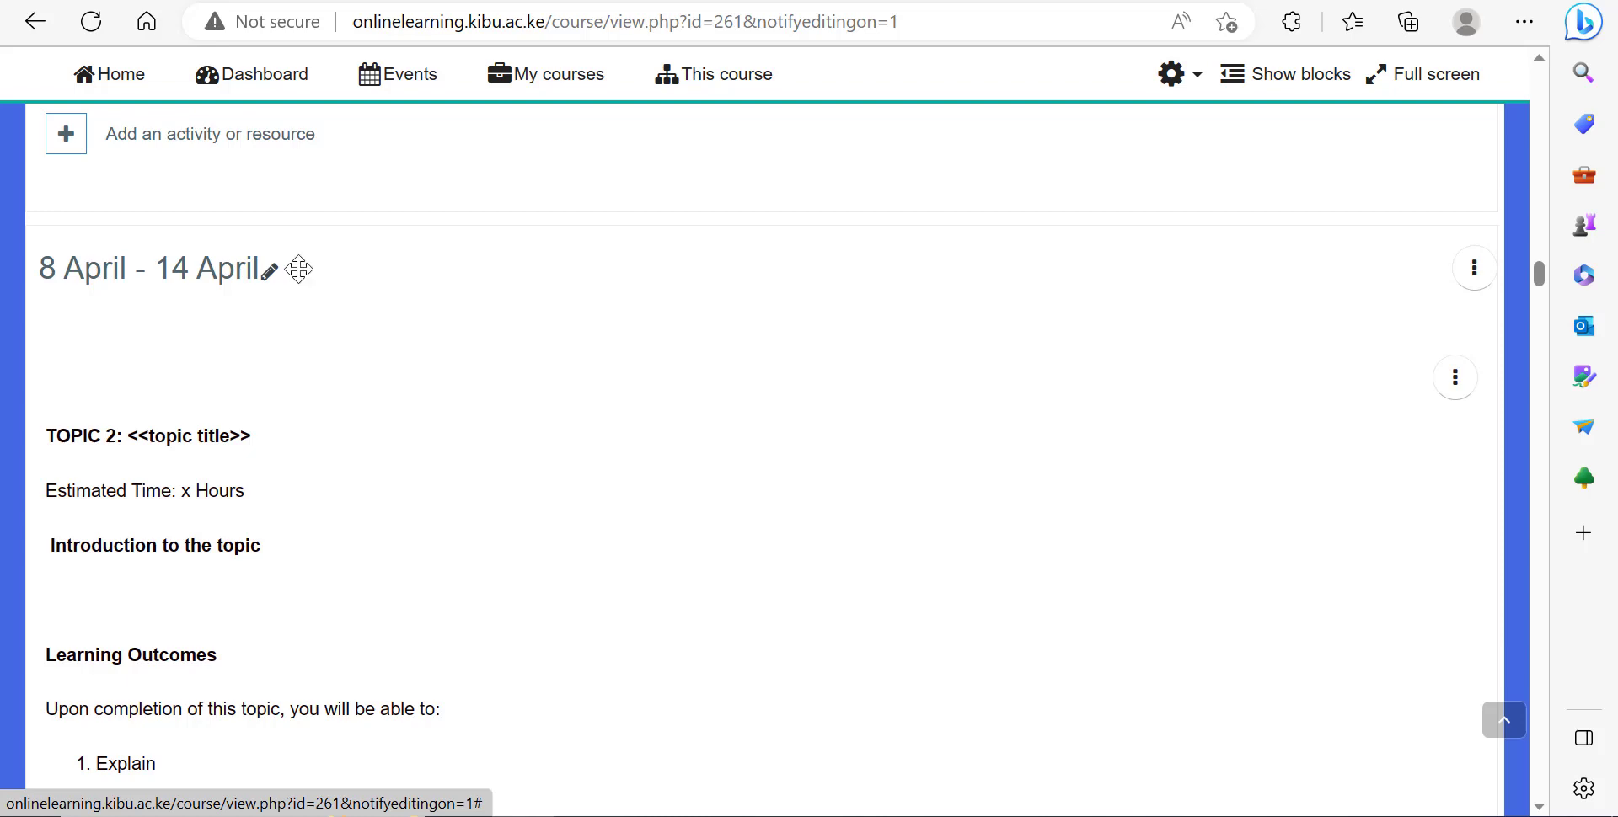
{"action": "scroll", "coordinate": [300, 270], "scroll_direction": "down", "scroll_amount": 14}
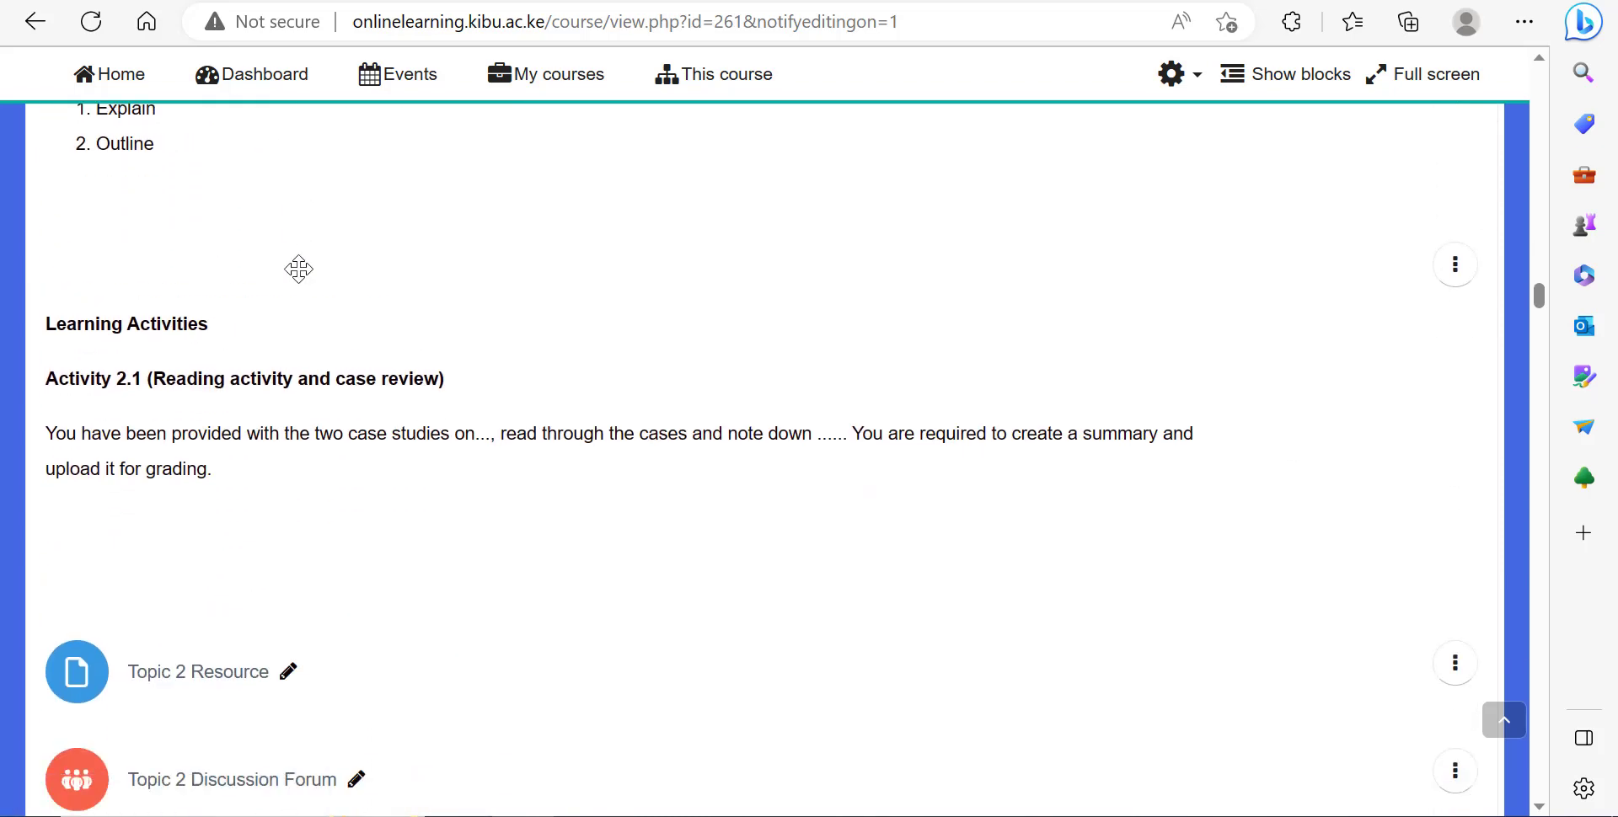
{"action": "scroll", "coordinate": [299, 270], "scroll_direction": "down", "scroll_amount": 7}
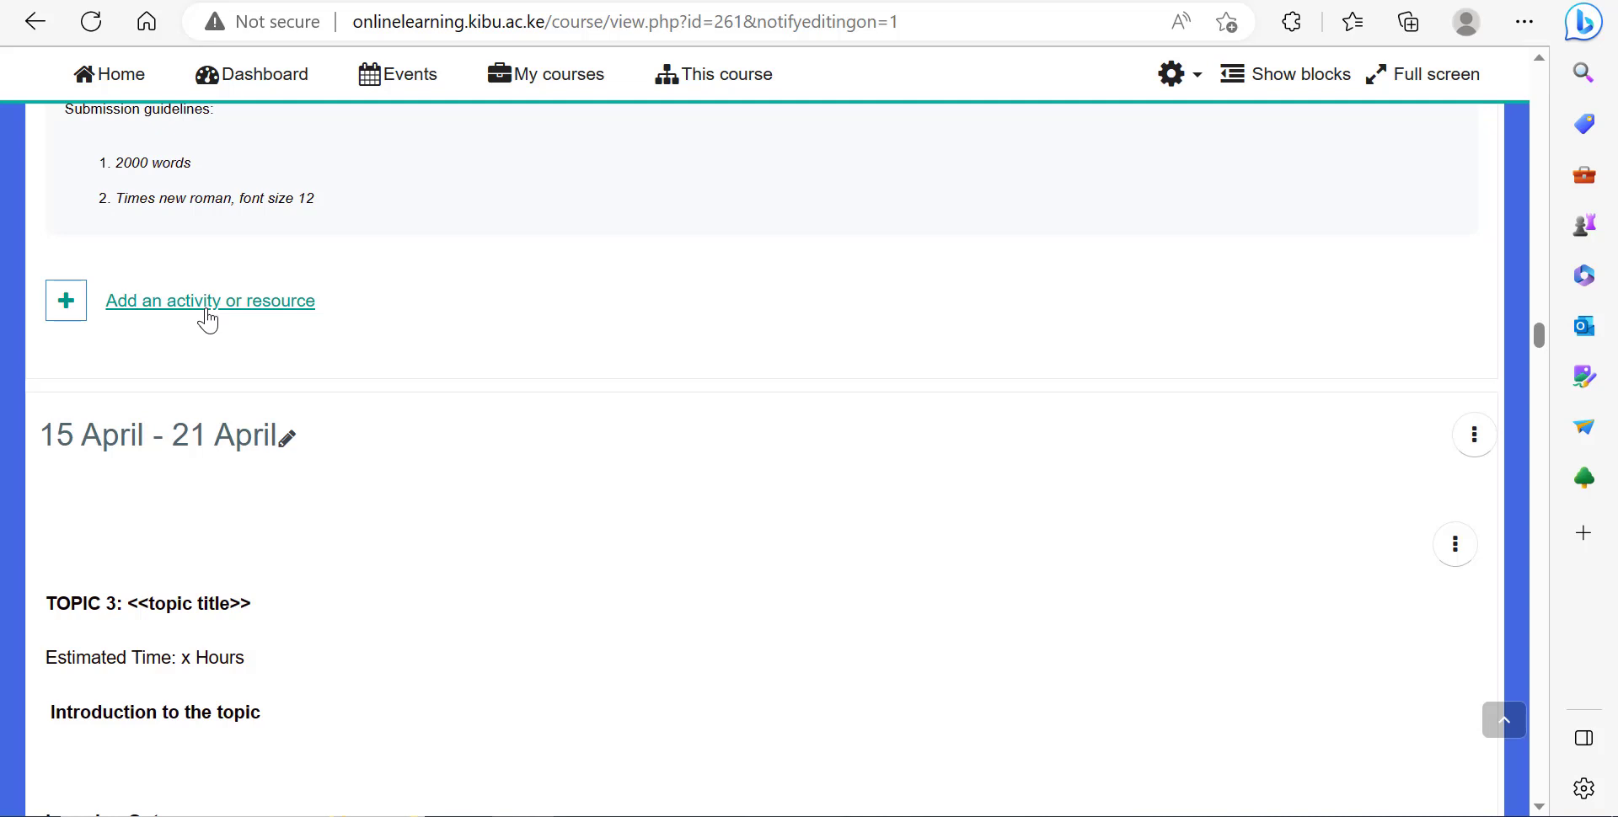
{"action": "scroll", "coordinate": [210, 324], "scroll_direction": "up", "scroll_amount": 10}
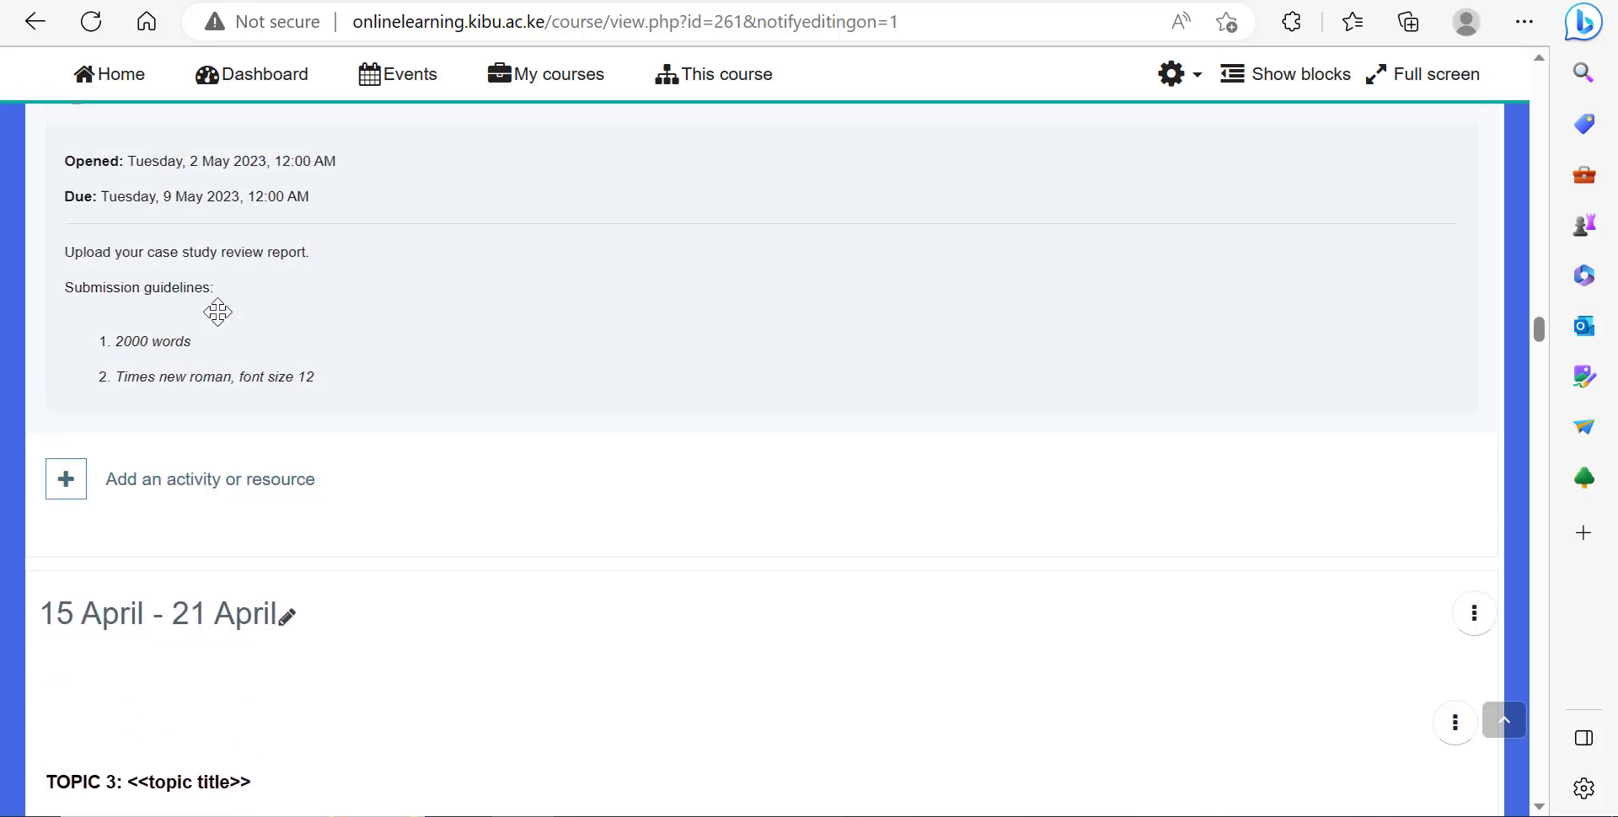
{"action": "scroll", "coordinate": [217, 313], "scroll_direction": "up", "scroll_amount": 2}
{"action": "scroll", "coordinate": [173, 305], "scroll_direction": "down", "scroll_amount": 10}
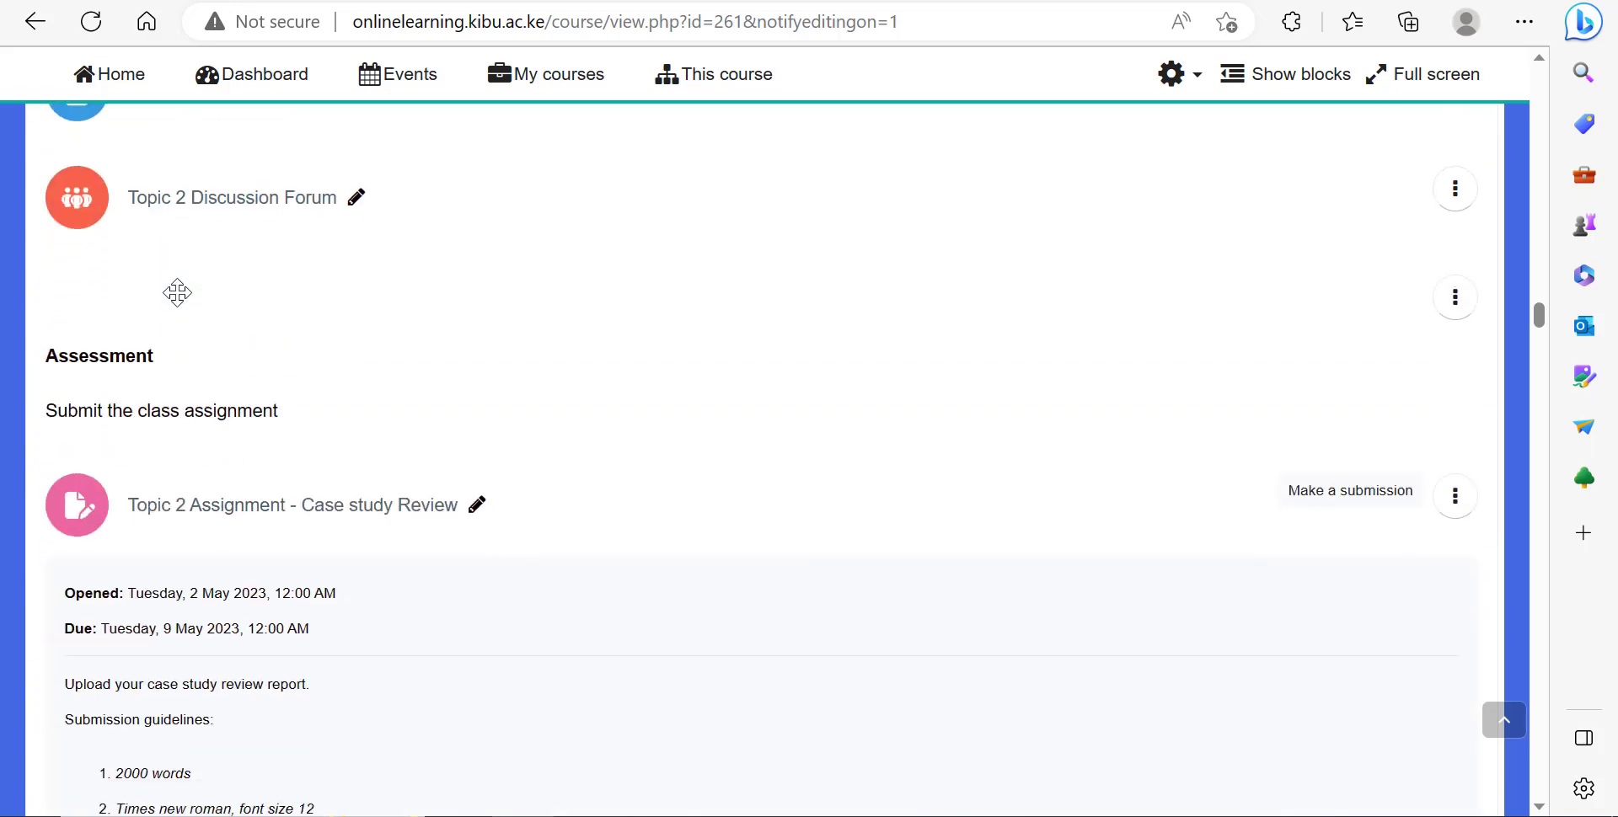
{"action": "scroll", "coordinate": [177, 292], "scroll_direction": "down", "scroll_amount": 2}
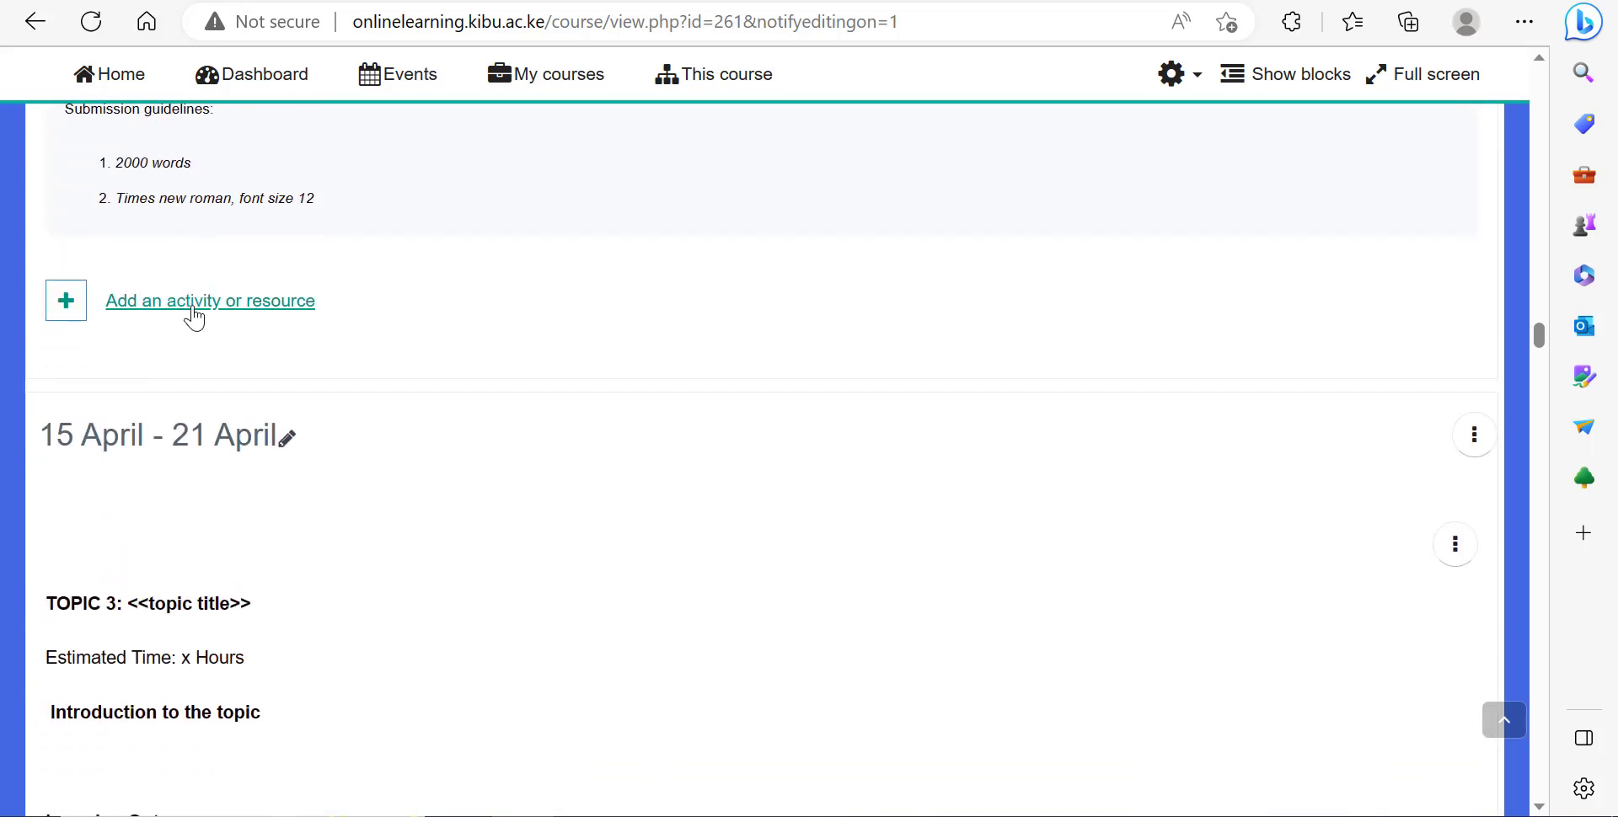
{"action": "left_click", "coordinate": [196, 314]}
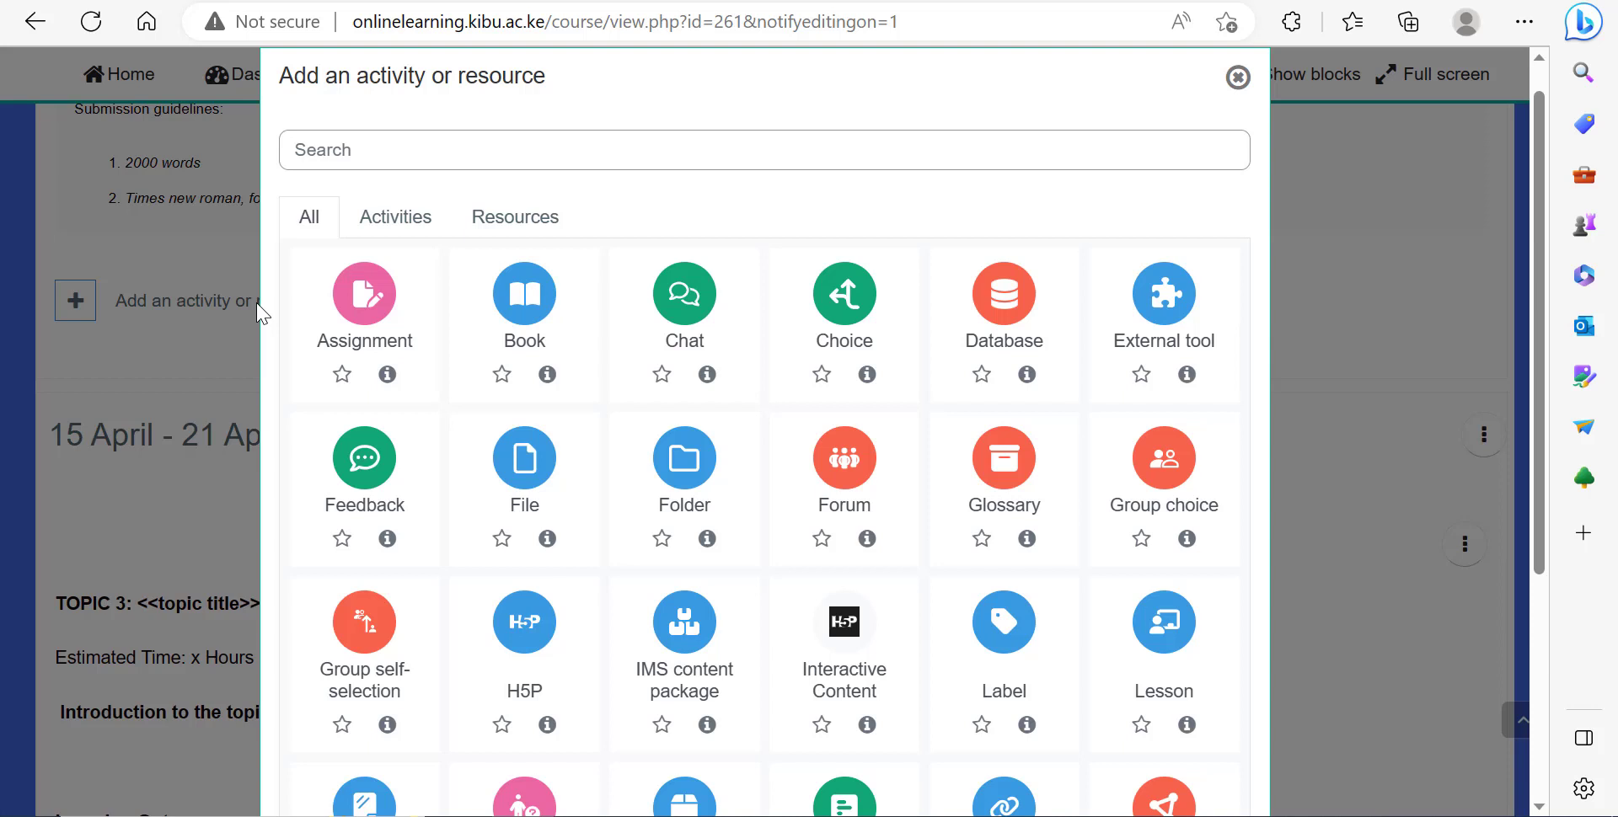
{"action": "left_click", "coordinate": [523, 224]}
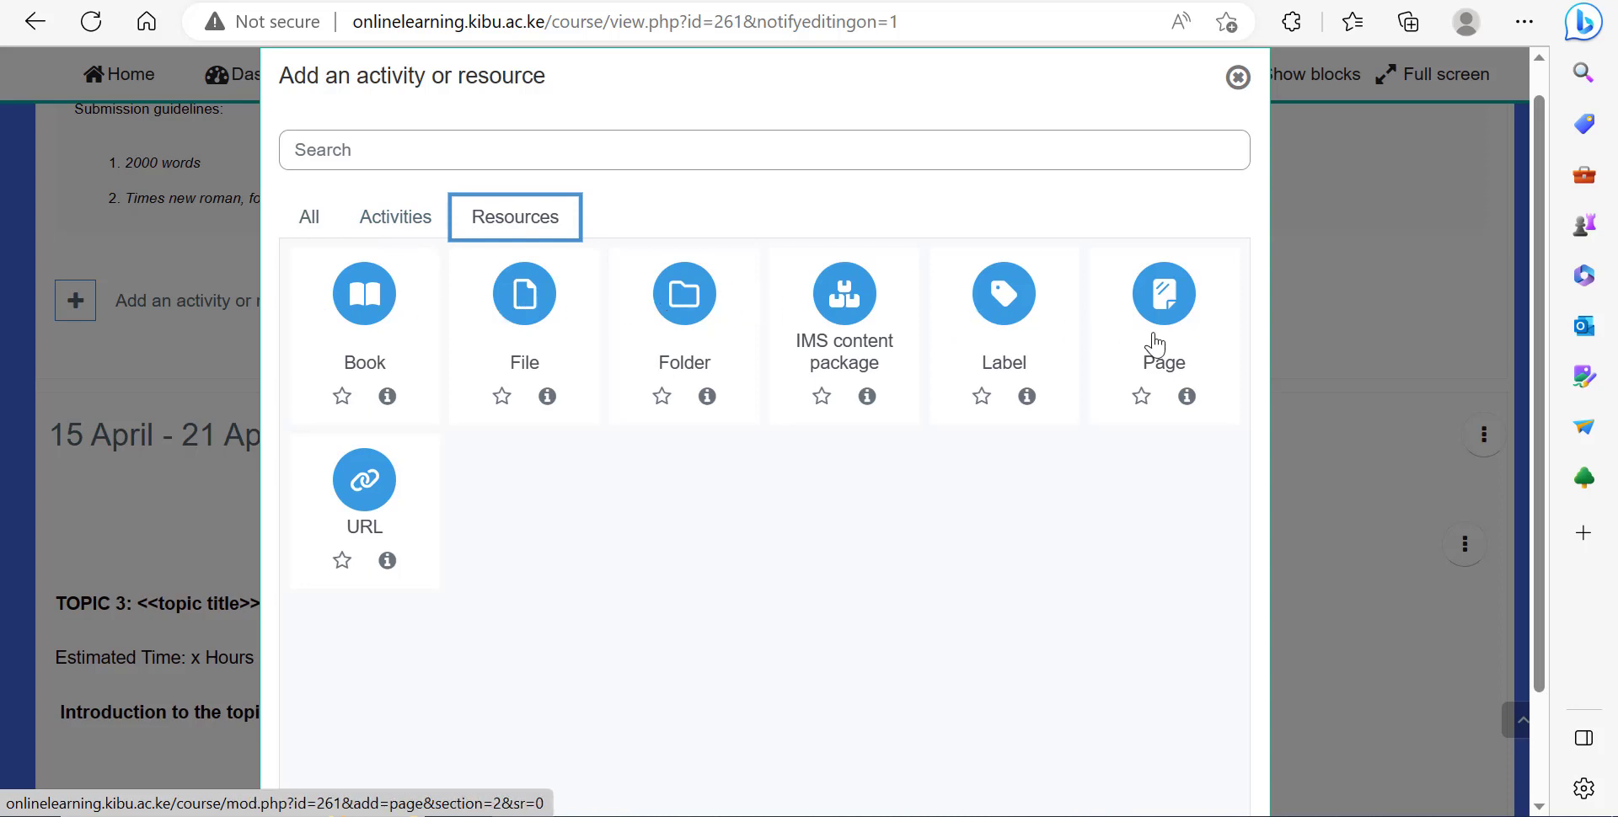
{"action": "left_click", "coordinate": [519, 311]}
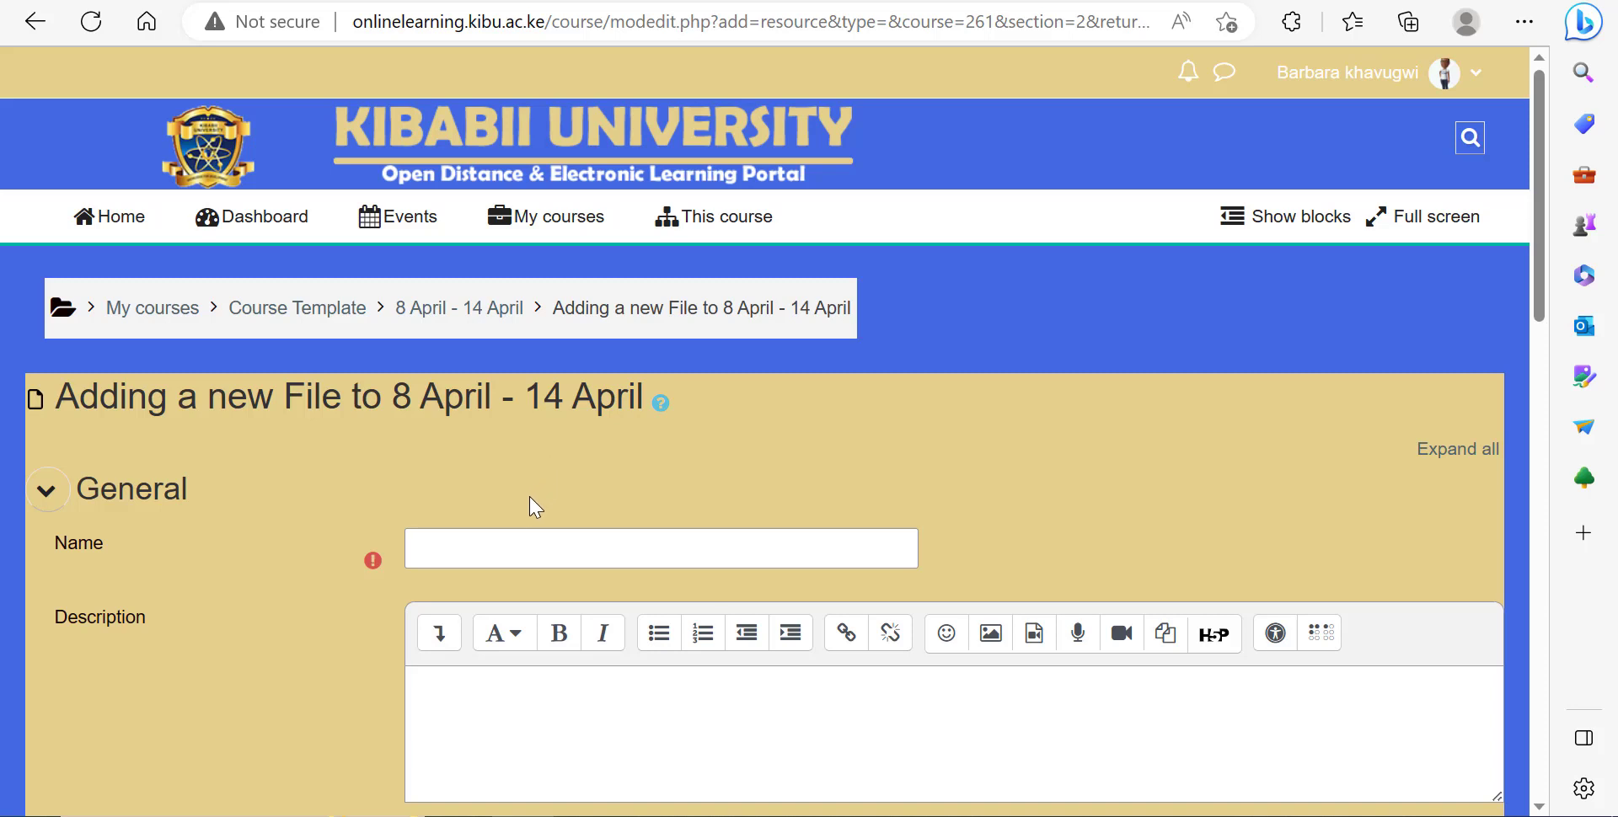
Name the new file resource "Week 2 Notes".
{"action": "left_click", "coordinate": [524, 543]}
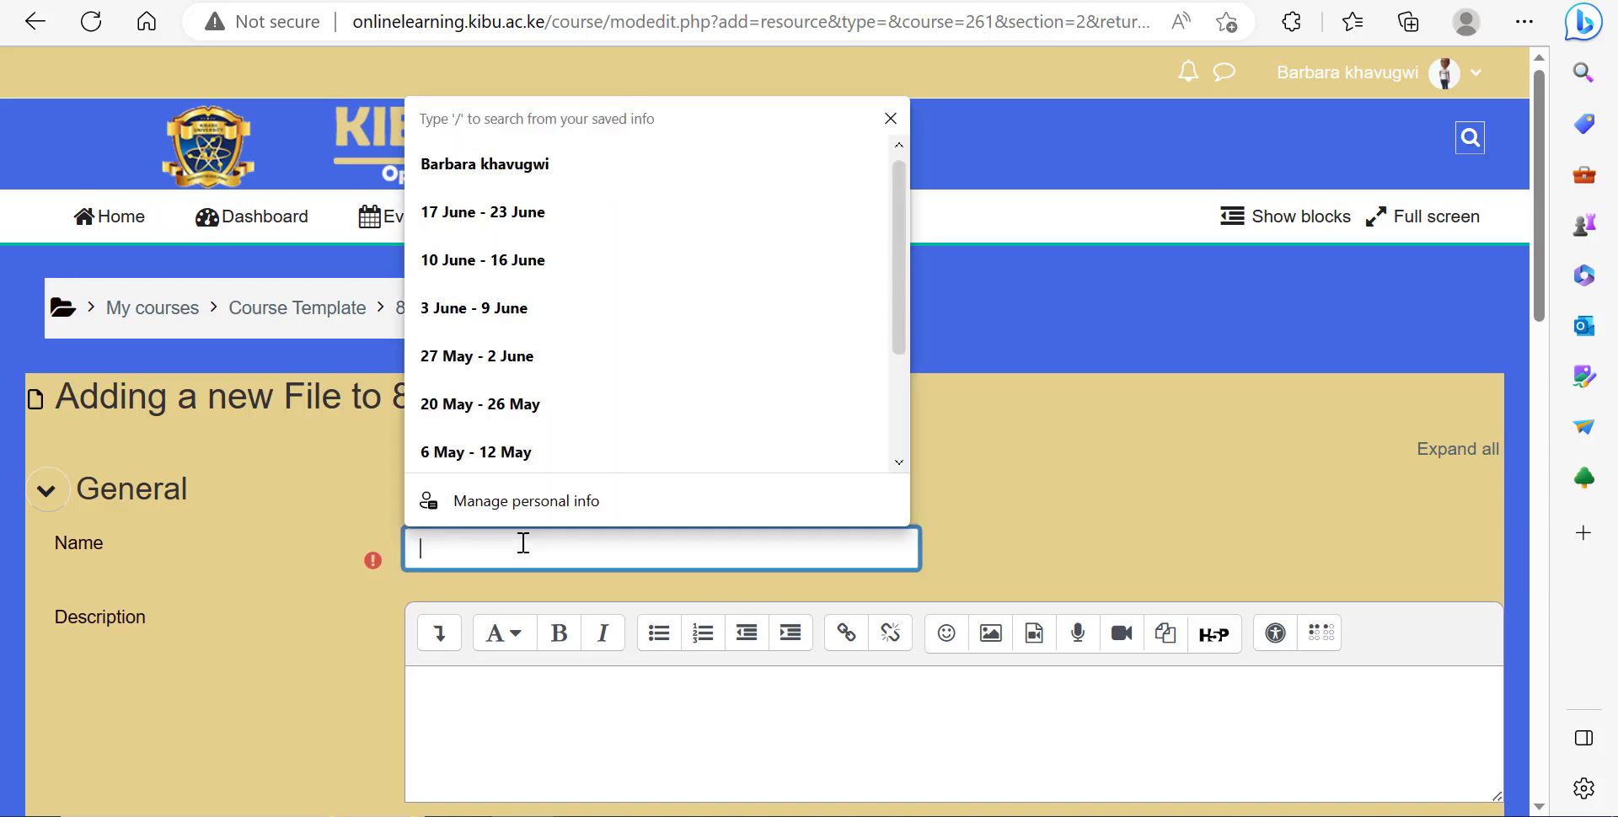
{"action": "type", "text": "Week 2 "}
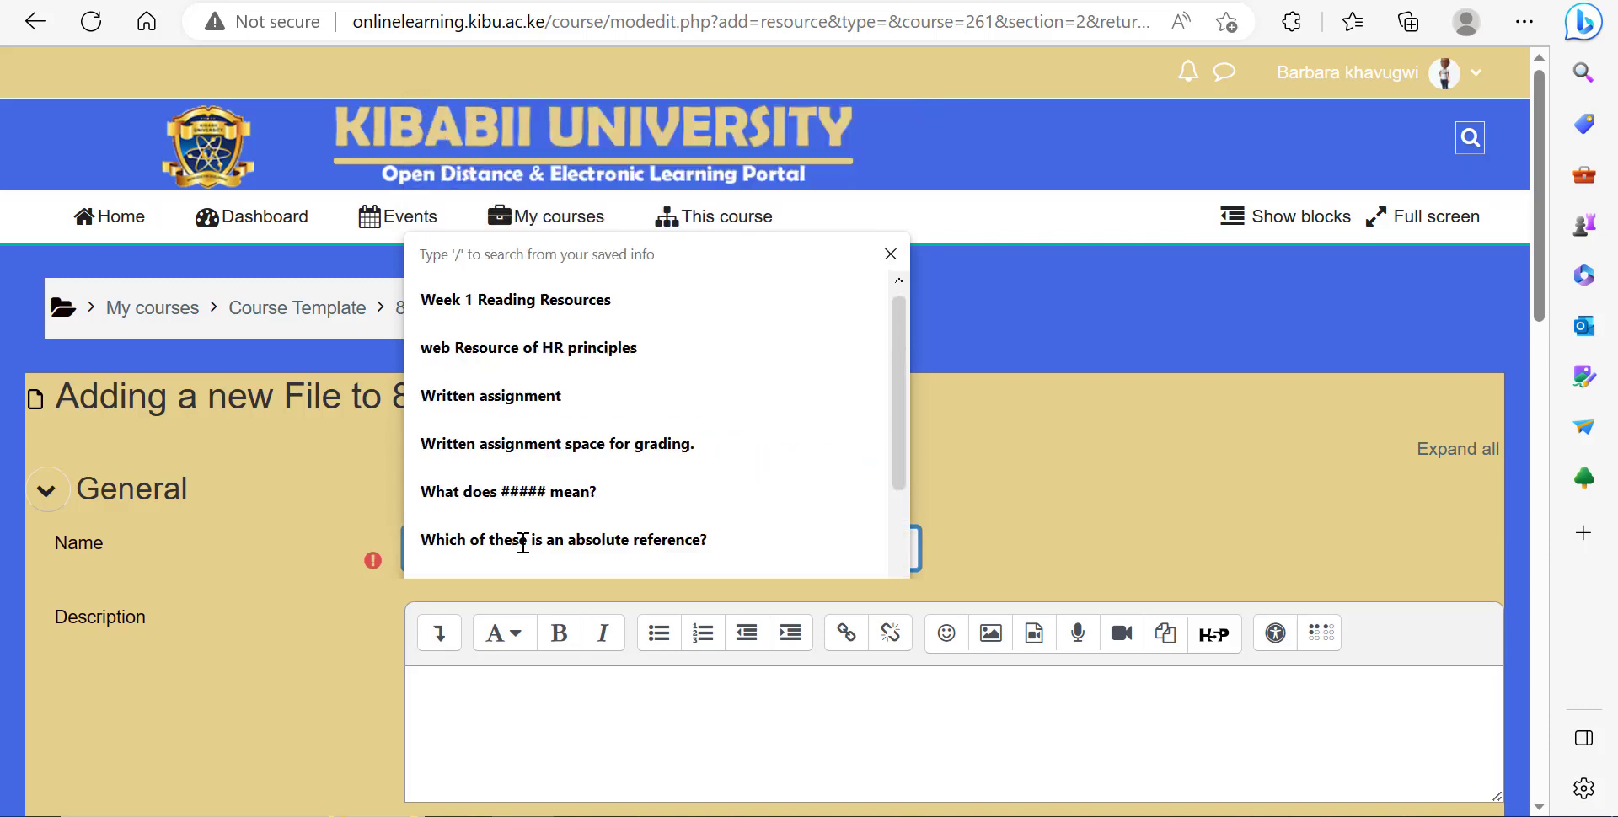
{"action": "type", "text": "Noted"}
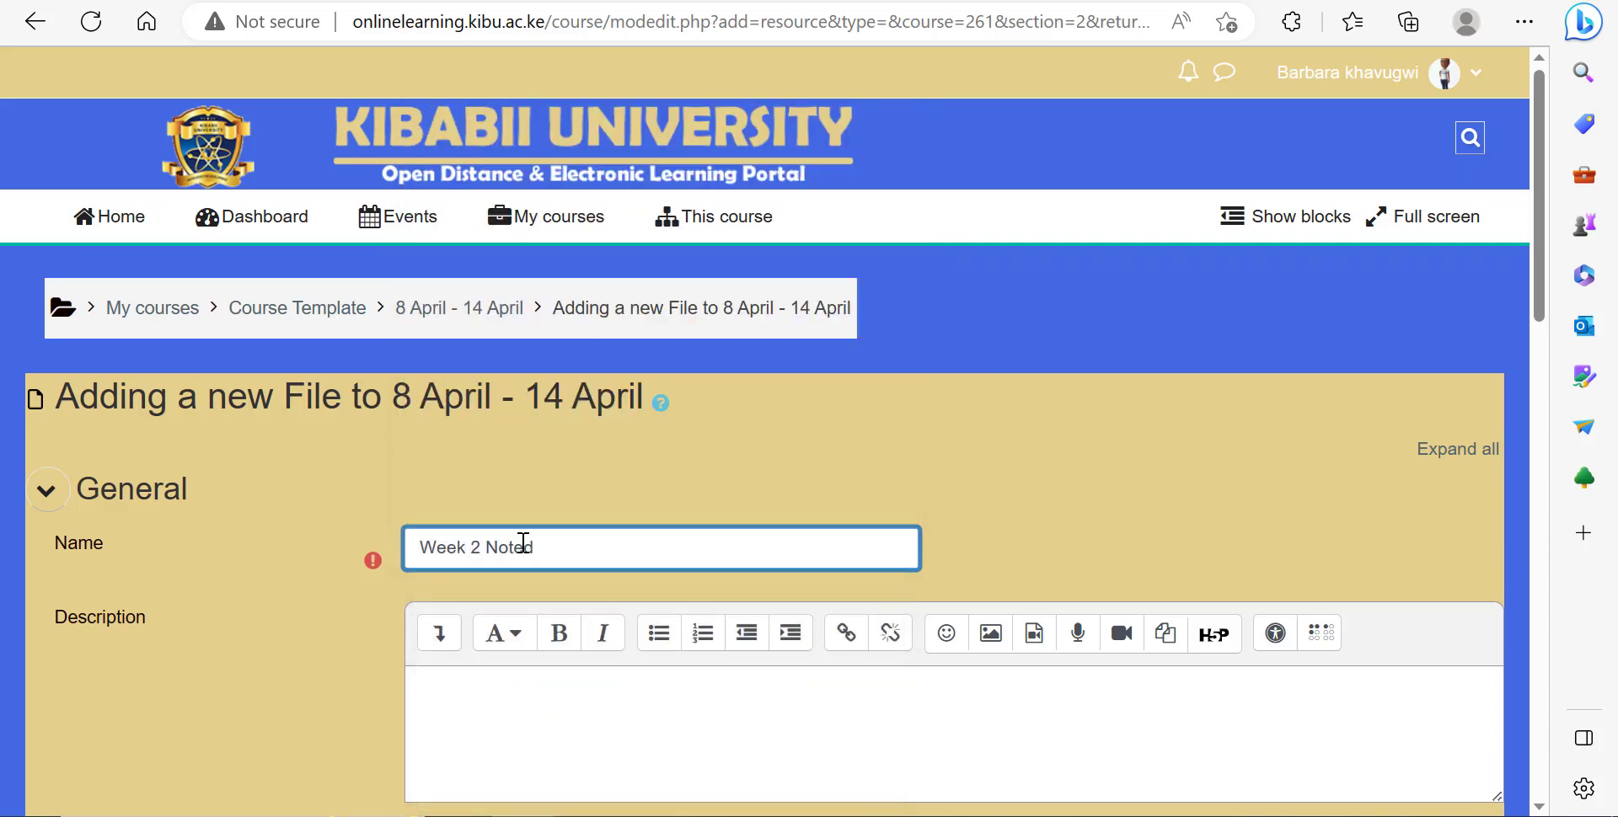
{"action": "key", "text": "BackSpace"}
{"action": "type", "text": "s"}
Enter the description "Reading through the provided resource" and enable displaying the description on the course page.
{"action": "scroll", "coordinate": [661, 547], "scroll_direction": "down", "scroll_amount": 2}
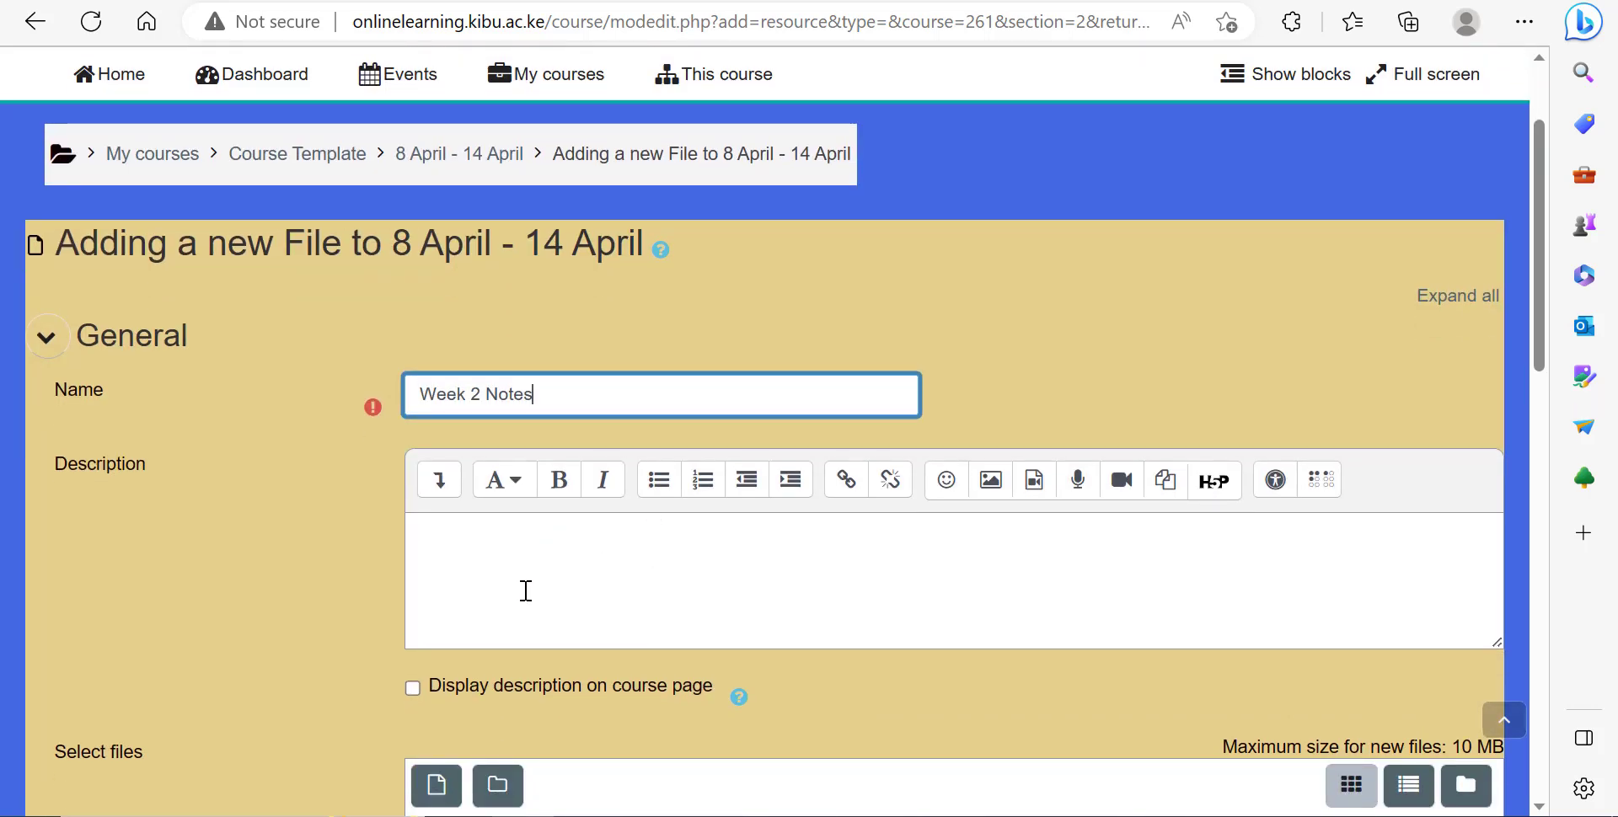
{"action": "left_click", "coordinate": [472, 619]}
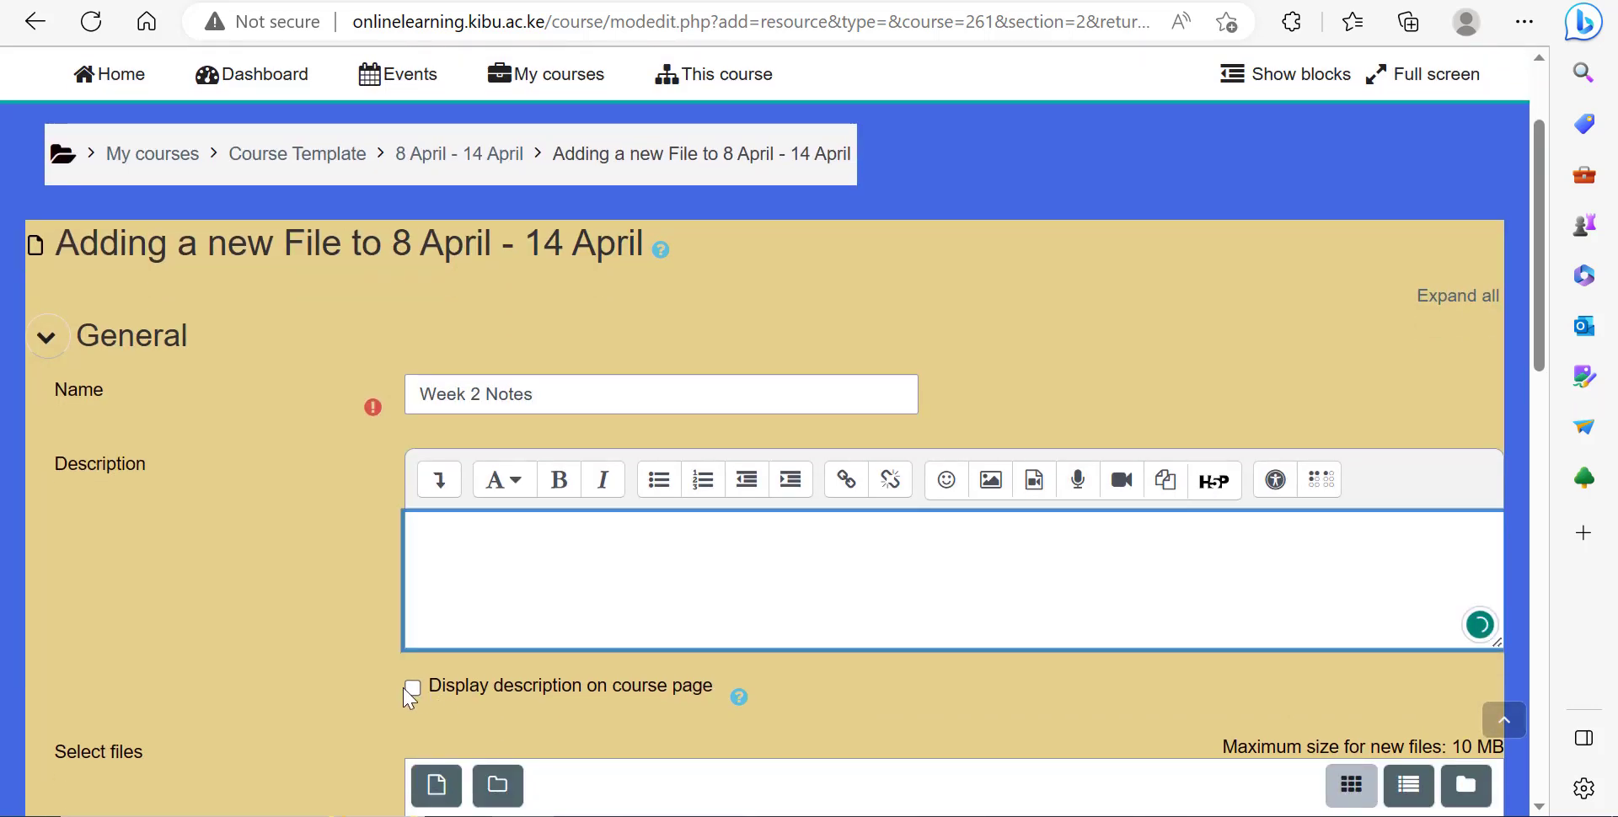
{"action": "left_click", "coordinate": [414, 689]}
{"action": "left_click", "coordinate": [493, 575]}
{"action": "type", "text": "Reading through the p"}
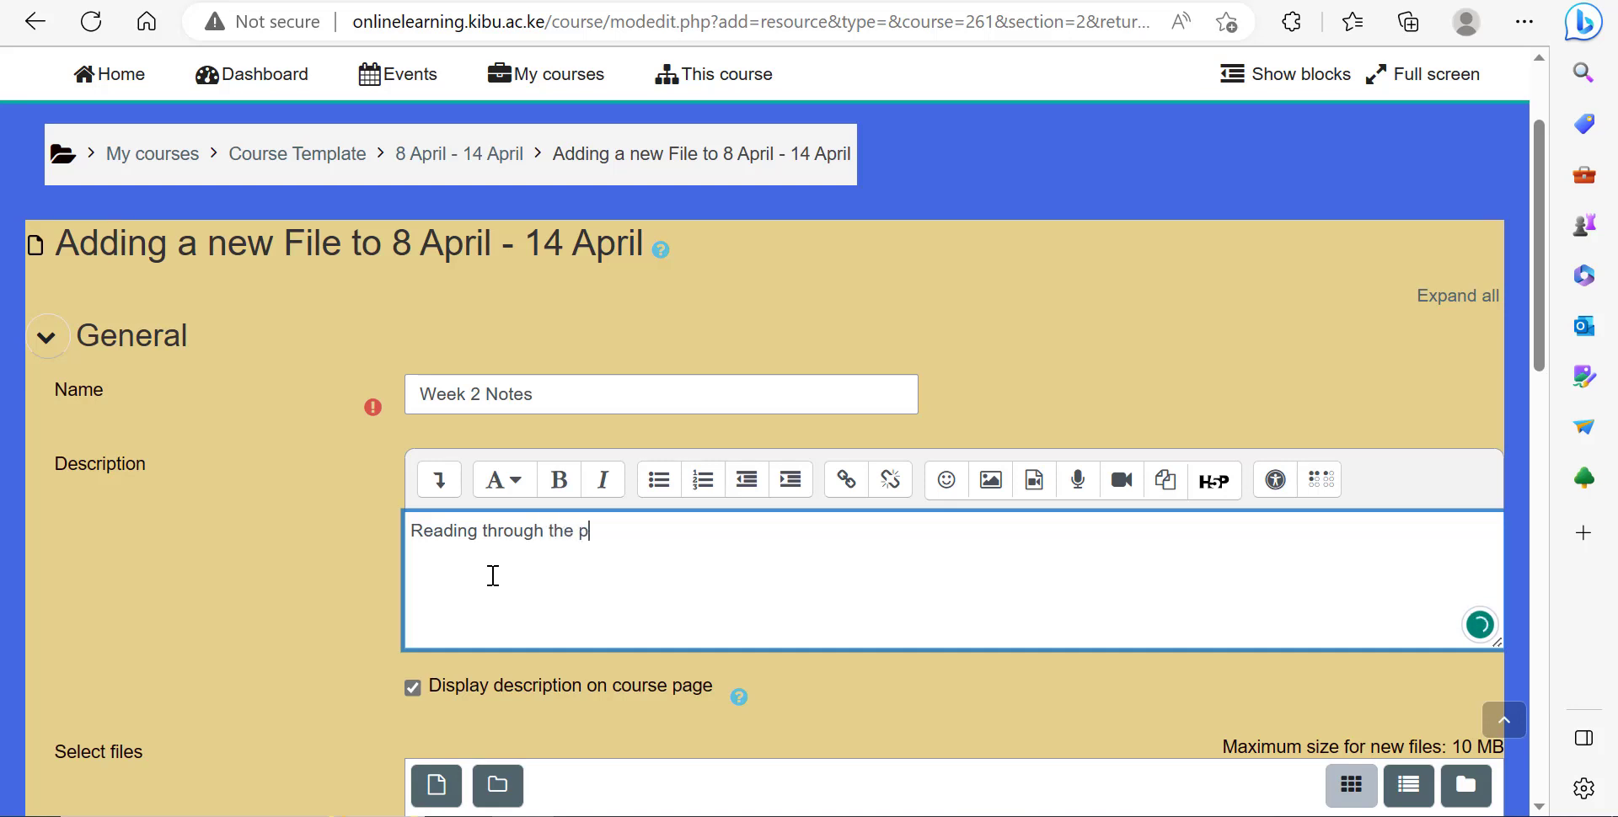
{"action": "type", "text": "rovided resource"}
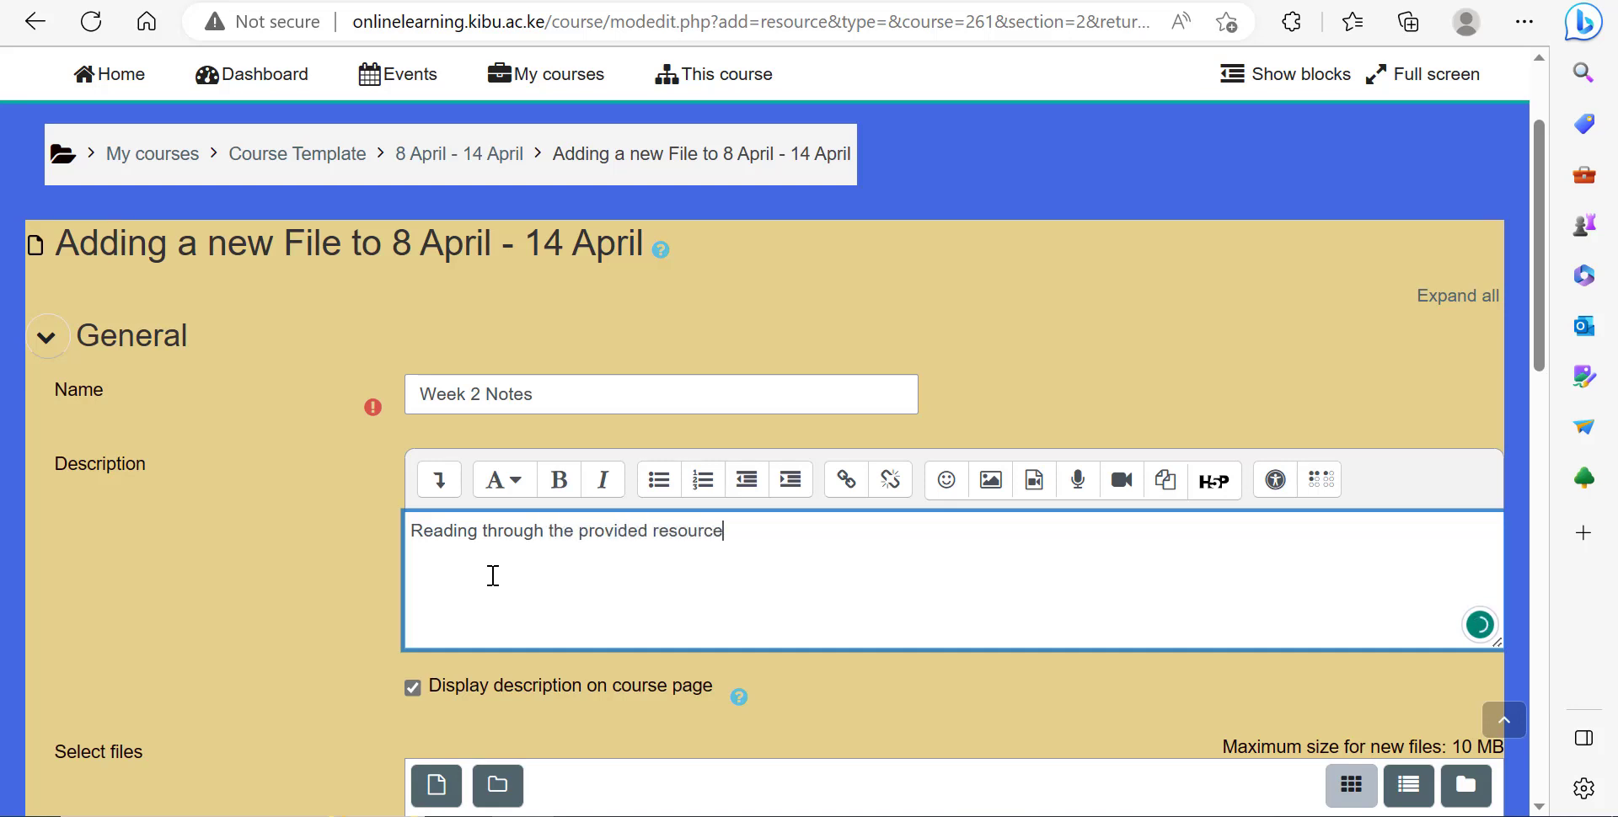
Upload HPLJP1000_P1500_Series.log from Local Disk (C:) to the file resource, and save it, returning to the course.
{"action": "scroll", "coordinate": [493, 576], "scroll_direction": "down", "scroll_amount": 2}
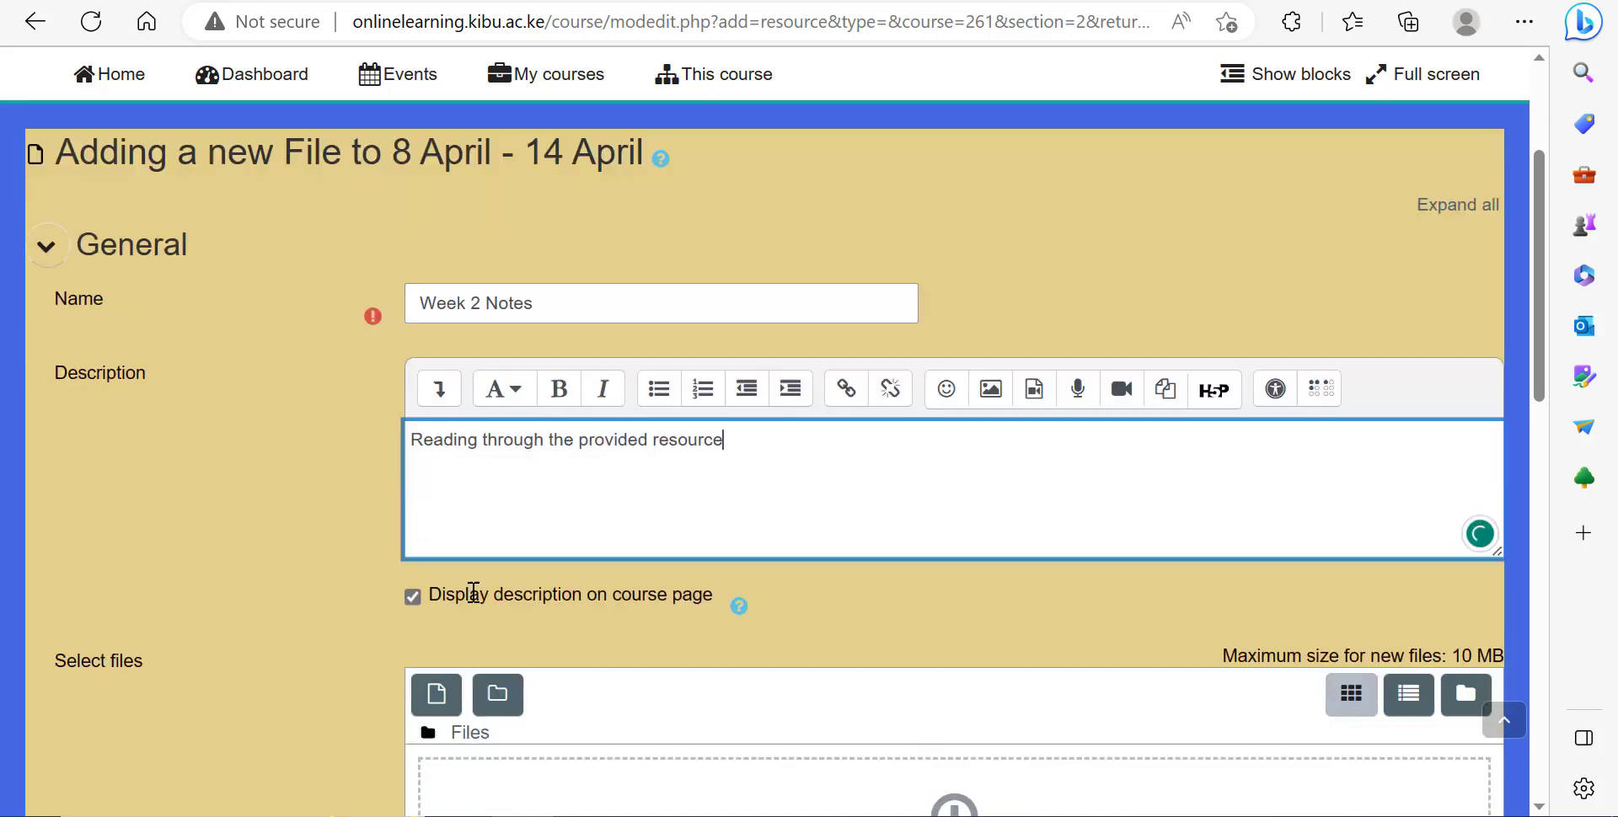
{"action": "scroll", "coordinate": [517, 558], "scroll_direction": "down", "scroll_amount": 3}
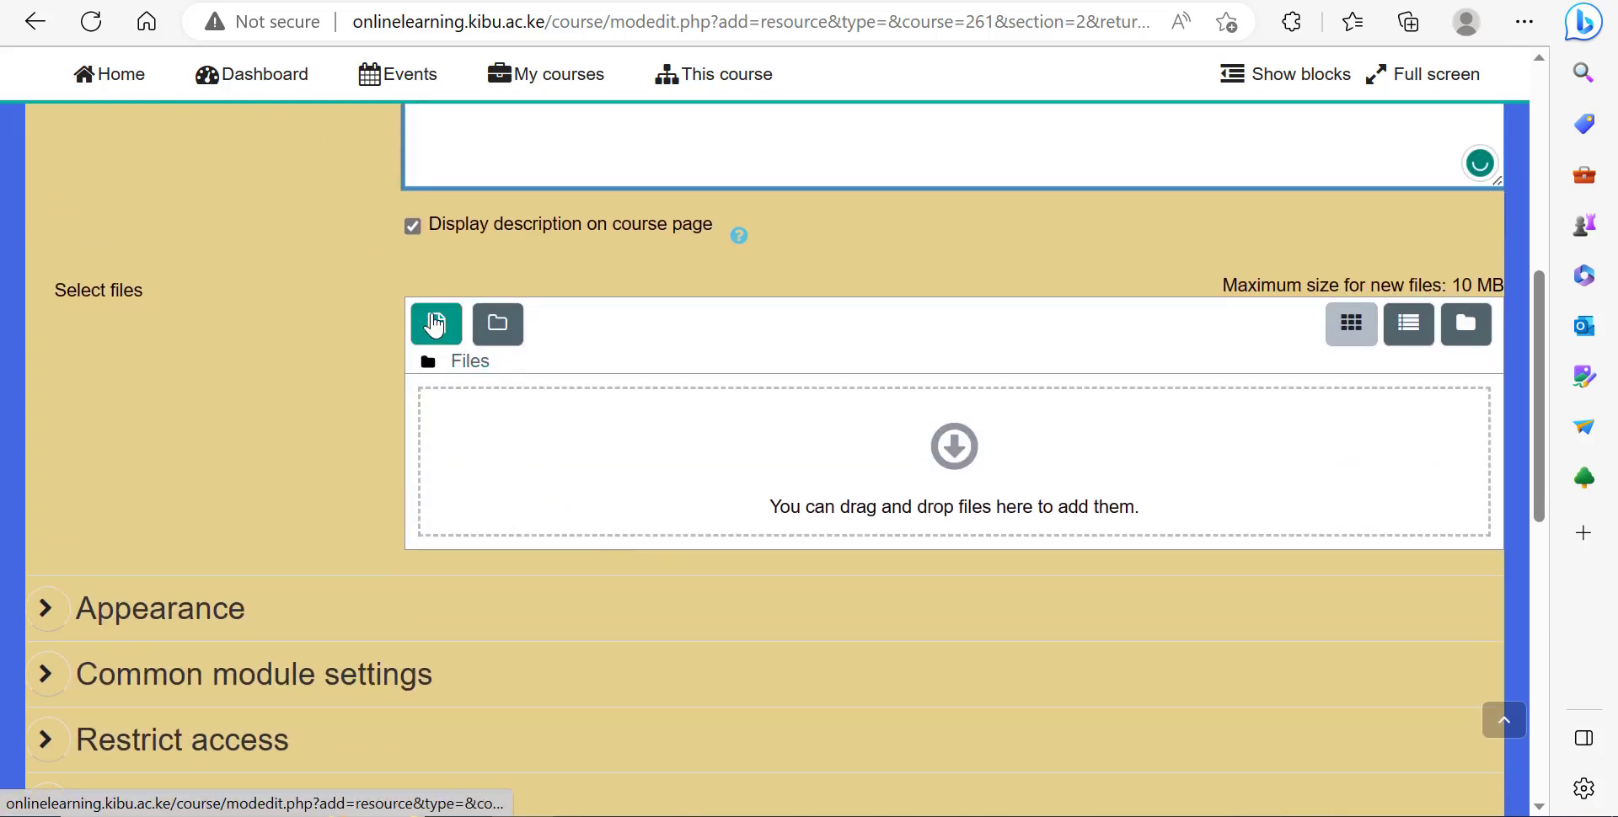
{"action": "left_click", "coordinate": [953, 464]}
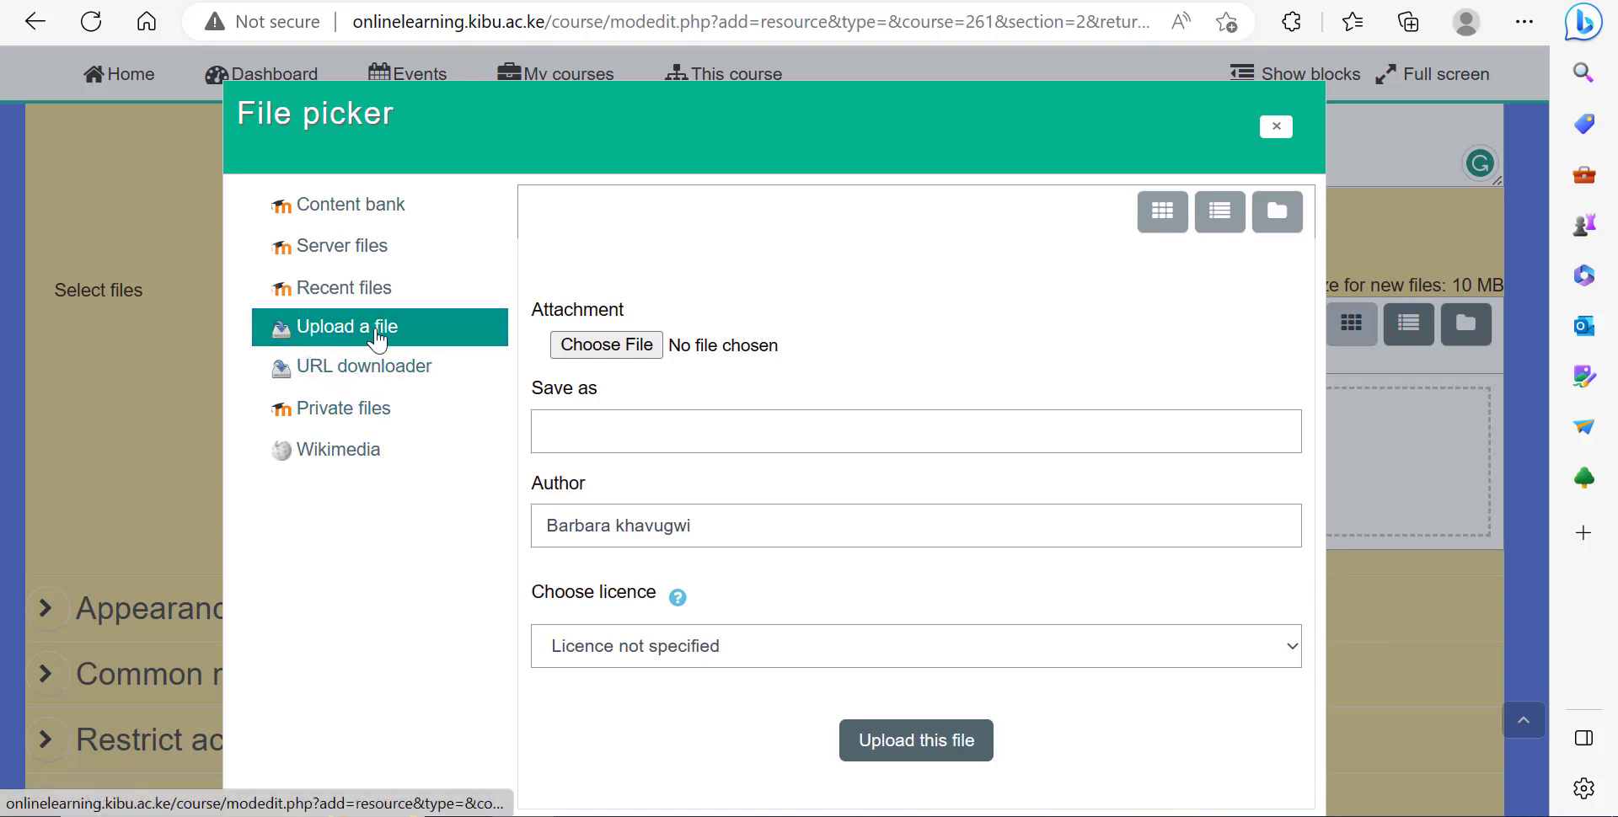
{"action": "left_click", "coordinate": [616, 350]}
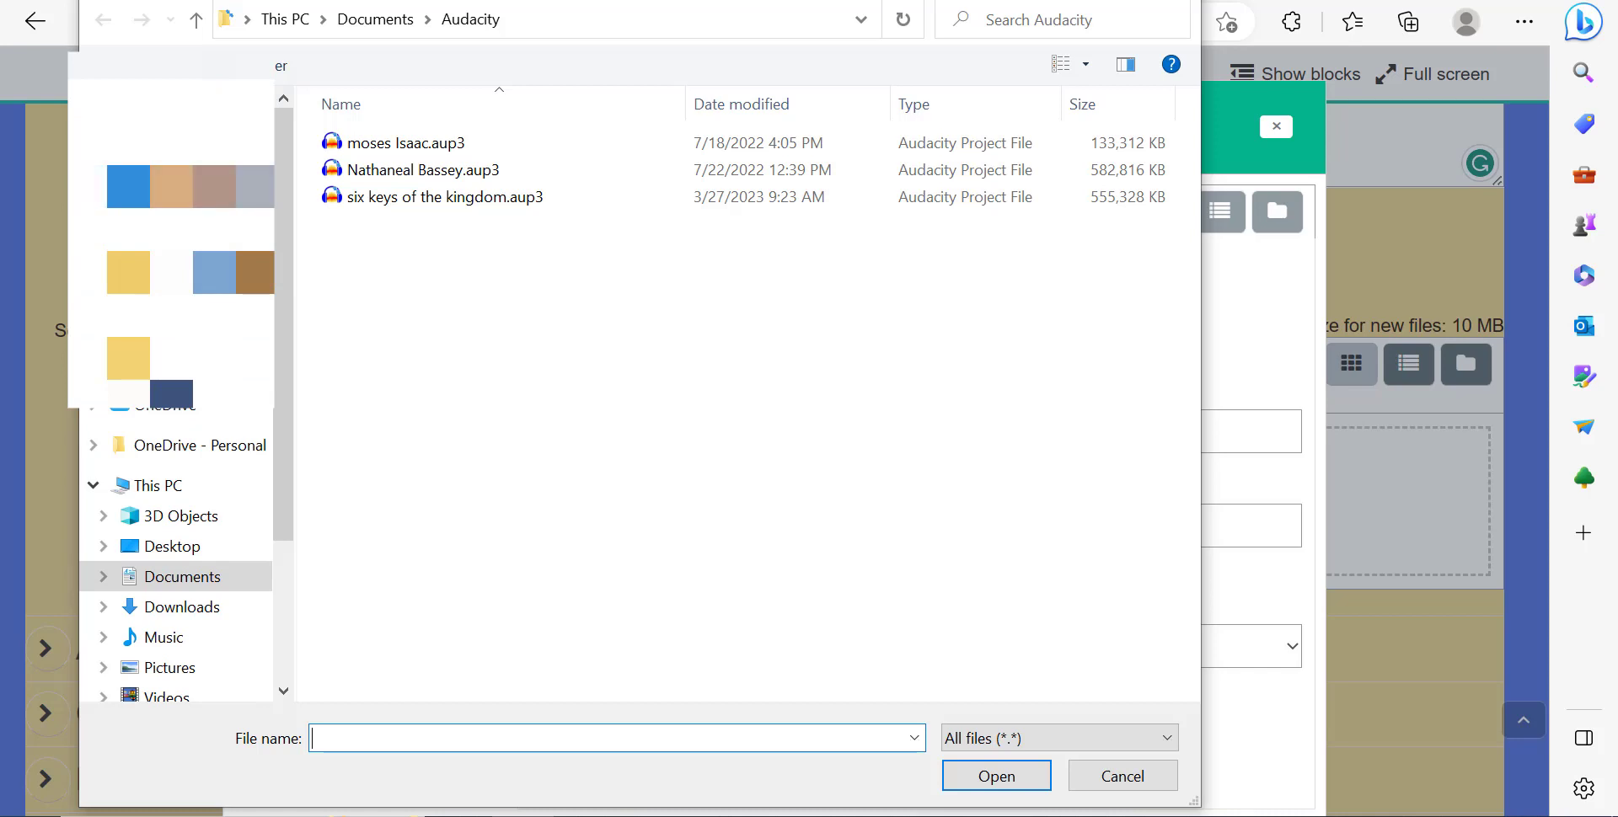
{"action": "scroll", "coordinate": [177, 548], "scroll_direction": "down", "scroll_amount": 1}
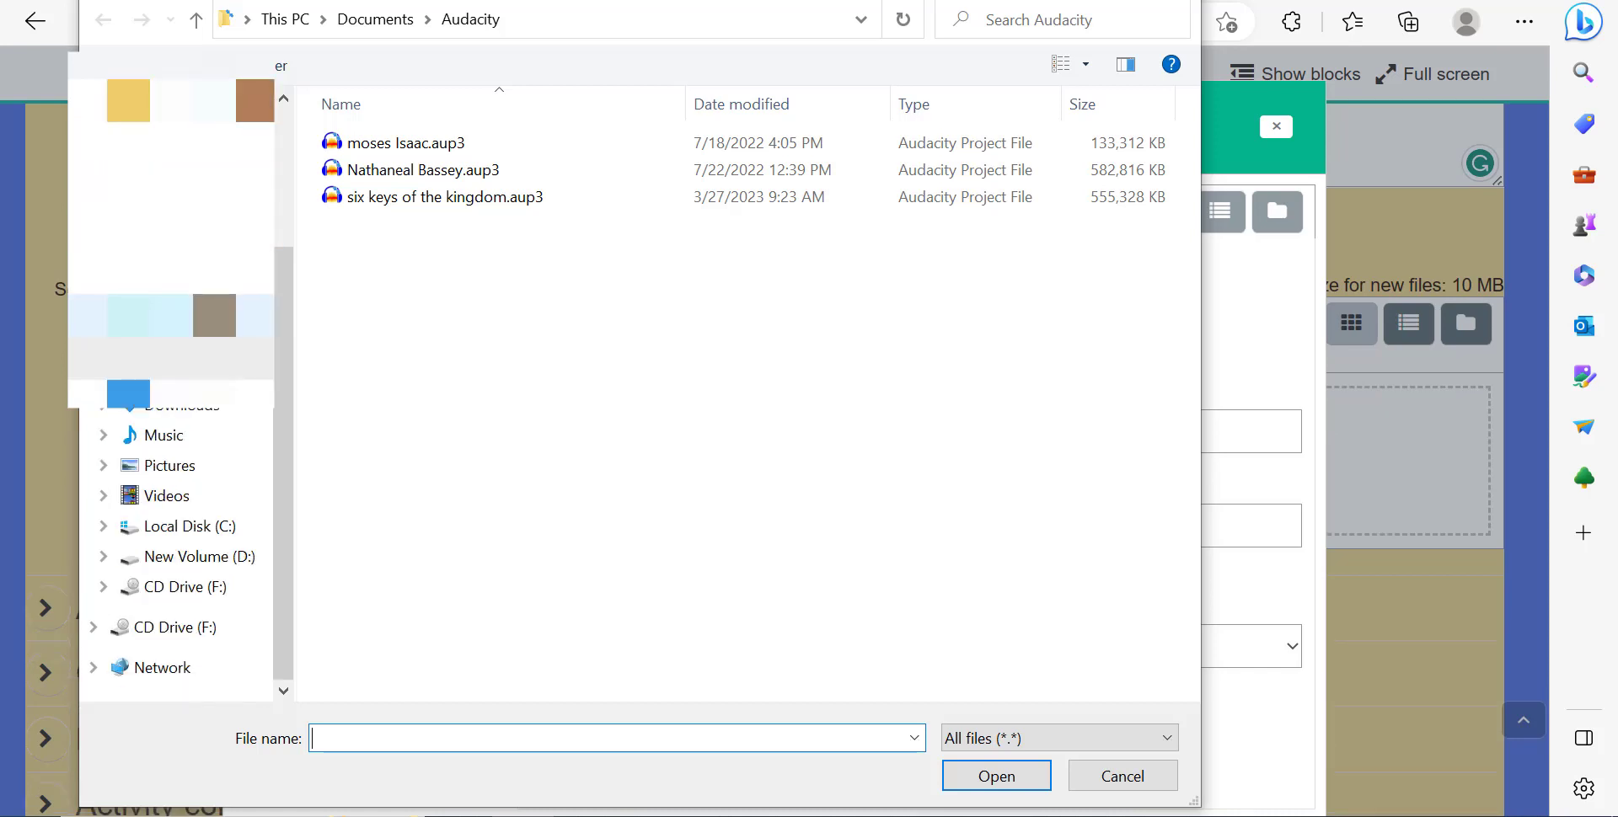
{"action": "left_click", "coordinate": [195, 531]}
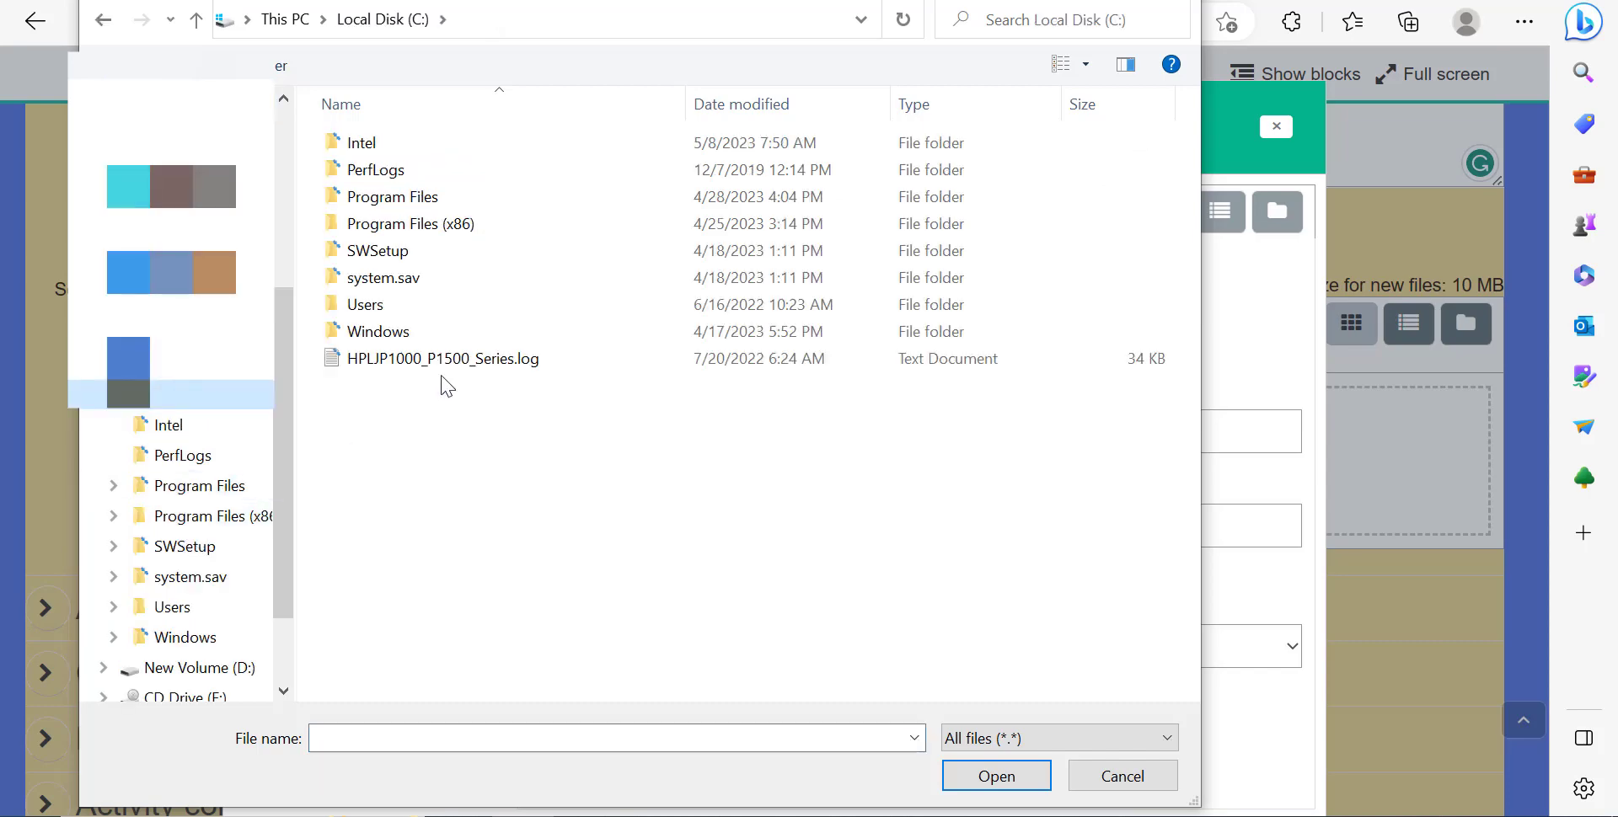
{"action": "double_click", "coordinate": [409, 362]}
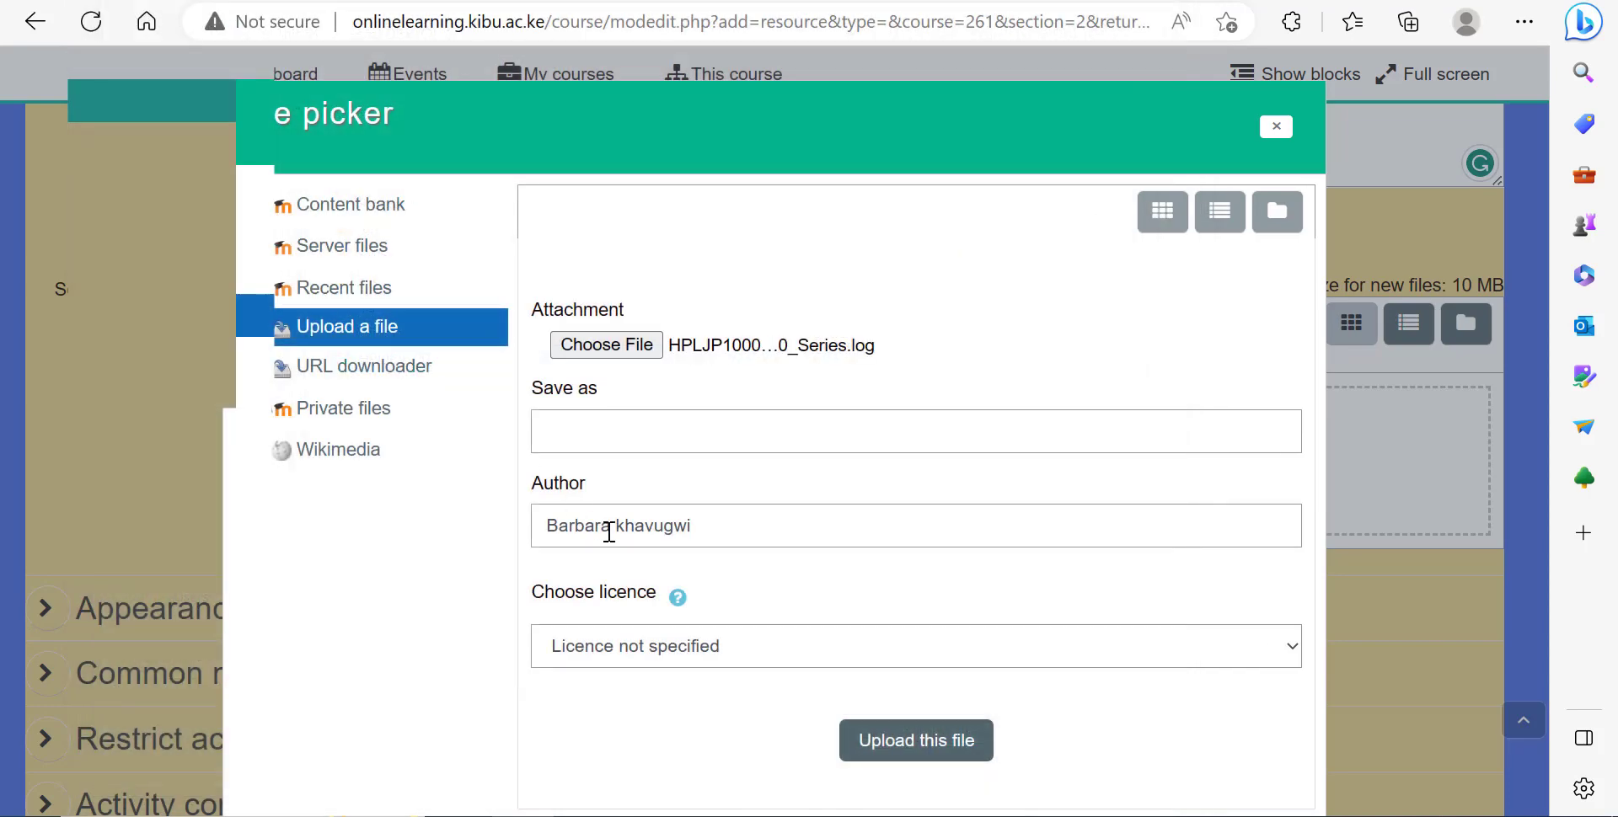
{"action": "left_click", "coordinate": [885, 744]}
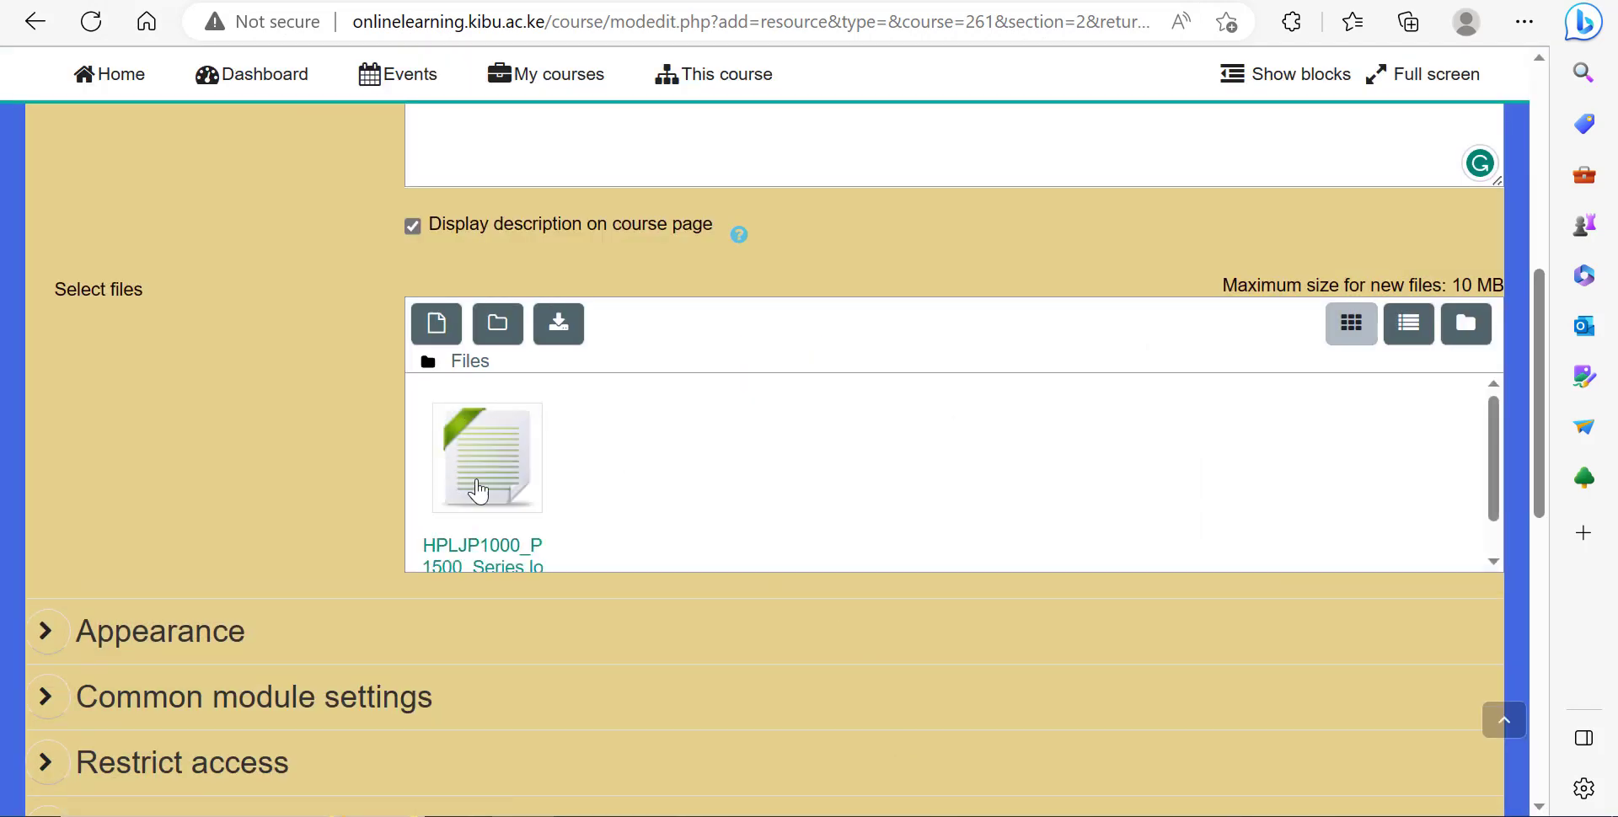
{"action": "scroll", "coordinate": [570, 459], "scroll_direction": "down", "scroll_amount": 9}
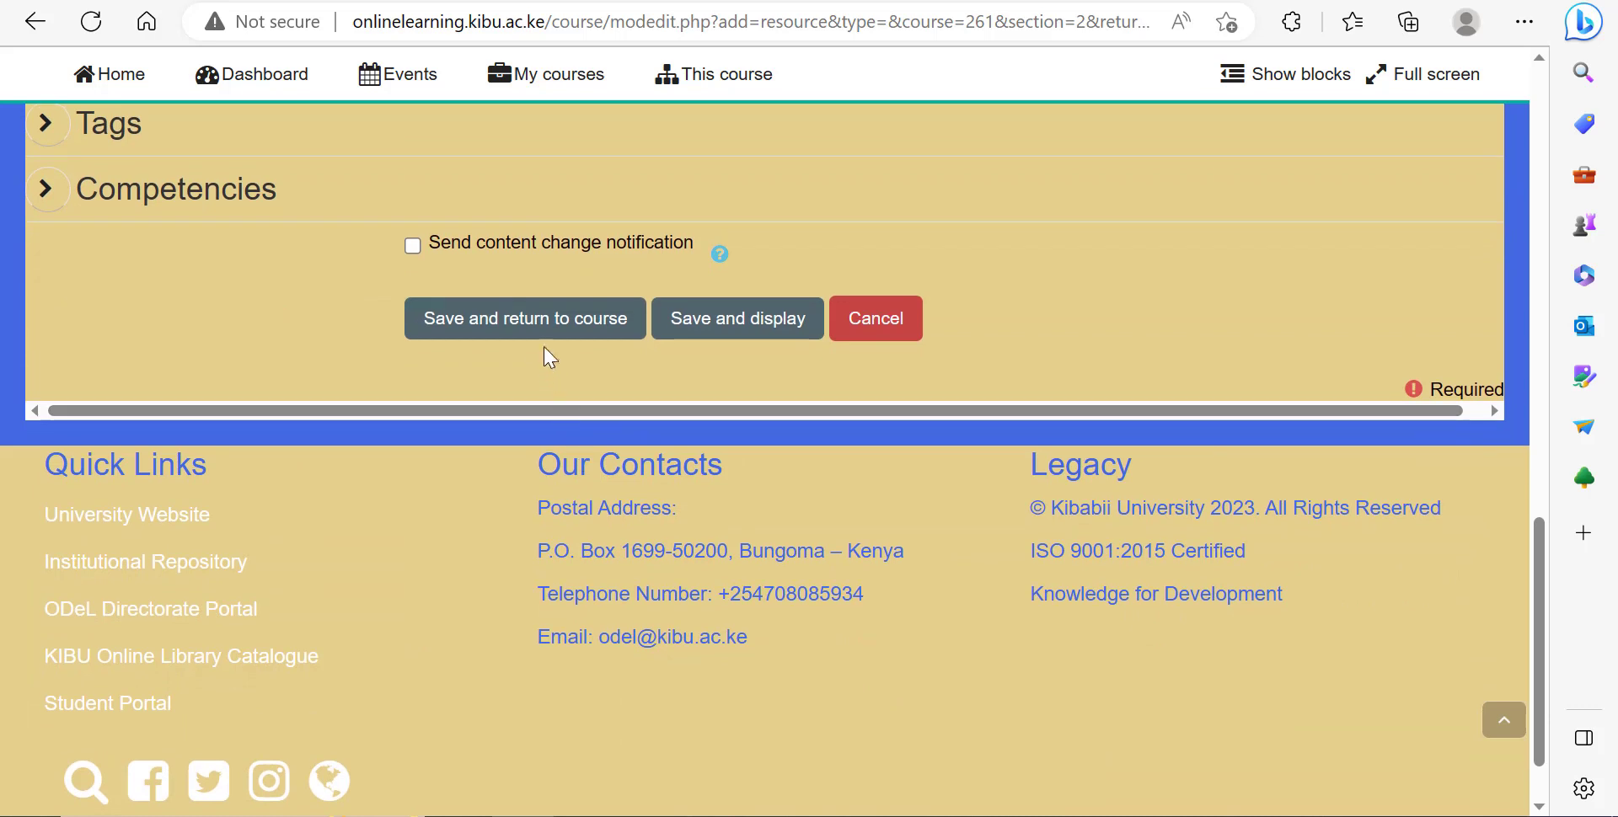
{"action": "left_click", "coordinate": [536, 328]}
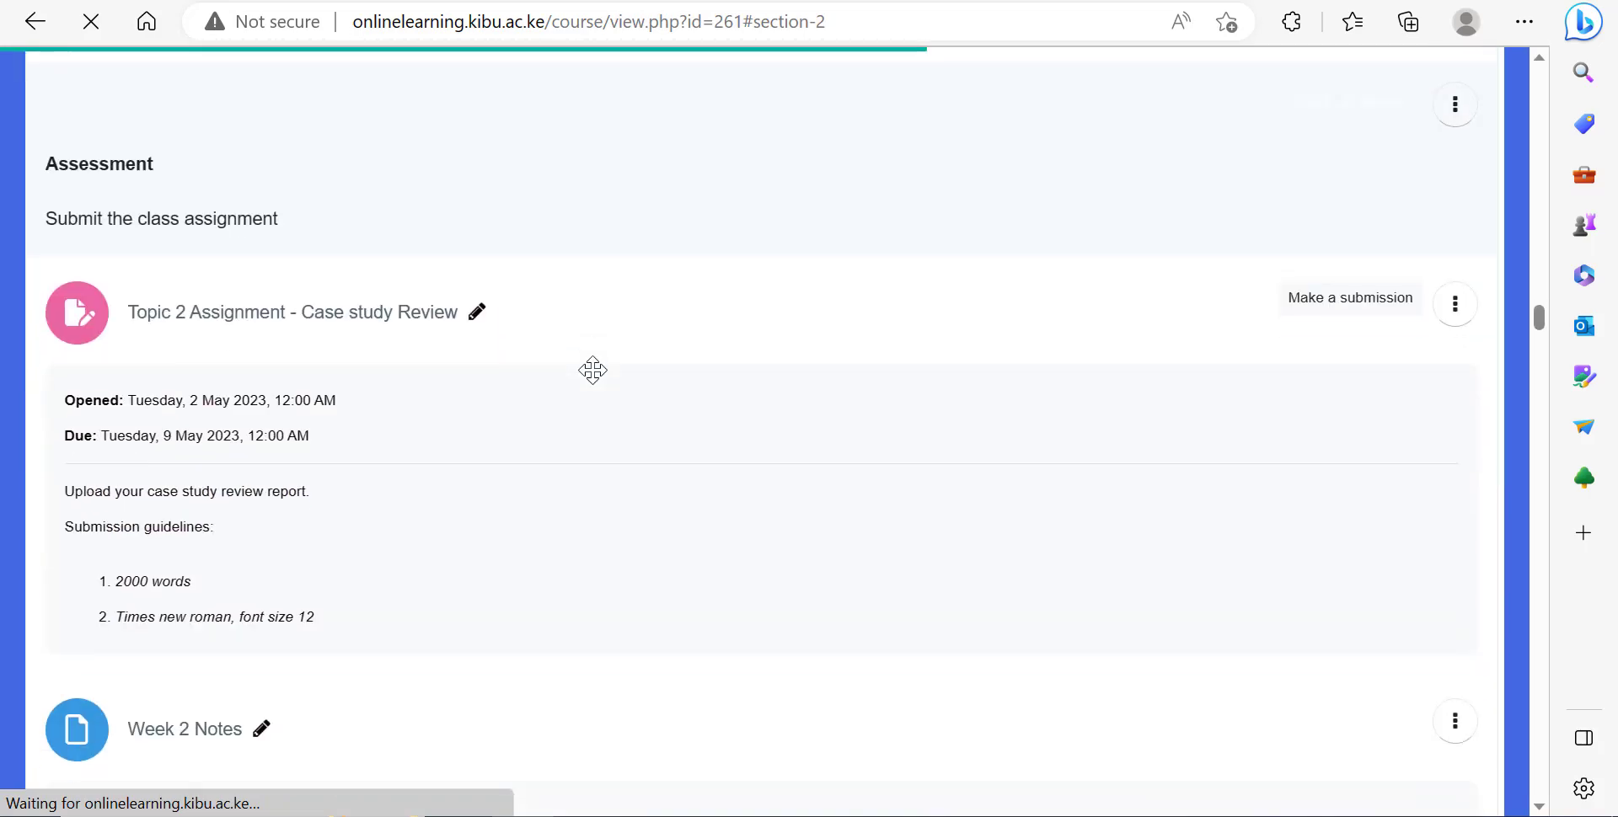
Start adding a Folder resource to the 8 April - 14 April section, below Week 2 Notes.
{"action": "scroll", "coordinate": [593, 371], "scroll_direction": "down", "scroll_amount": 10}
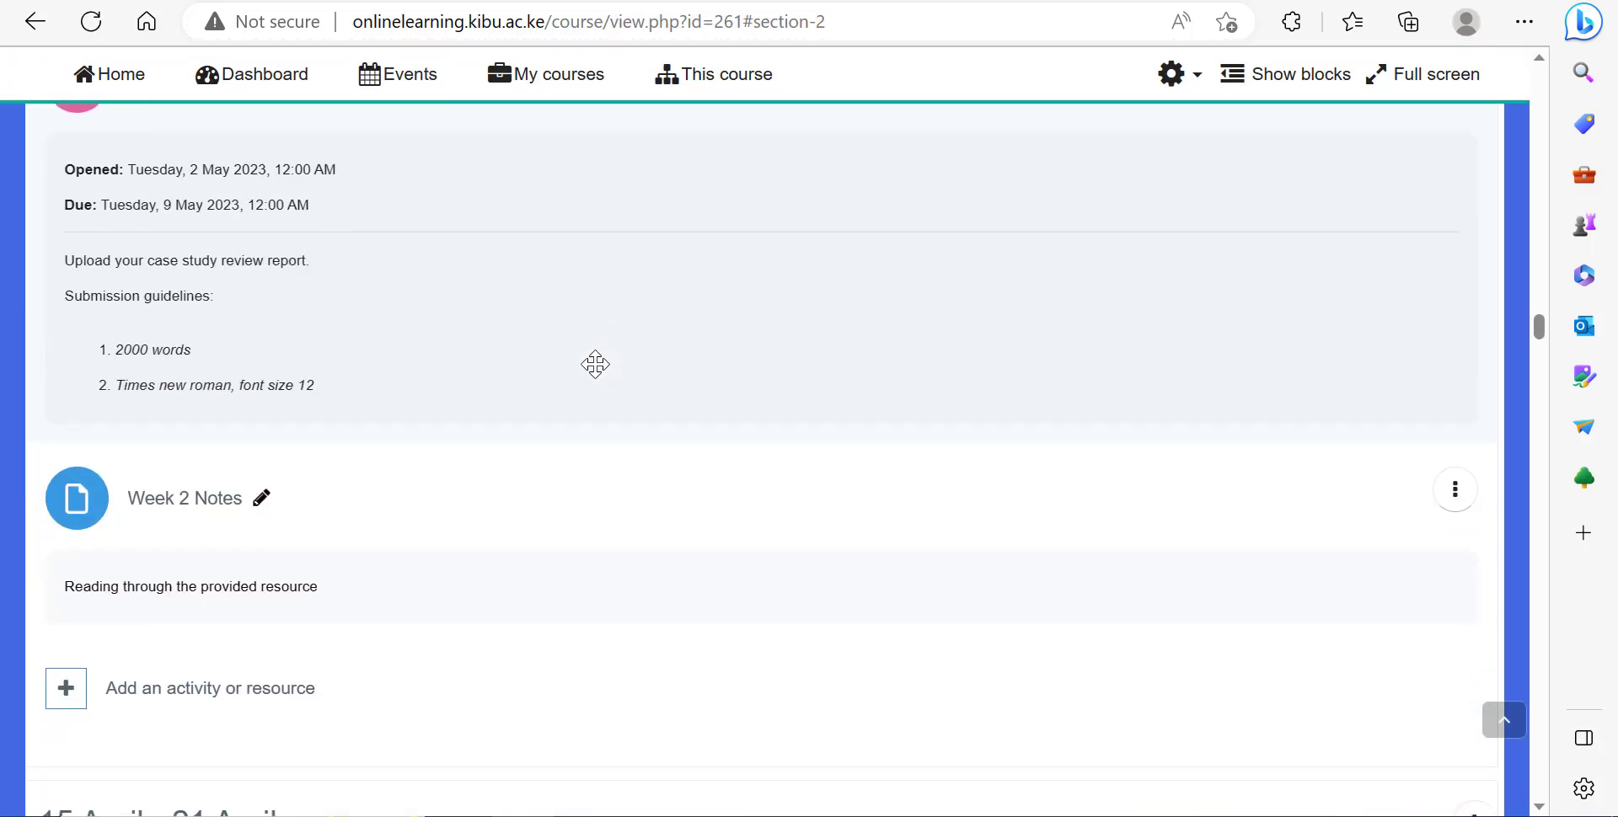
{"action": "scroll", "coordinate": [595, 364], "scroll_direction": "down", "scroll_amount": 5}
{"action": "scroll", "coordinate": [595, 364], "scroll_direction": "up", "scroll_amount": 3}
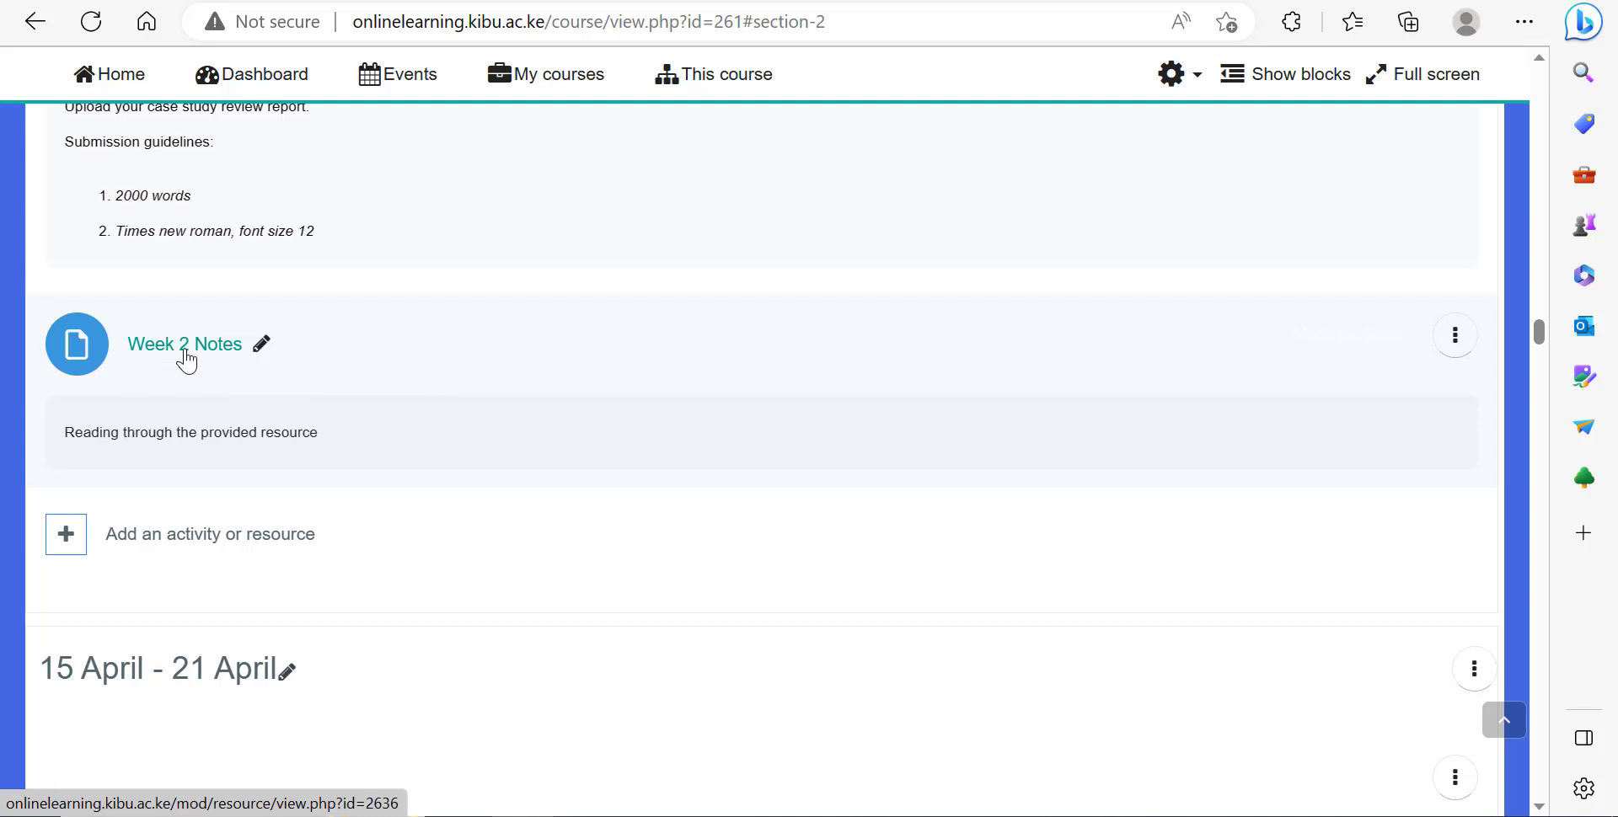
{"action": "left_click", "coordinate": [218, 536]}
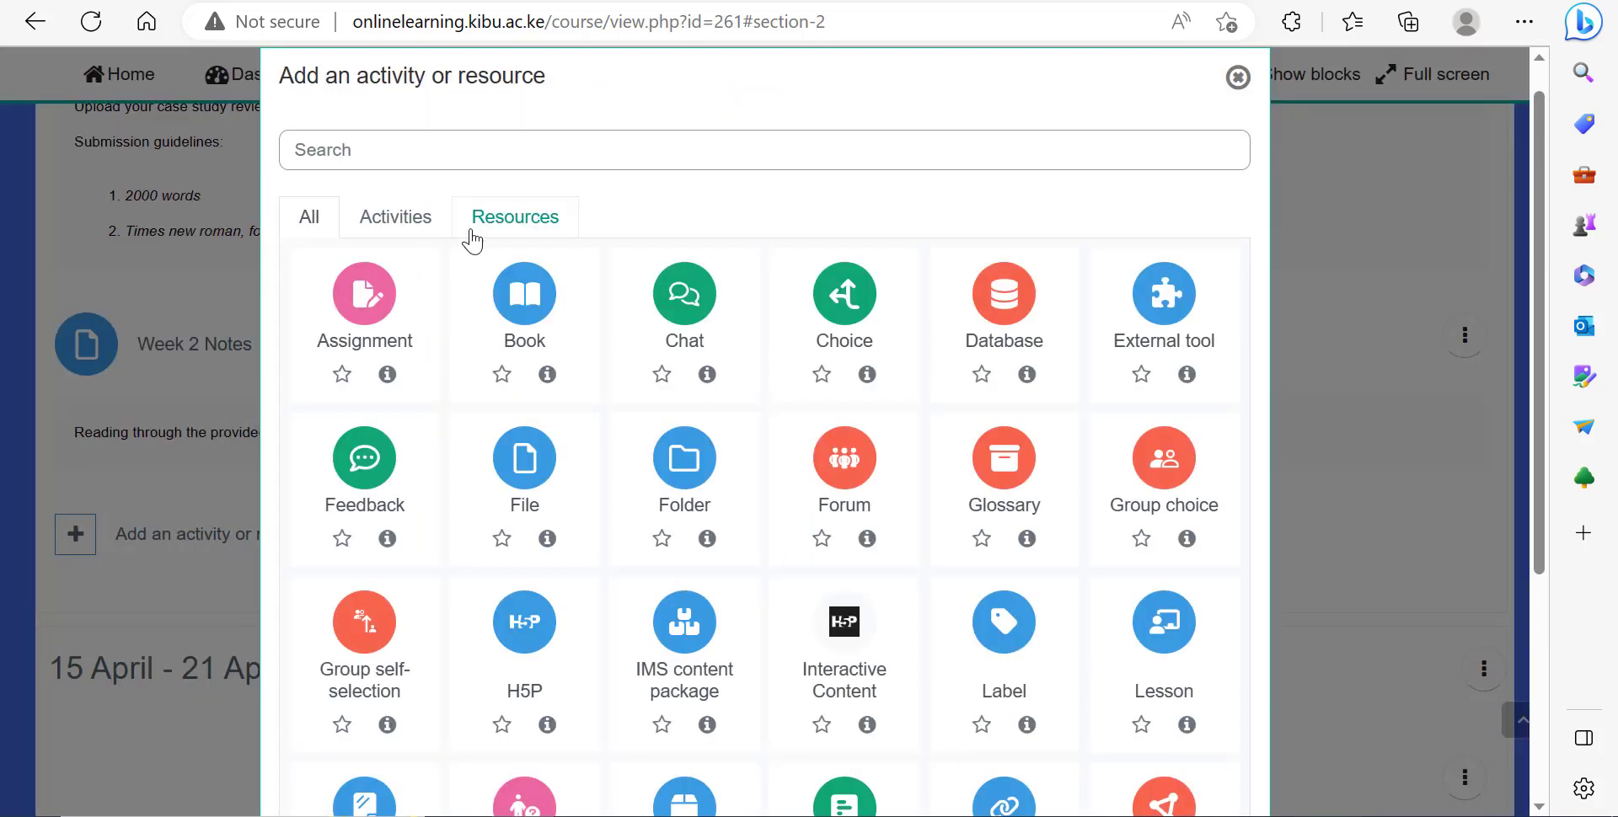
{"action": "left_click", "coordinate": [485, 227]}
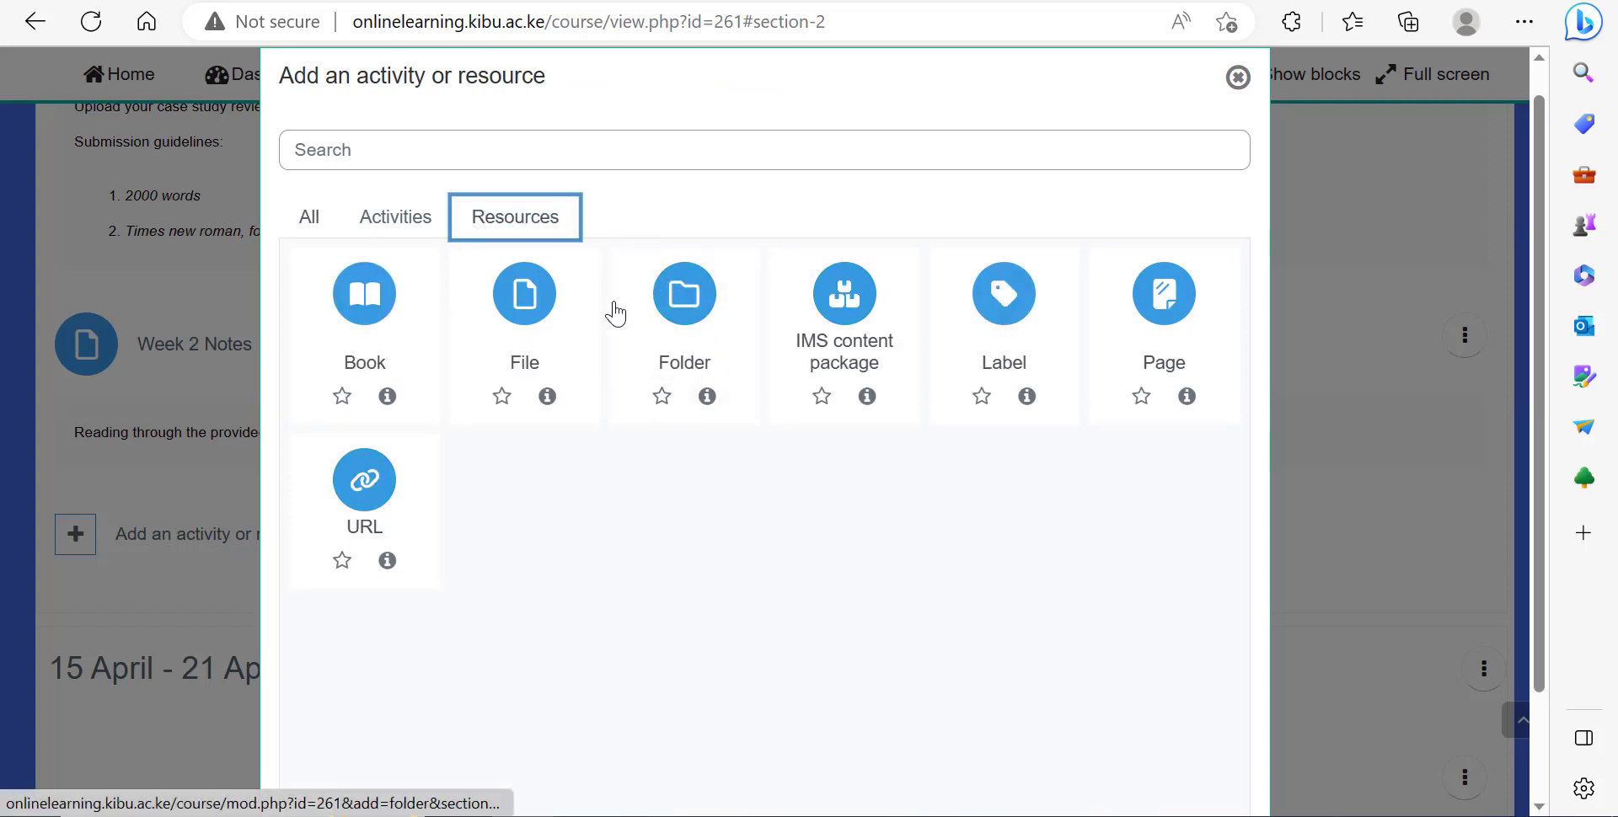
{"action": "left_click", "coordinate": [682, 372]}
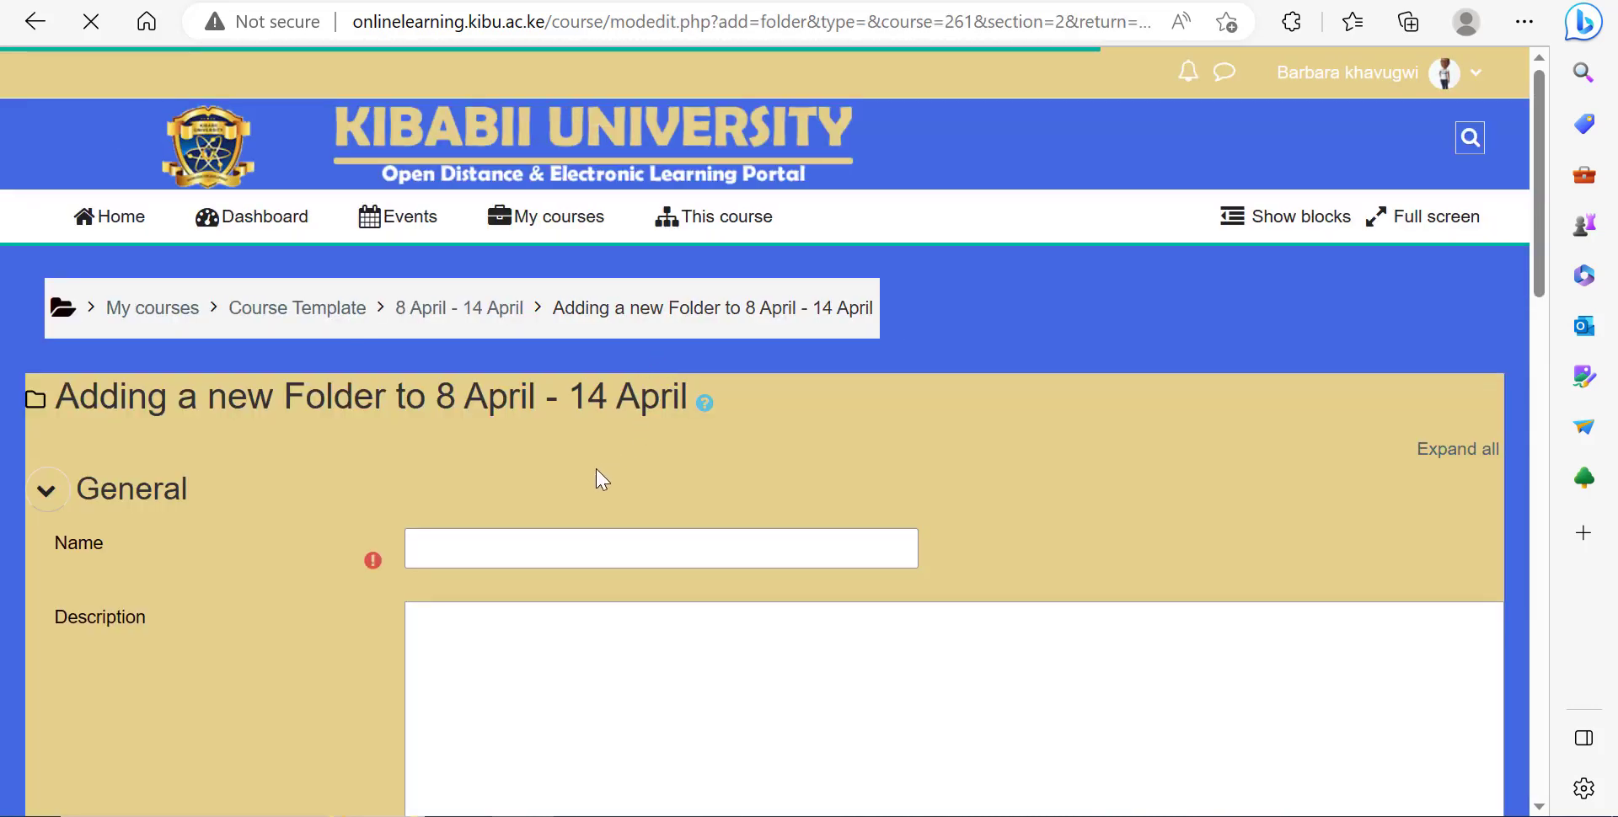
Name the new folder resource "Week 2 Resources".
{"action": "left_click", "coordinate": [579, 550]}
{"action": "type", "text": "Week"}
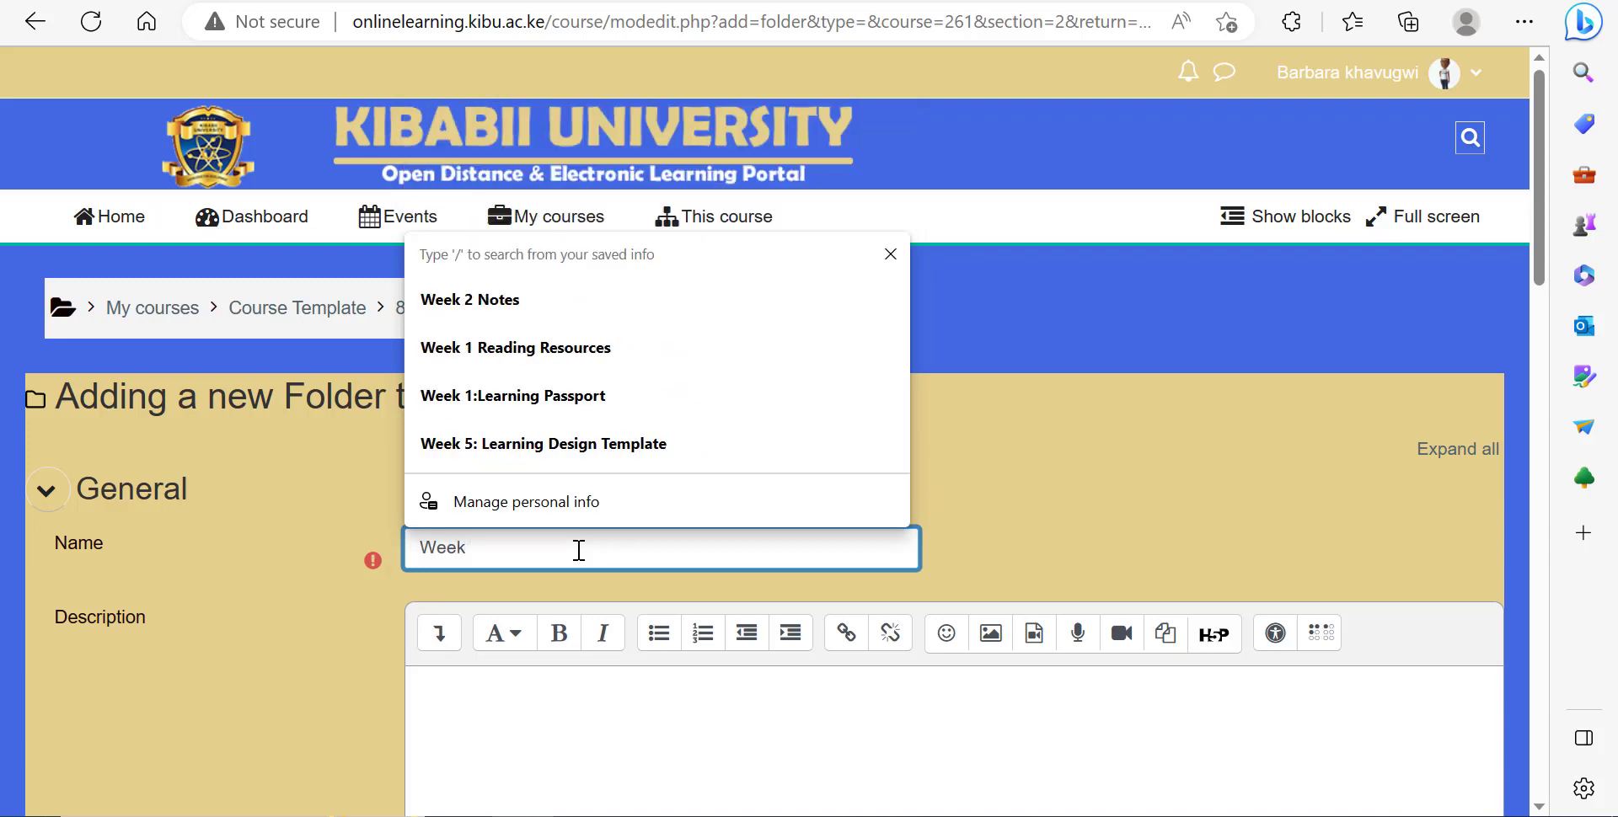
{"action": "type", "text": " 2 Resources"}
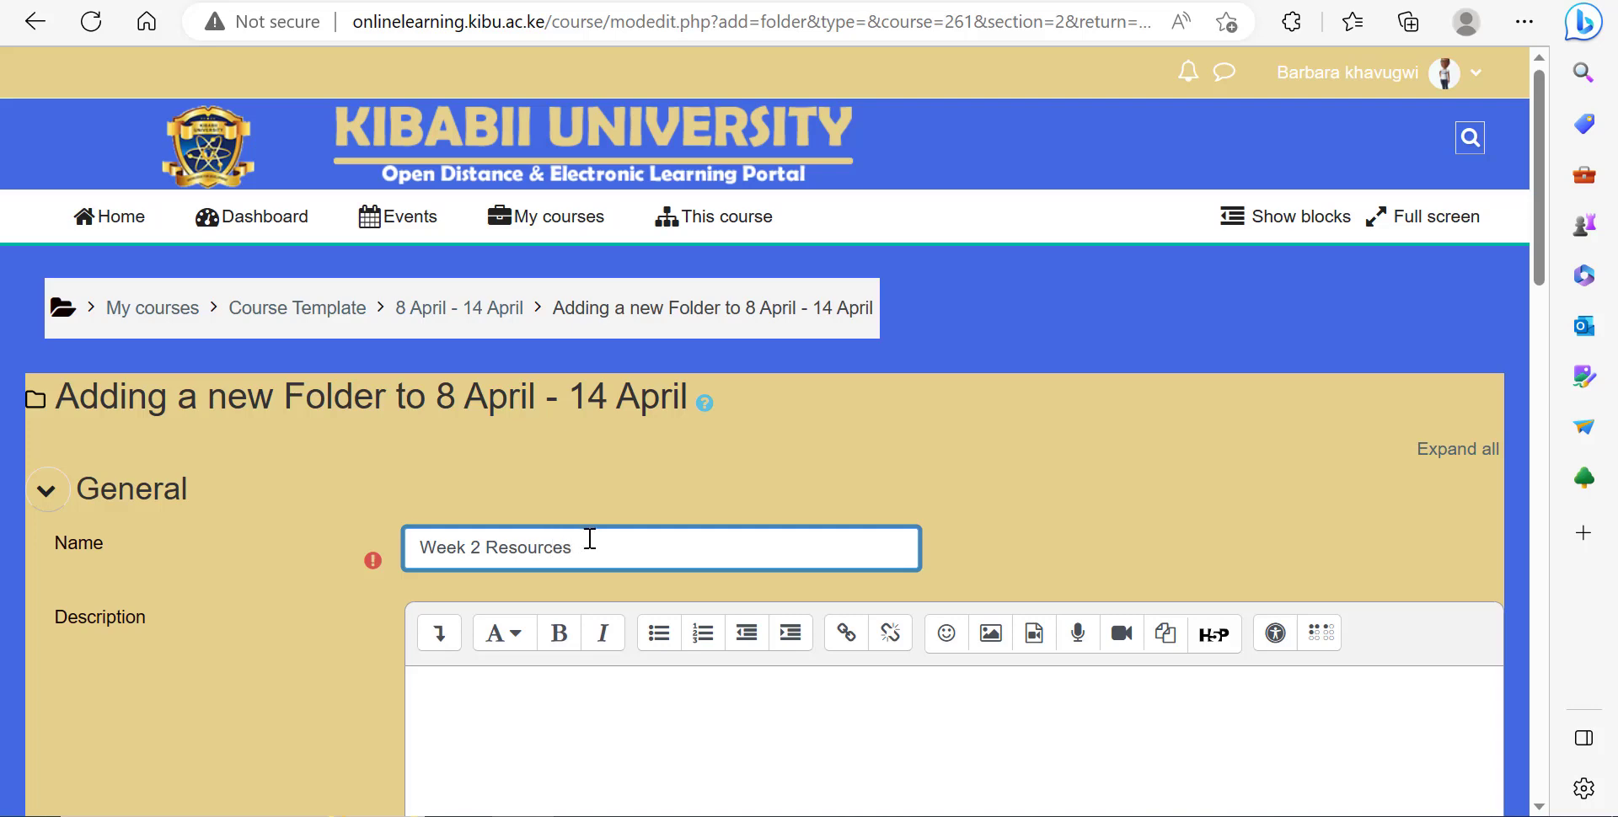
Enable displaying the description on the course page and begin it with "Read the pg. 23-30 of the attached ebook then proceed to go through".
{"action": "scroll", "coordinate": [441, 618], "scroll_direction": "down", "scroll_amount": 3}
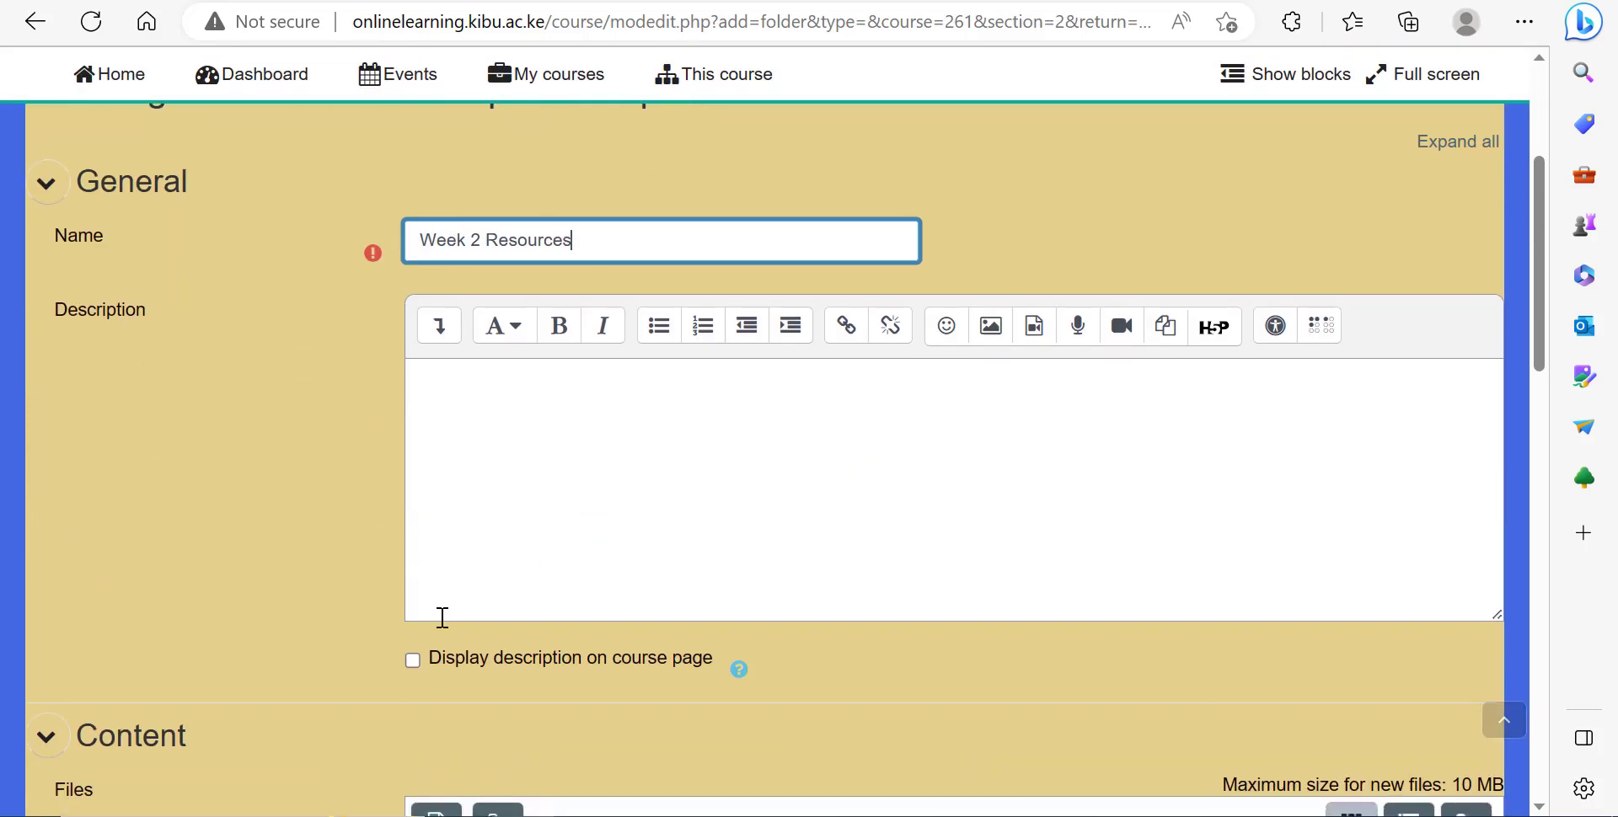
{"action": "left_click", "coordinate": [412, 661]}
{"action": "left_click", "coordinate": [492, 441]}
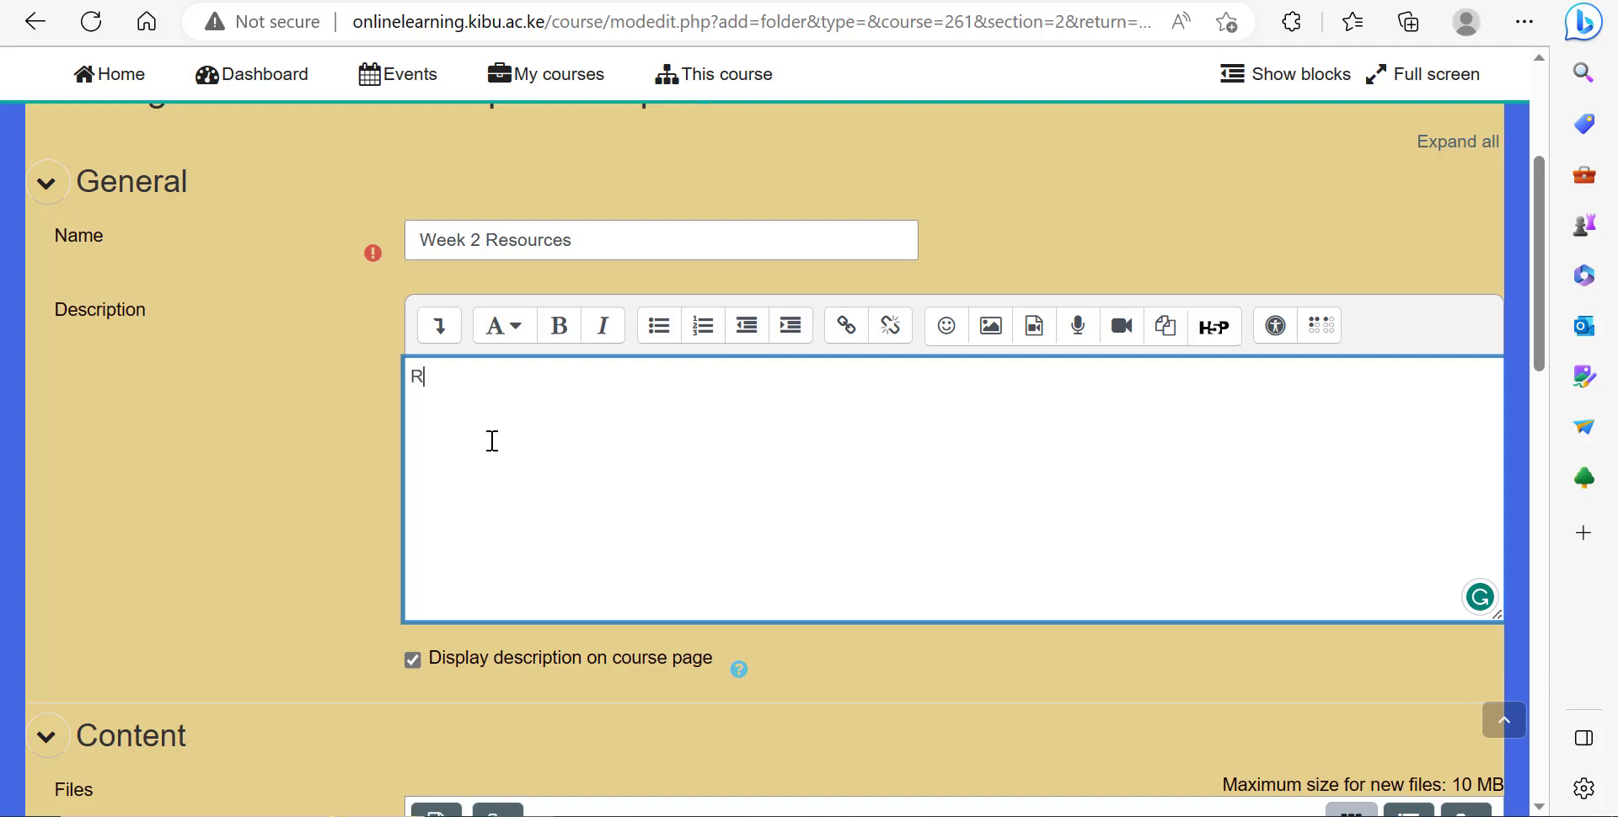
{"action": "type", "text": "ead the pg. 23"}
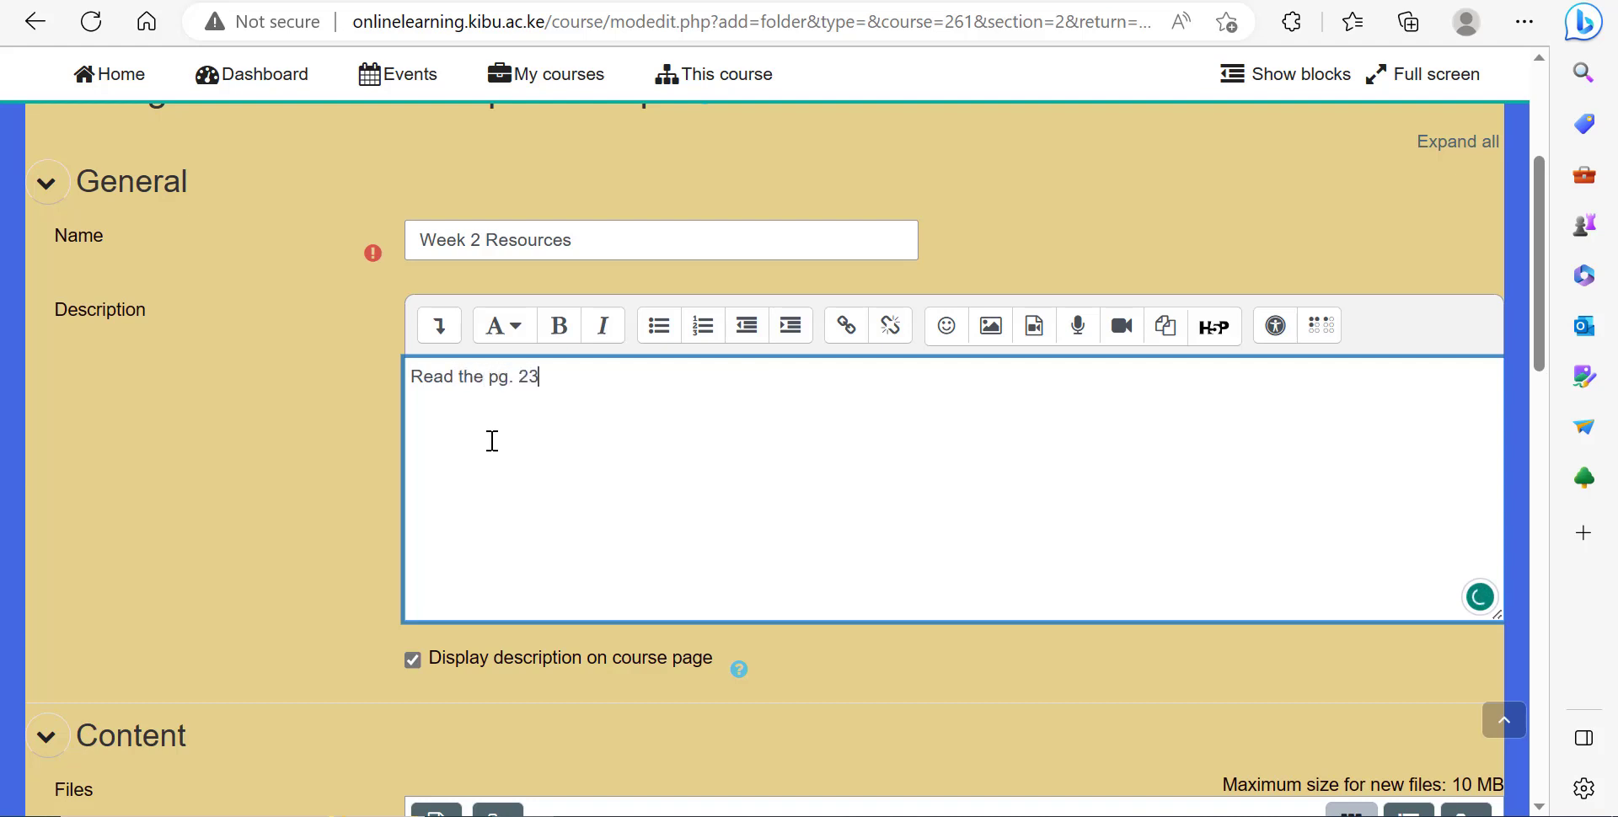
{"action": "type", "text": "-30 of the attached"}
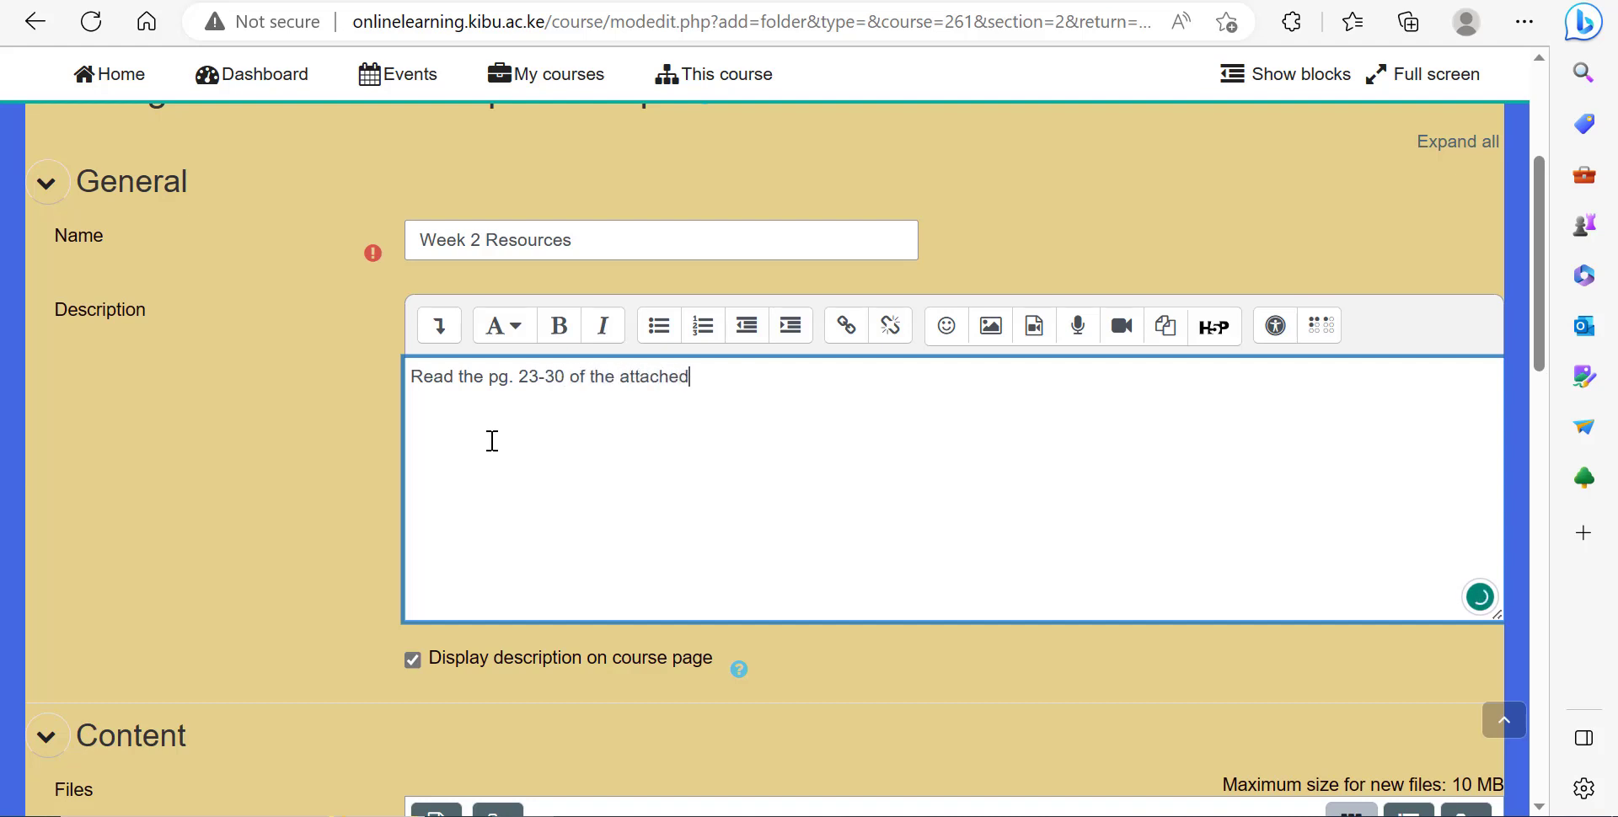
{"action": "type", "text": " ebook then procee"}
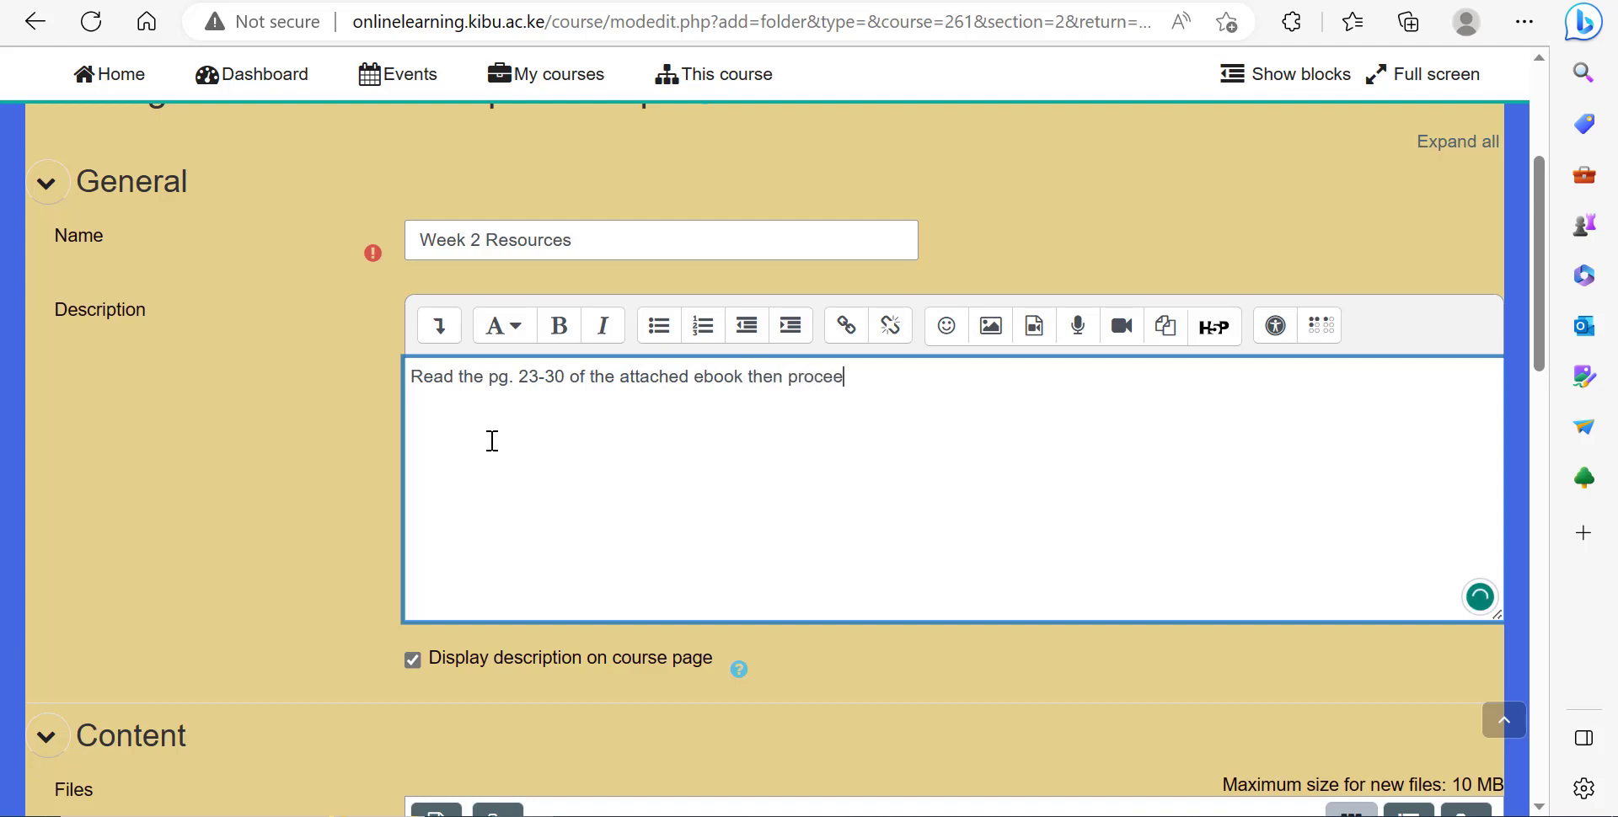
{"action": "type", "text": "d to go through "}
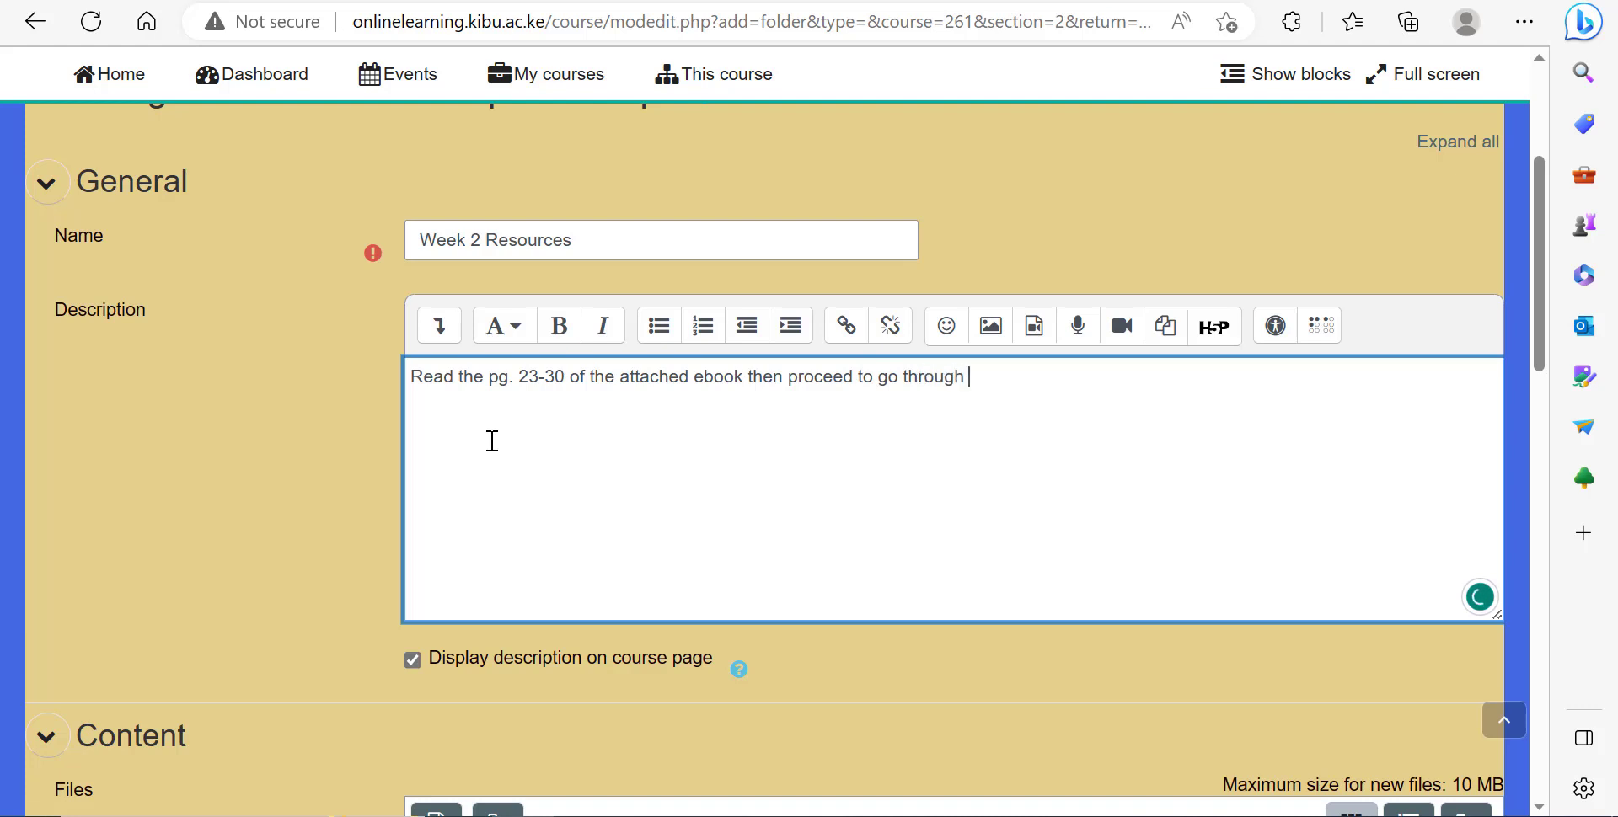
Complete the folder description with "the power point and make summaries on your personal note book.".
{"action": "type", "text": "the poewer poi"}
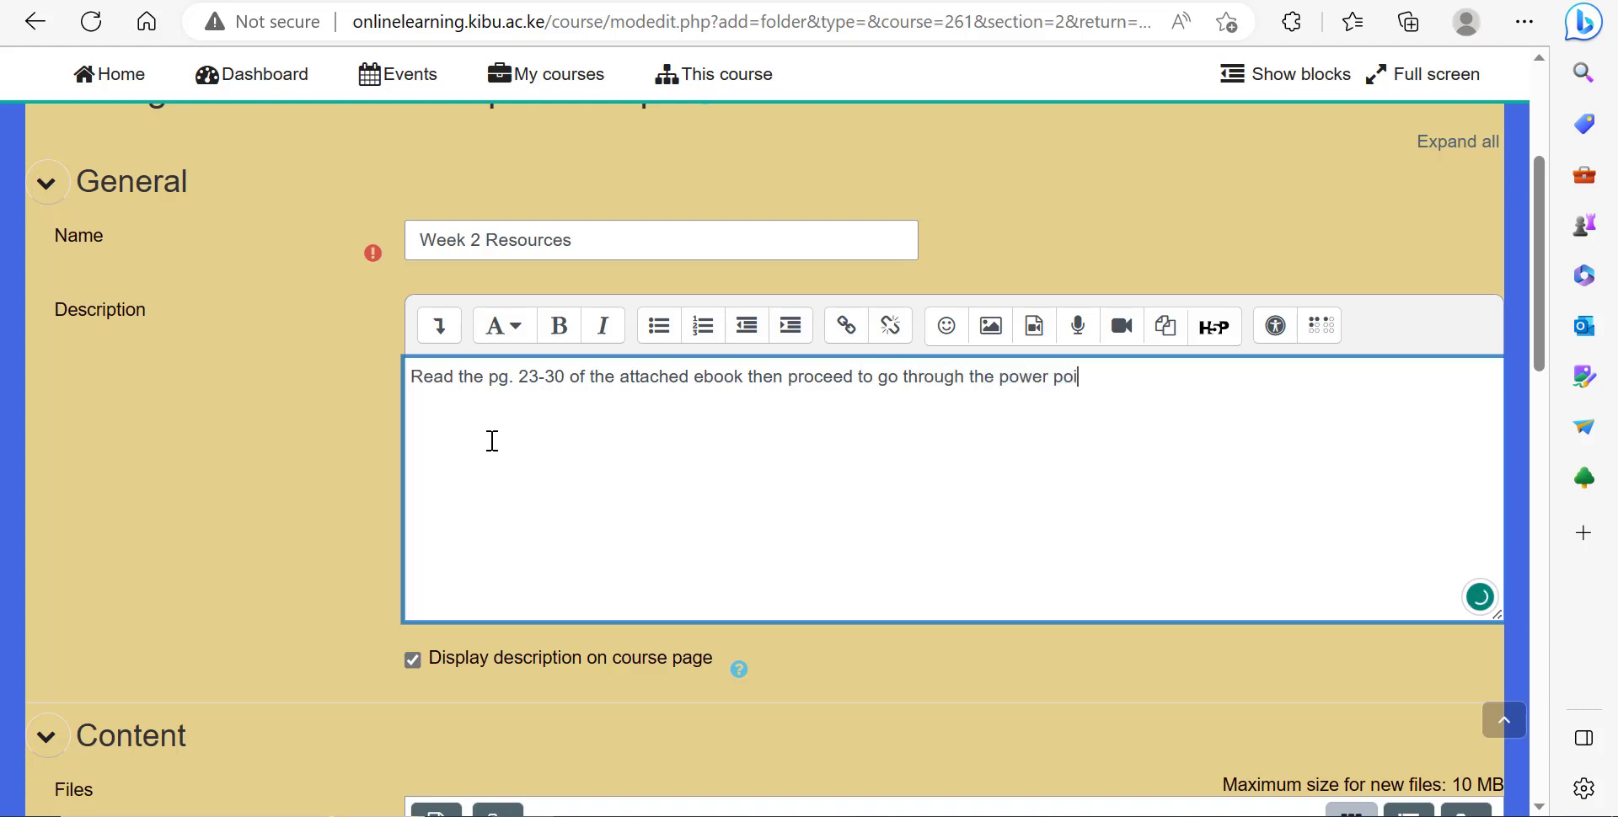
{"action": "type", "text": "nt and make s"}
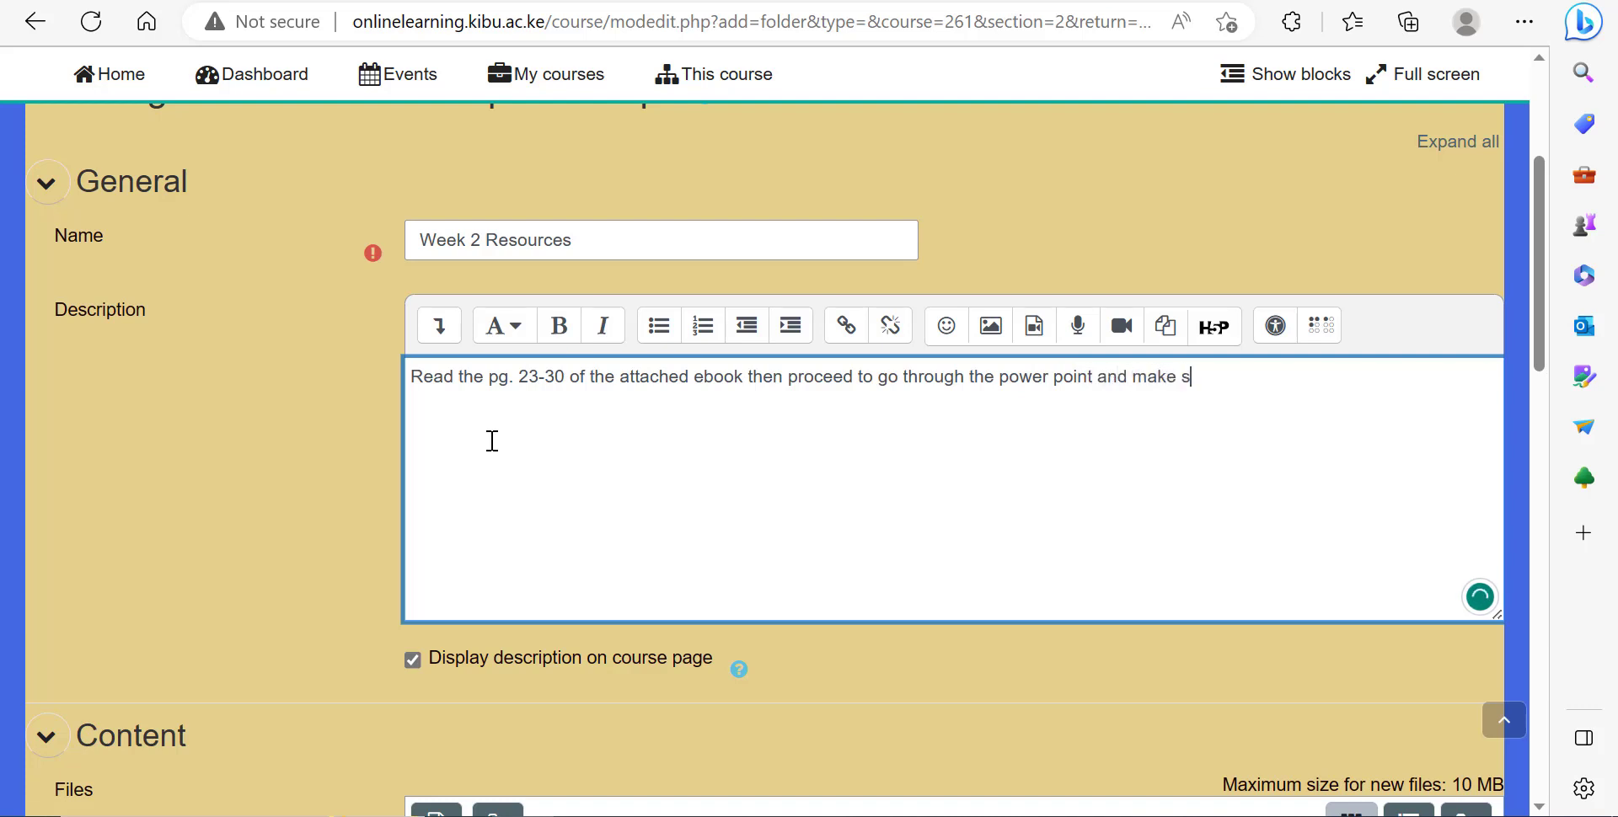
{"action": "type", "text": "ummaries "}
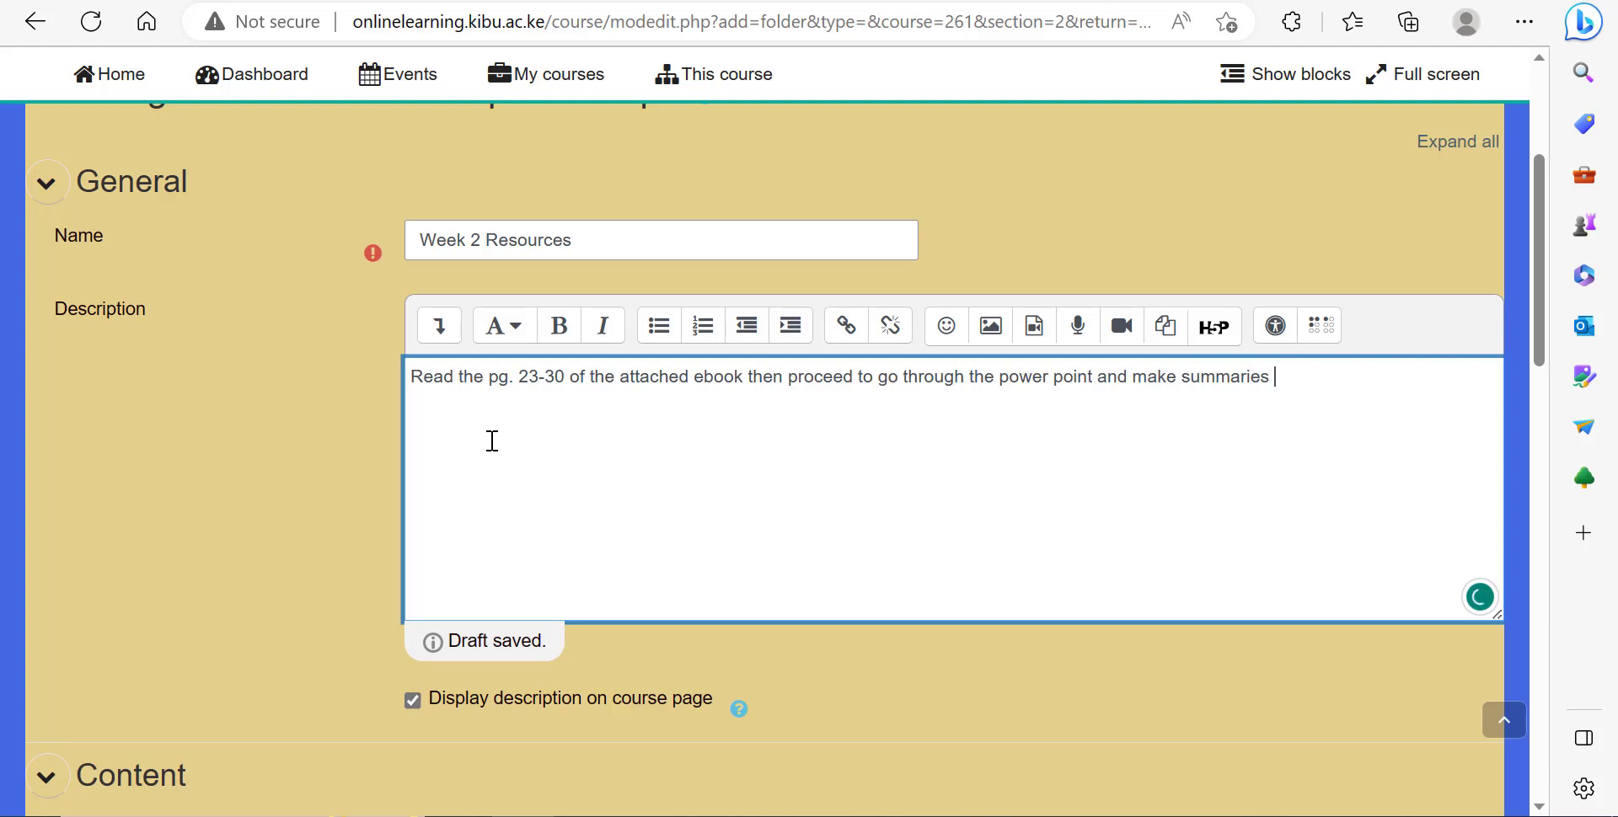
{"action": "type", "text": "on your personal "}
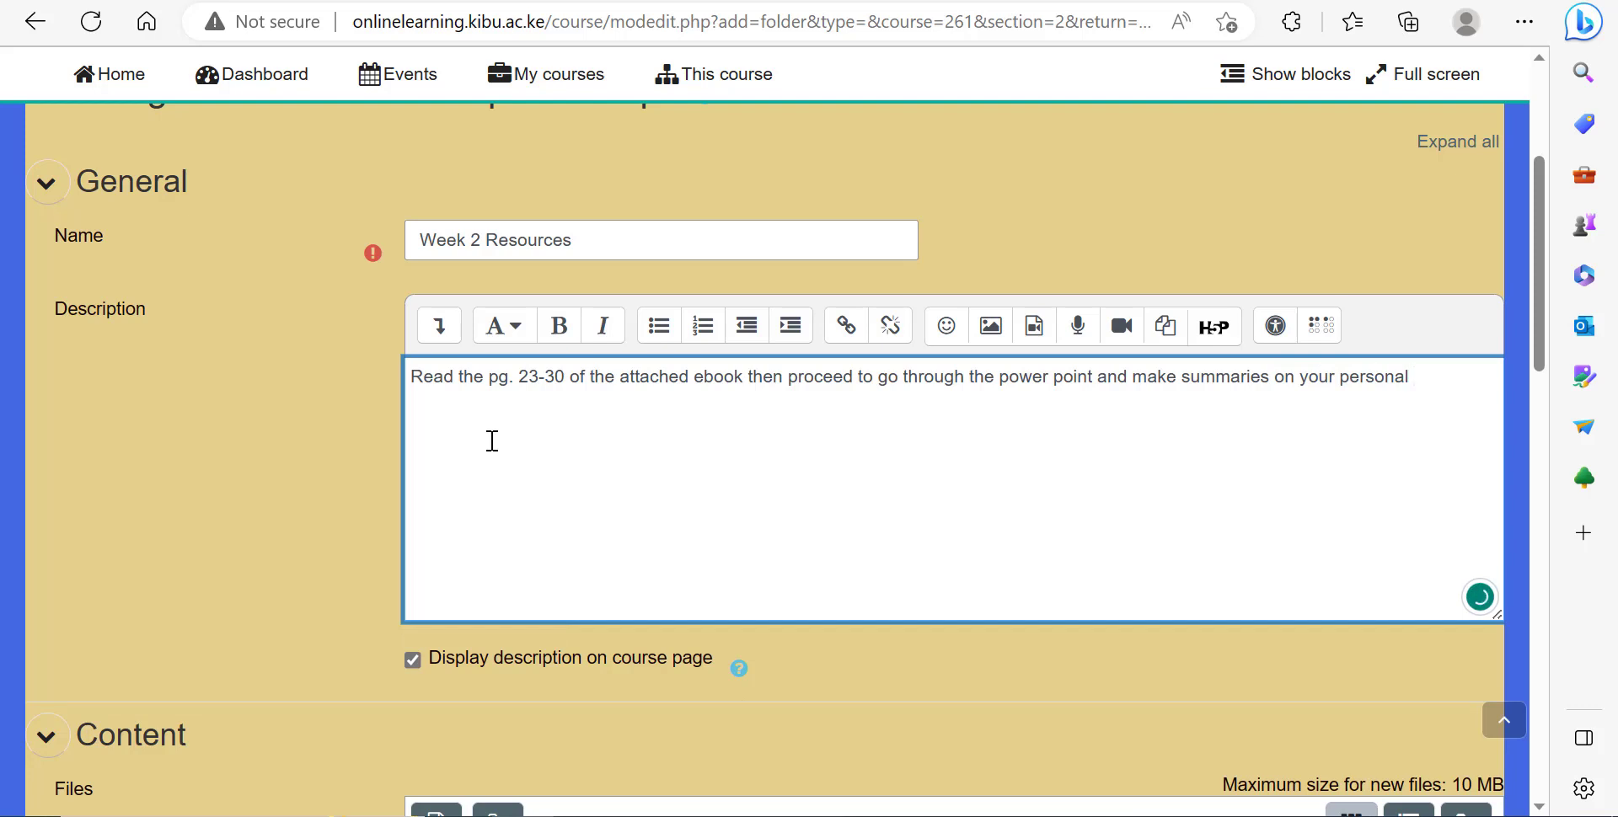
{"action": "type", "text": "note book."}
Accept the spelling suggestions "powerpoint" and "notebook" in the folder description.
{"action": "scroll", "coordinate": [492, 440], "scroll_direction": "down", "scroll_amount": 2}
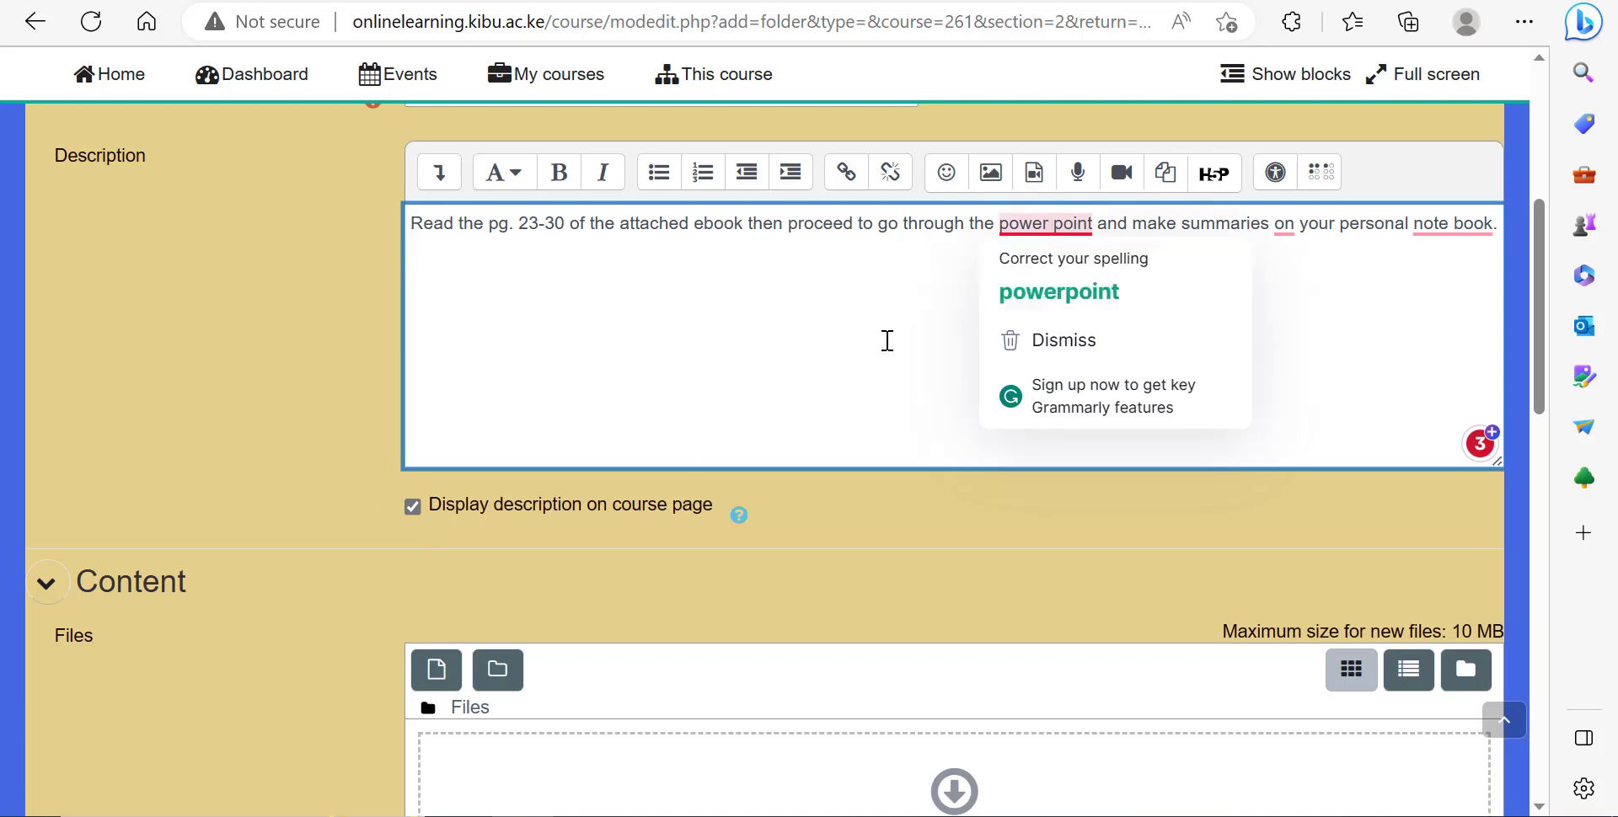
{"action": "mouse_move", "coordinate": [1043, 224]}
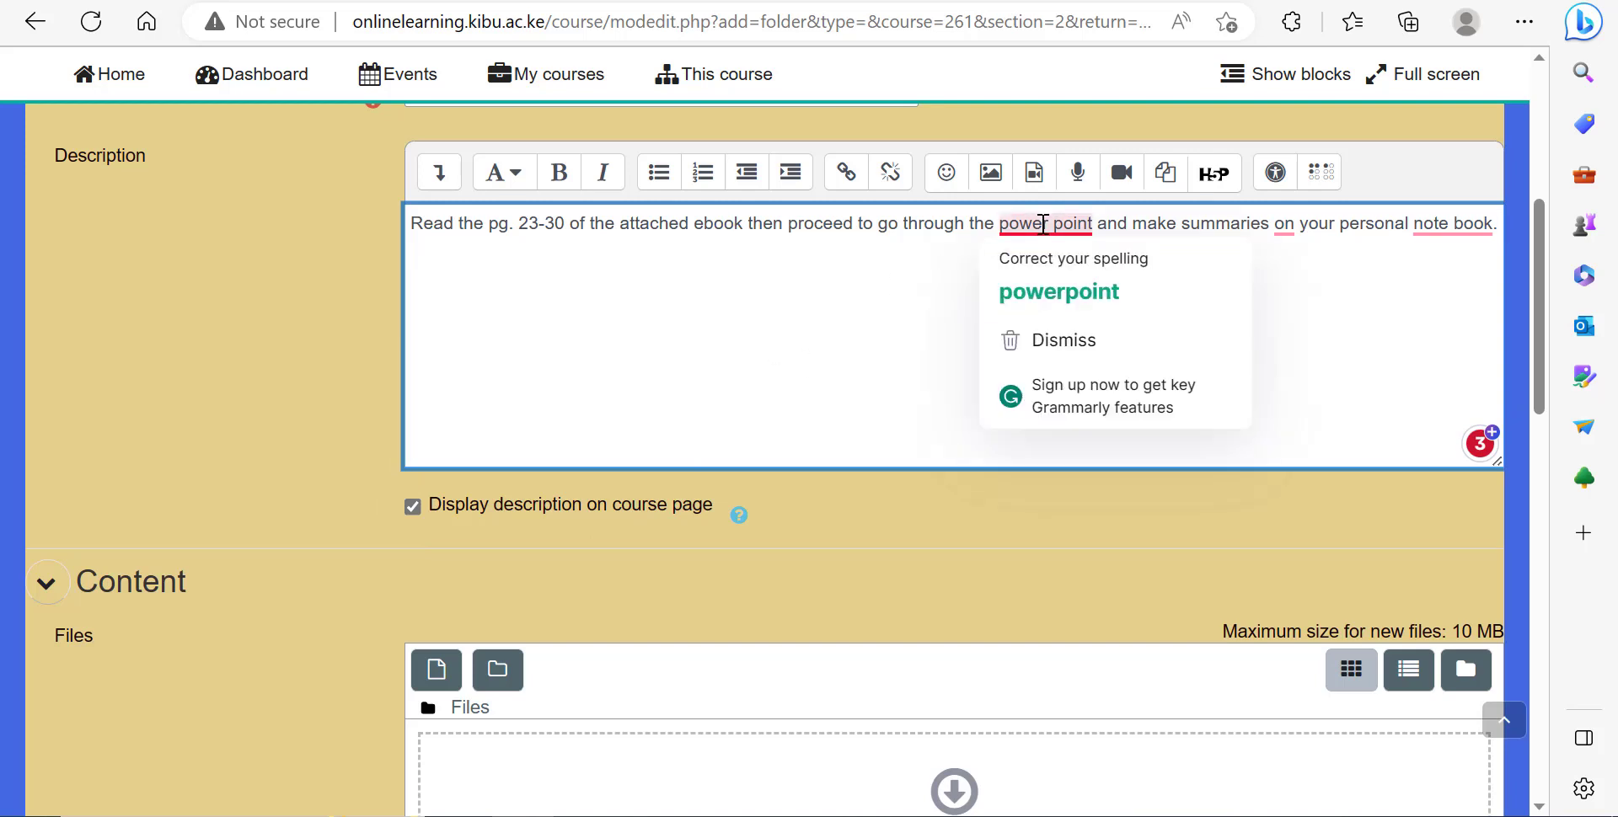
{"action": "left_click", "coordinate": [1054, 291]}
{"action": "mouse_move", "coordinate": [1441, 224]}
{"action": "left_click", "coordinate": [1388, 295]}
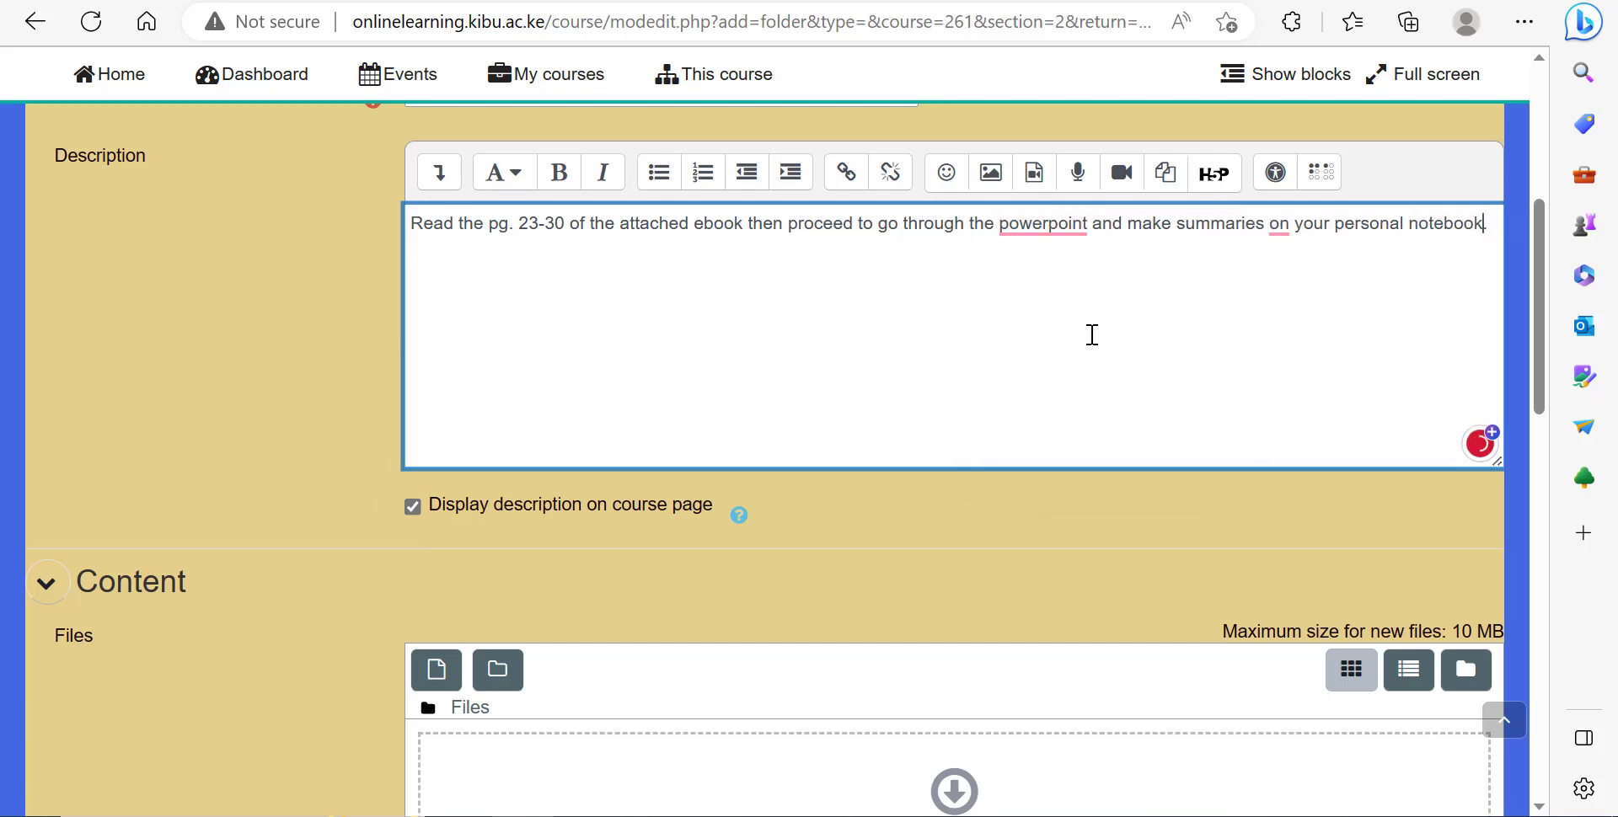
Upload HPLJP1000_P1500_Series.log from Local Disk (C:) to the folder's files.
{"action": "scroll", "coordinate": [668, 481], "scroll_direction": "down", "scroll_amount": 4}
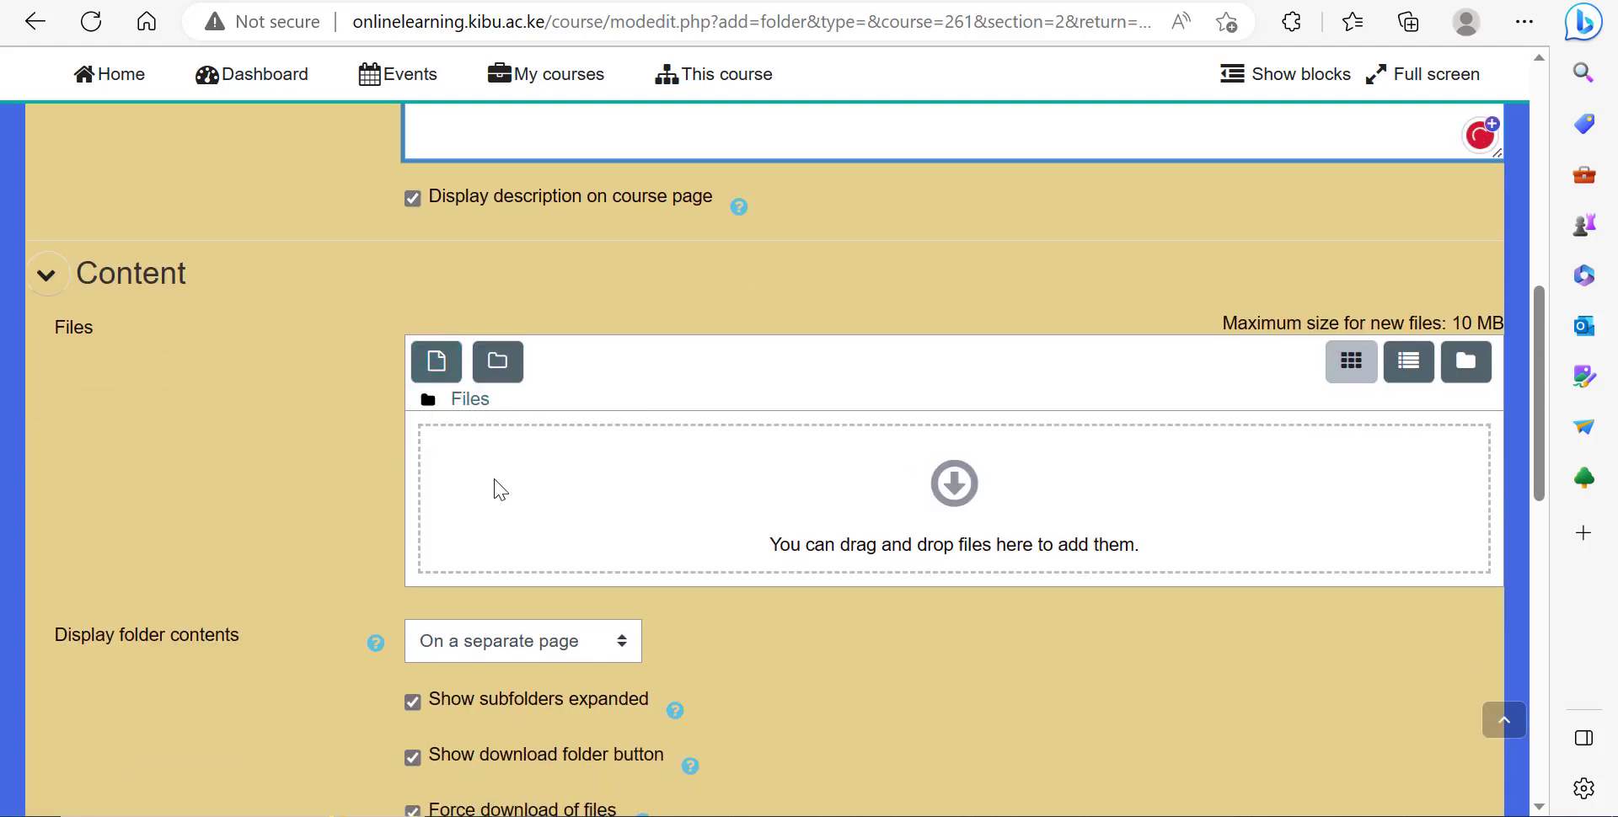
{"action": "left_click", "coordinate": [438, 370]}
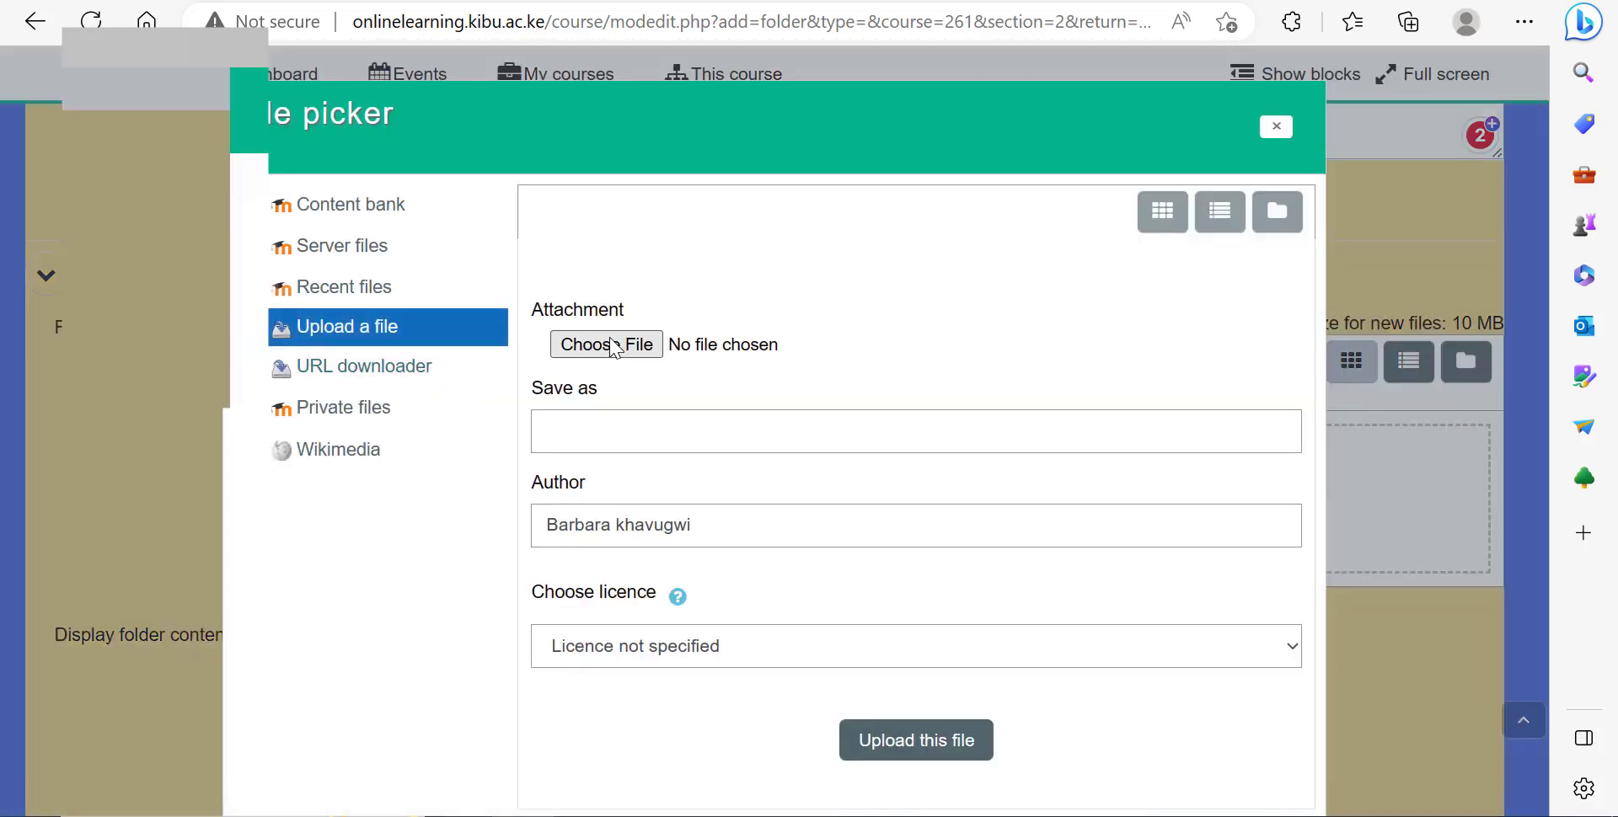
{"action": "left_click", "coordinate": [613, 347]}
{"action": "left_click", "coordinate": [434, 361]}
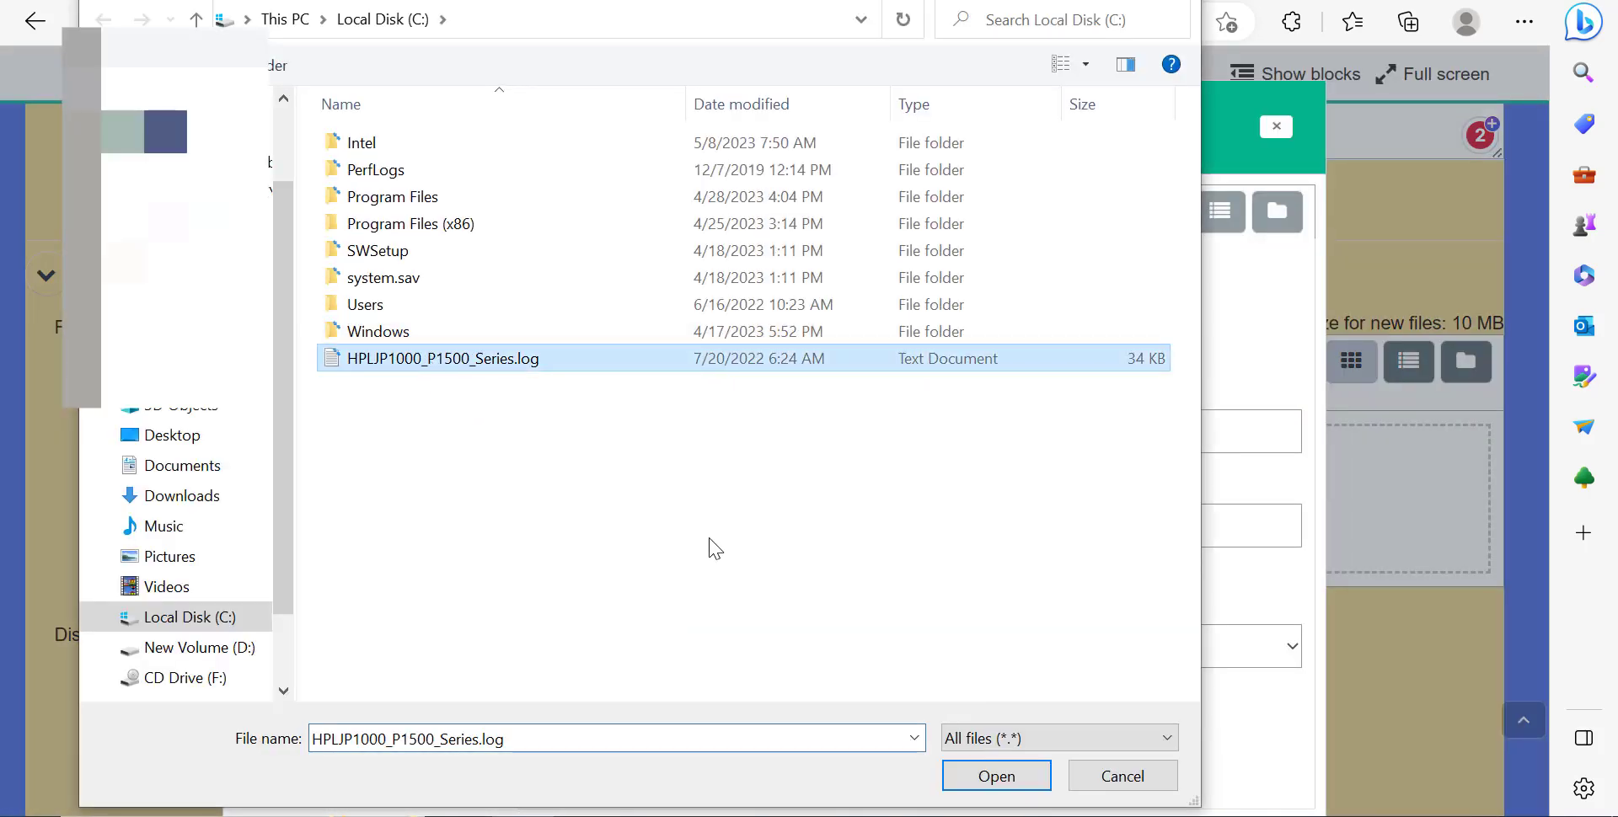
{"action": "left_click", "coordinate": [969, 769]}
{"action": "left_click", "coordinate": [923, 737]}
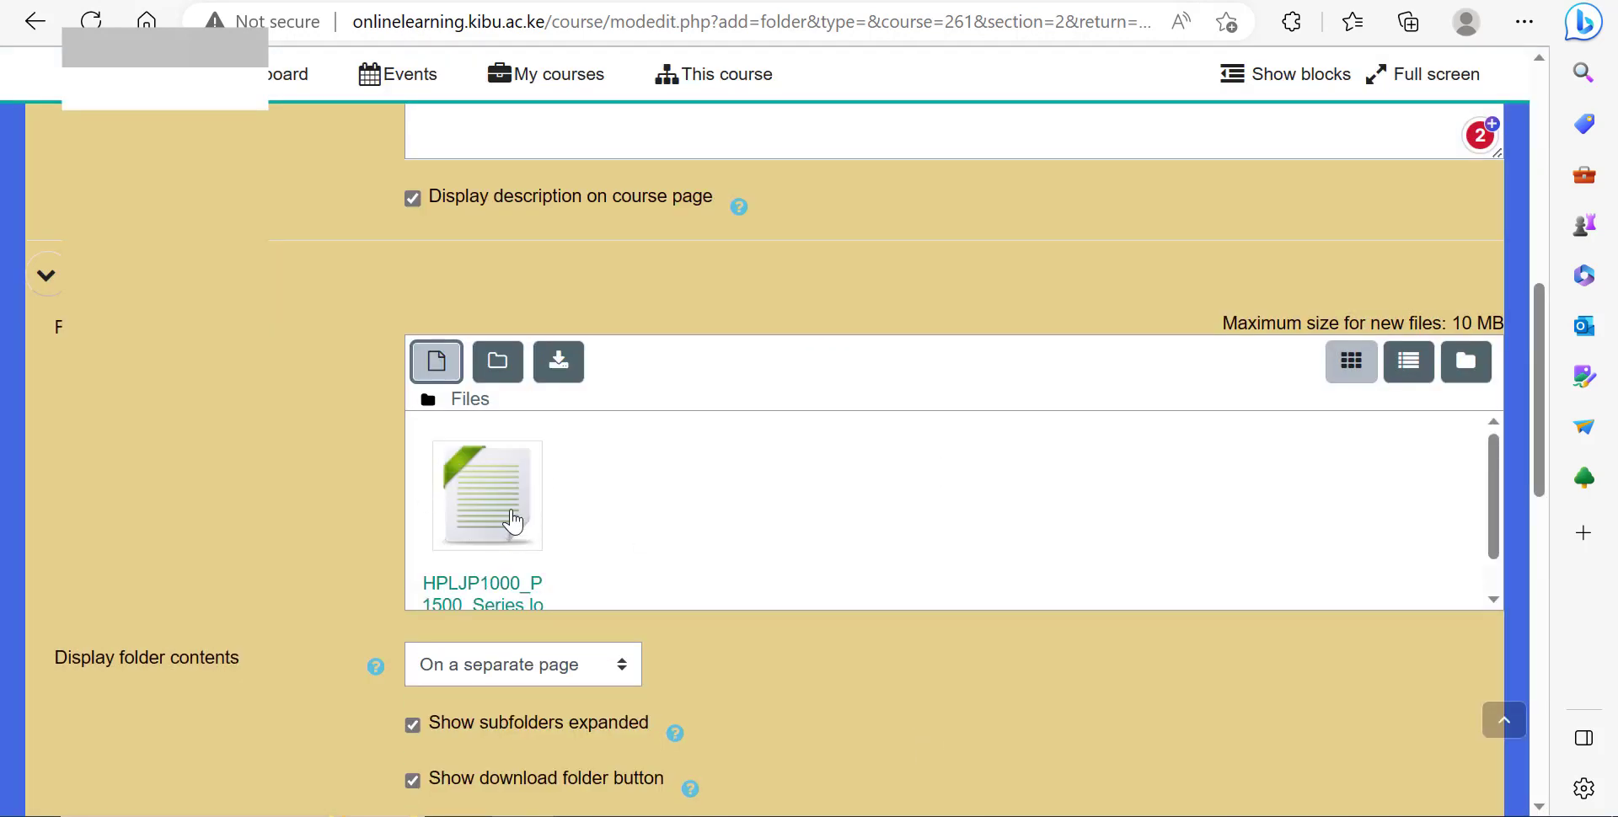
Upload BPHARM STUDENTS FOR PHT 112 EXAMINATION ENROLMENT.csv from Downloads as a second file in the folder.
{"action": "left_click", "coordinate": [437, 360]}
{"action": "left_click", "coordinate": [607, 346]}
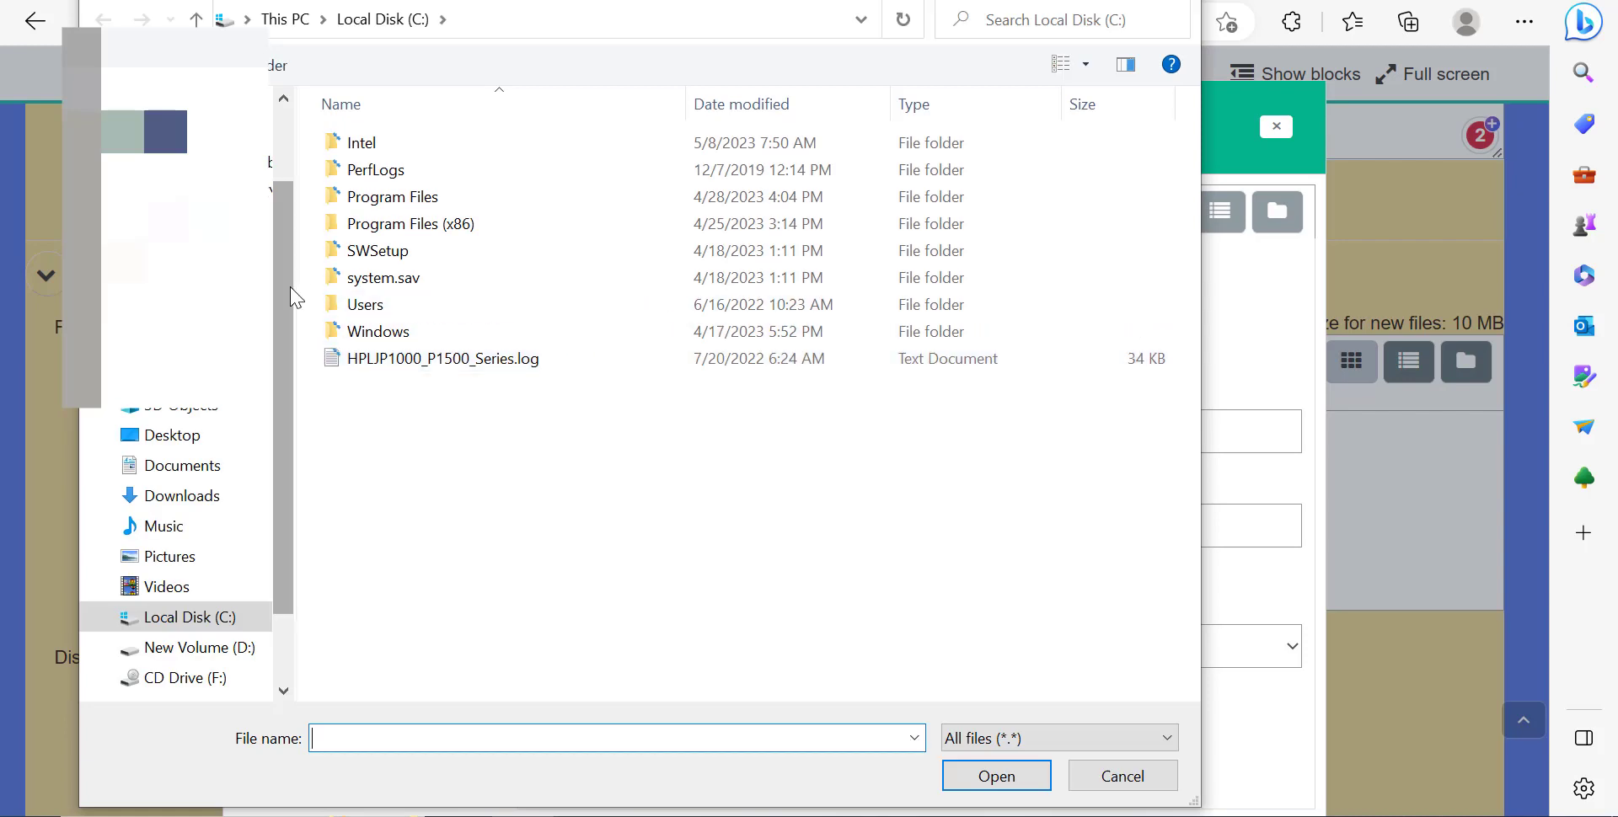
{"action": "scroll", "coordinate": [280, 290], "scroll_direction": "down", "scroll_amount": 1}
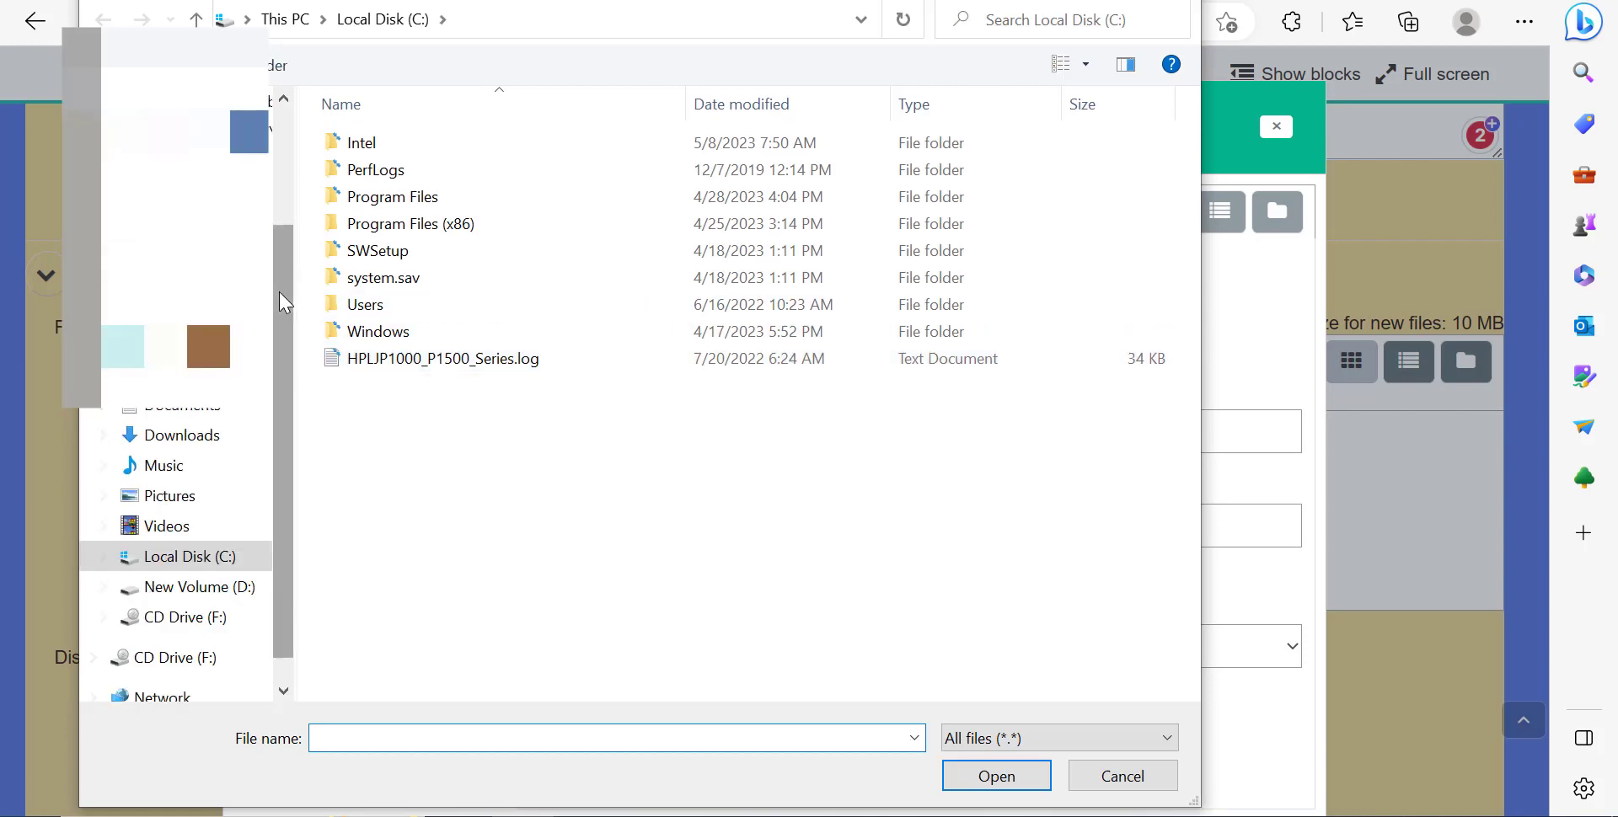
{"action": "scroll", "coordinate": [279, 292], "scroll_direction": "down", "scroll_amount": 1}
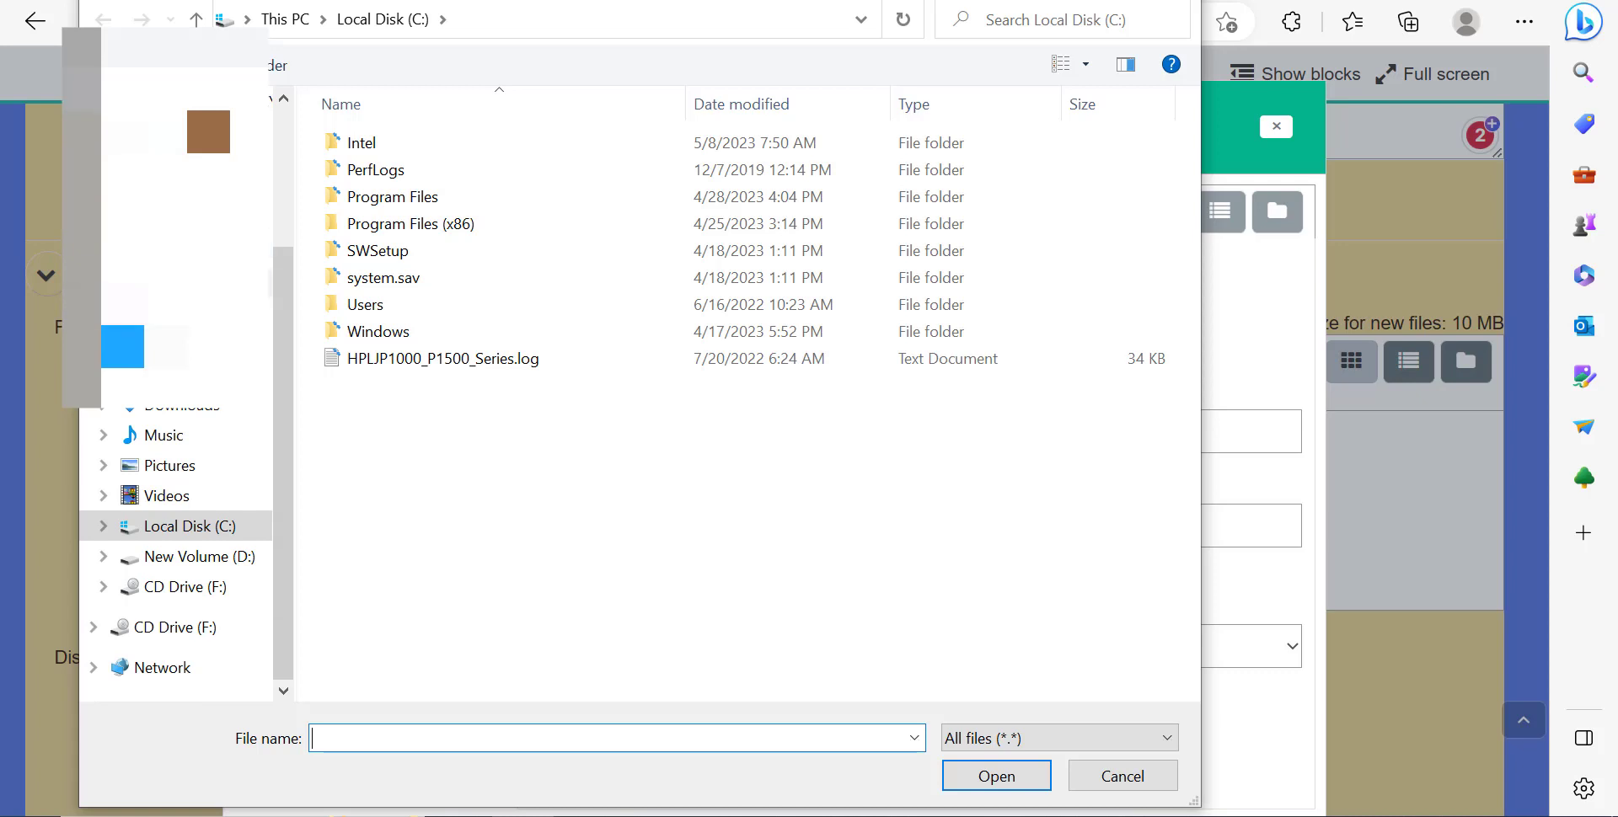
{"action": "left_click", "coordinate": [181, 285]}
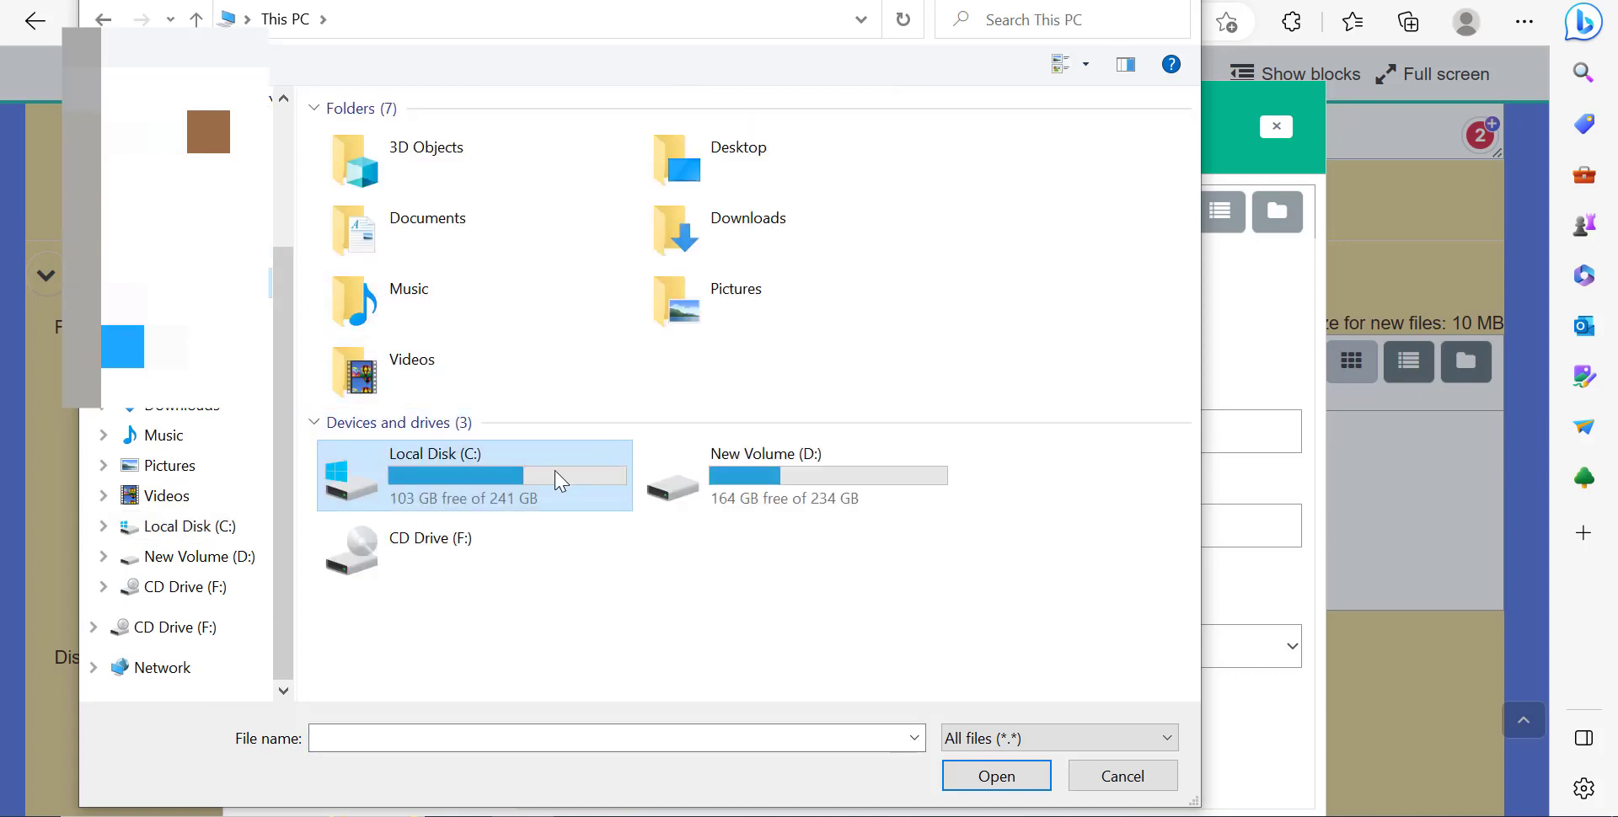
{"action": "double_click", "coordinate": [501, 485]}
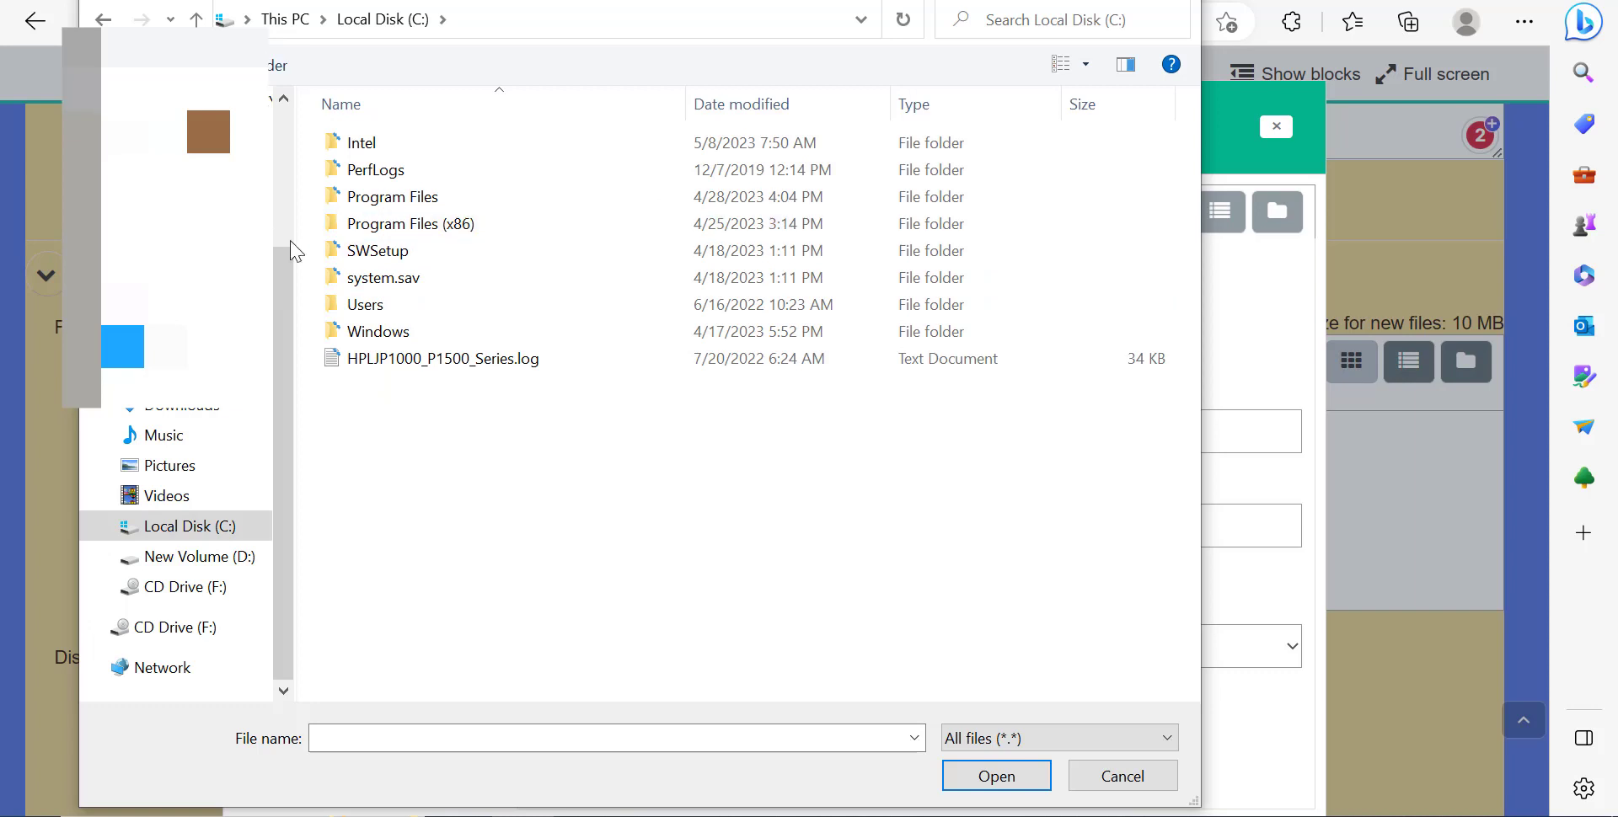
{"action": "left_click_drag", "start_coordinate": [286, 342], "coordinate": [278, 152]}
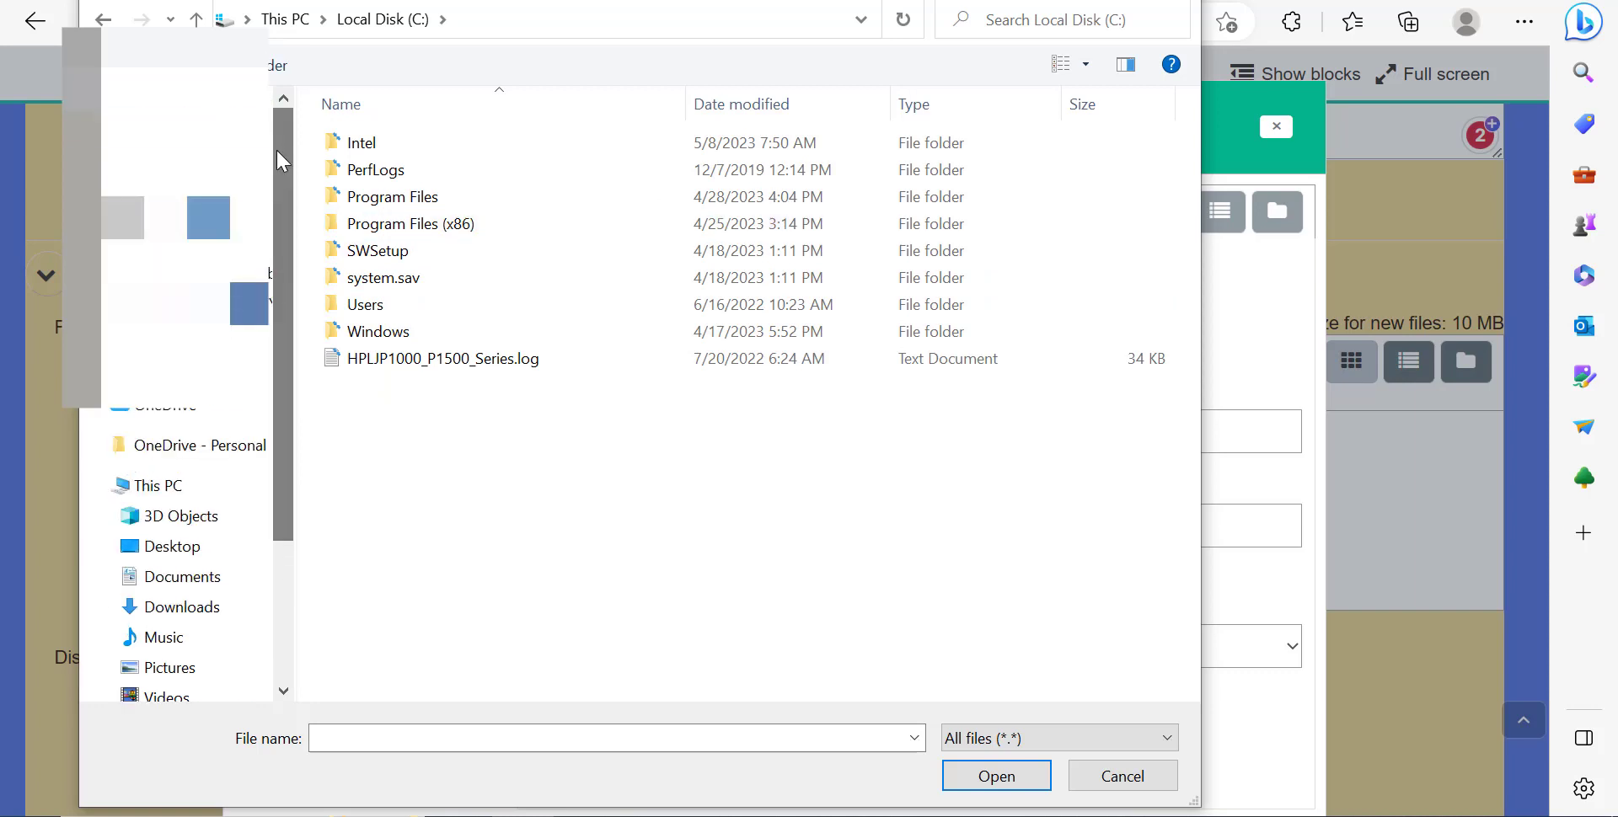
{"action": "left_click", "coordinate": [189, 180]}
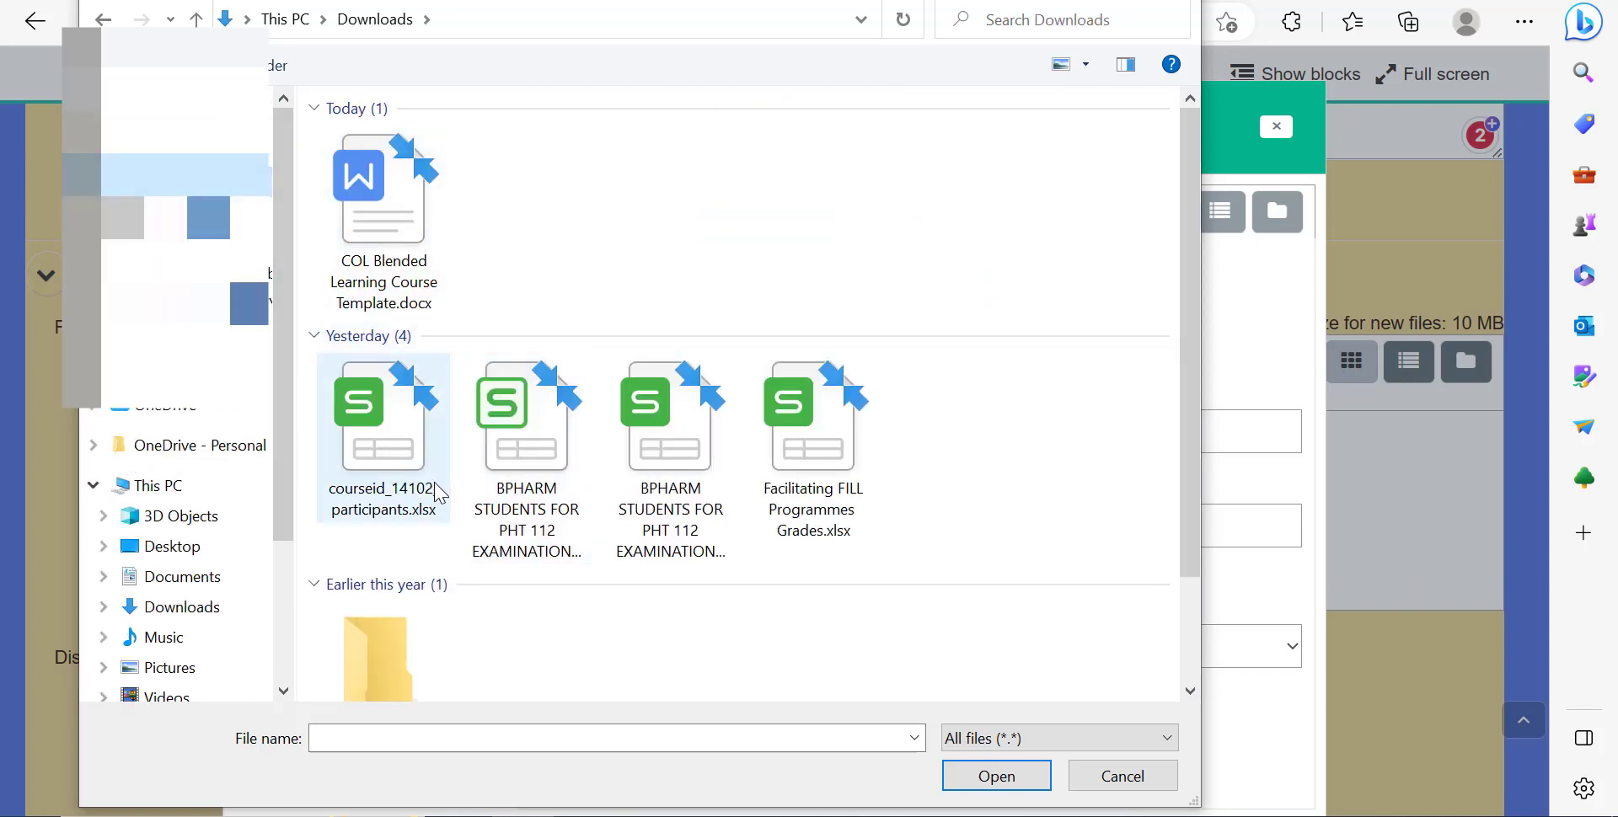
{"action": "left_click", "coordinate": [509, 491]}
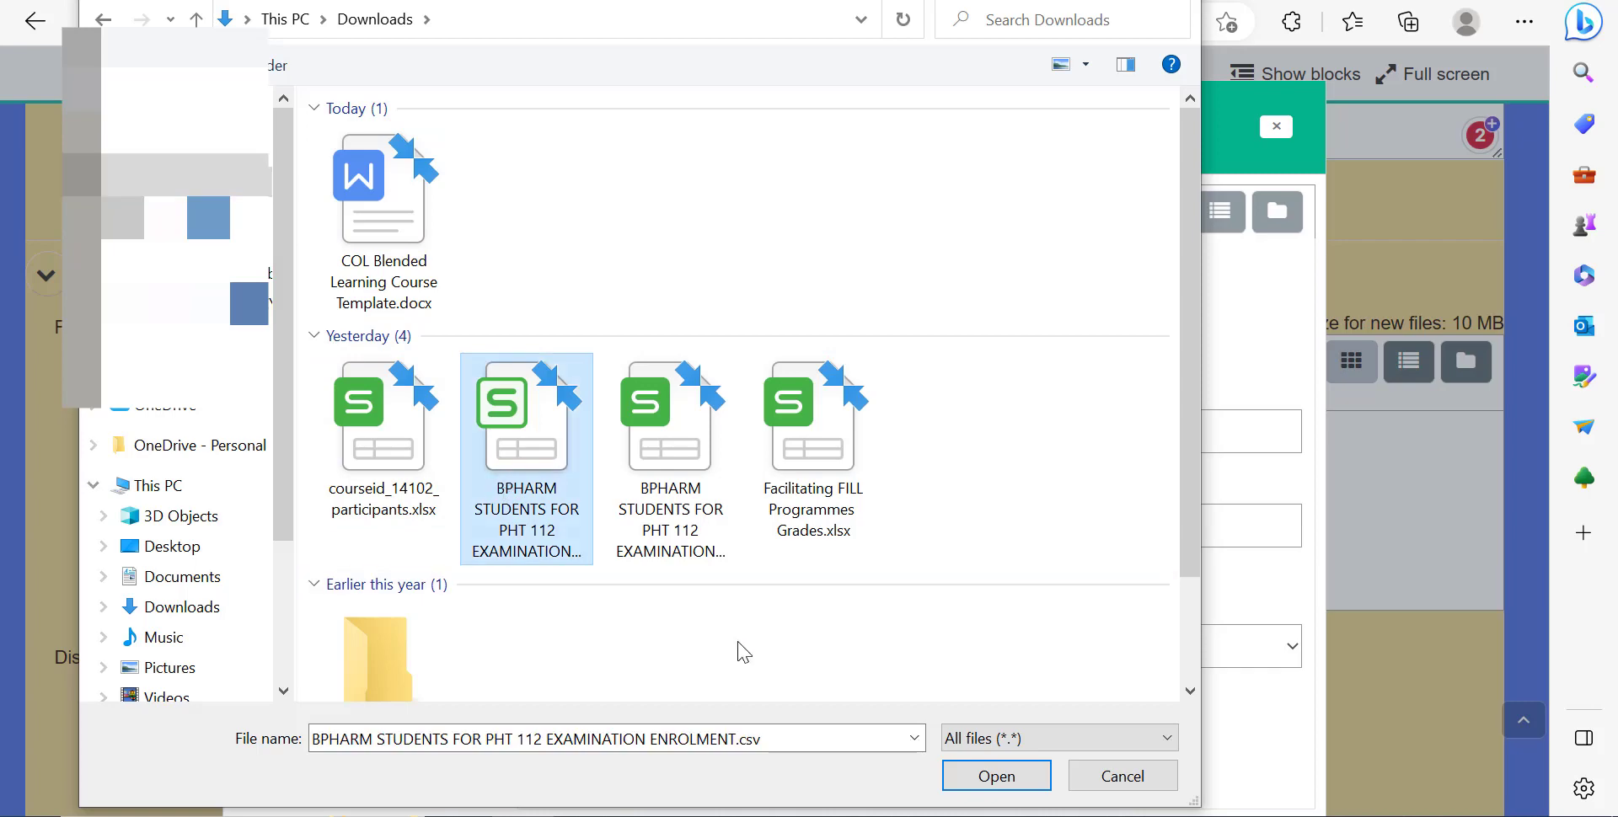
{"action": "left_click", "coordinate": [950, 771]}
{"action": "left_click", "coordinate": [888, 742]}
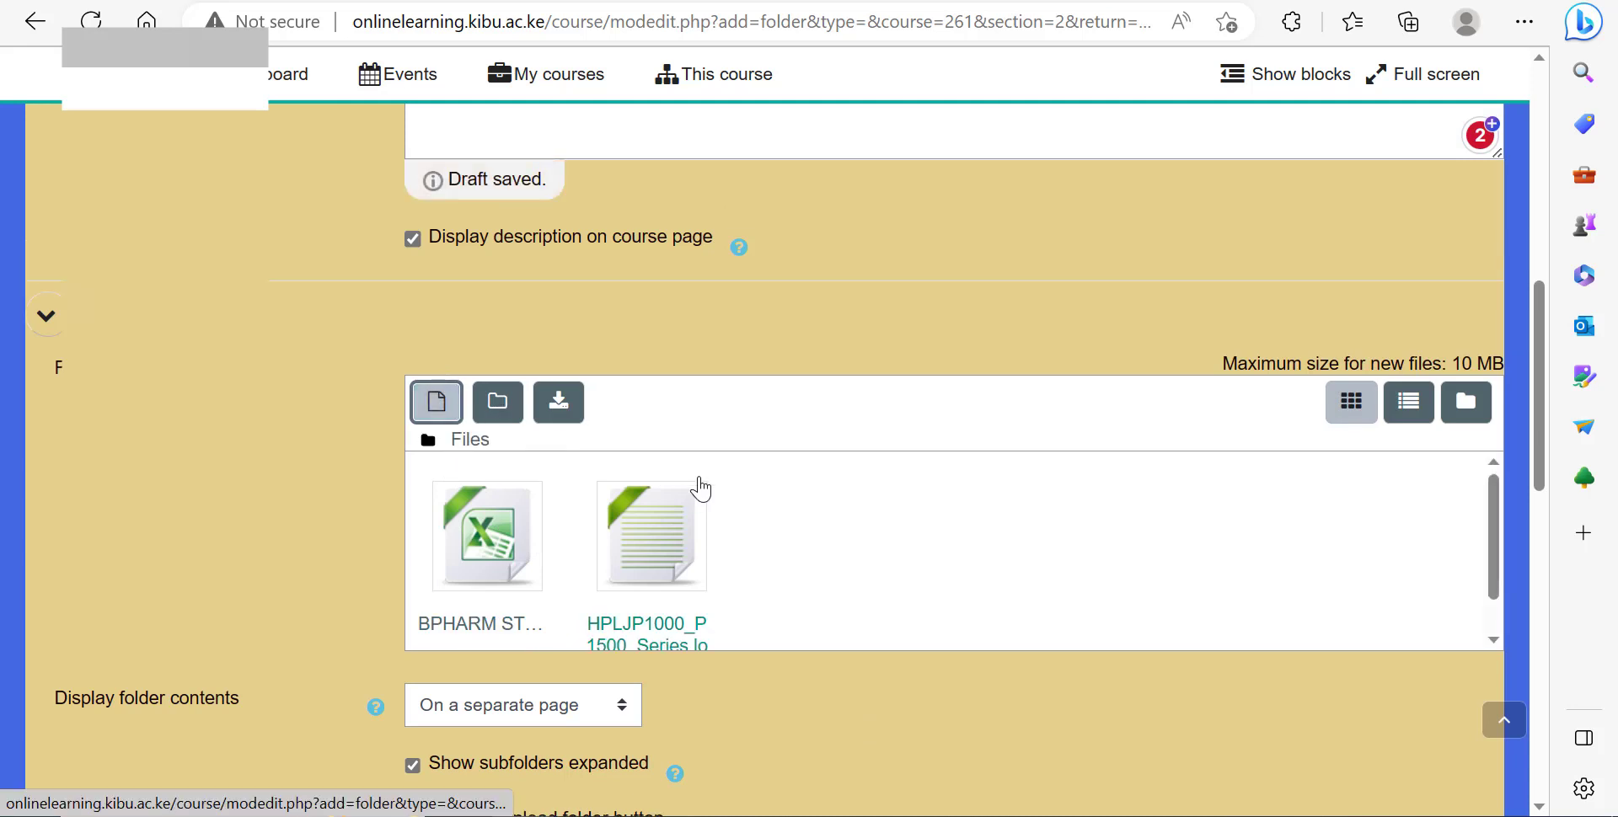
Save the folder resource with its default display settings and return to the course.
{"action": "scroll", "coordinate": [696, 560], "scroll_direction": "down", "scroll_amount": 1}
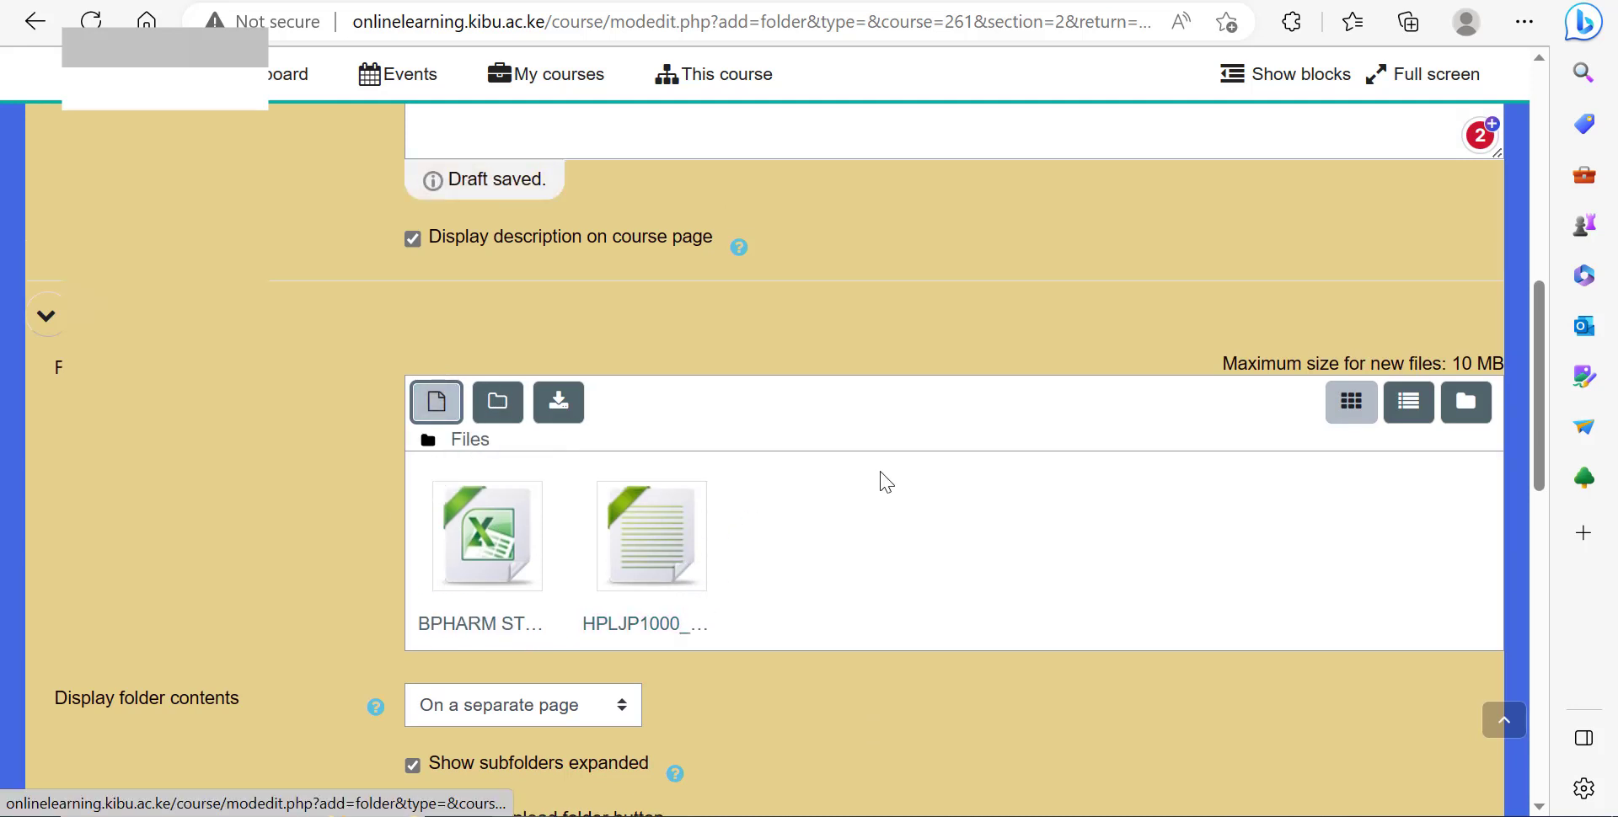
{"action": "scroll", "coordinate": [877, 477], "scroll_direction": "down", "scroll_amount": 4}
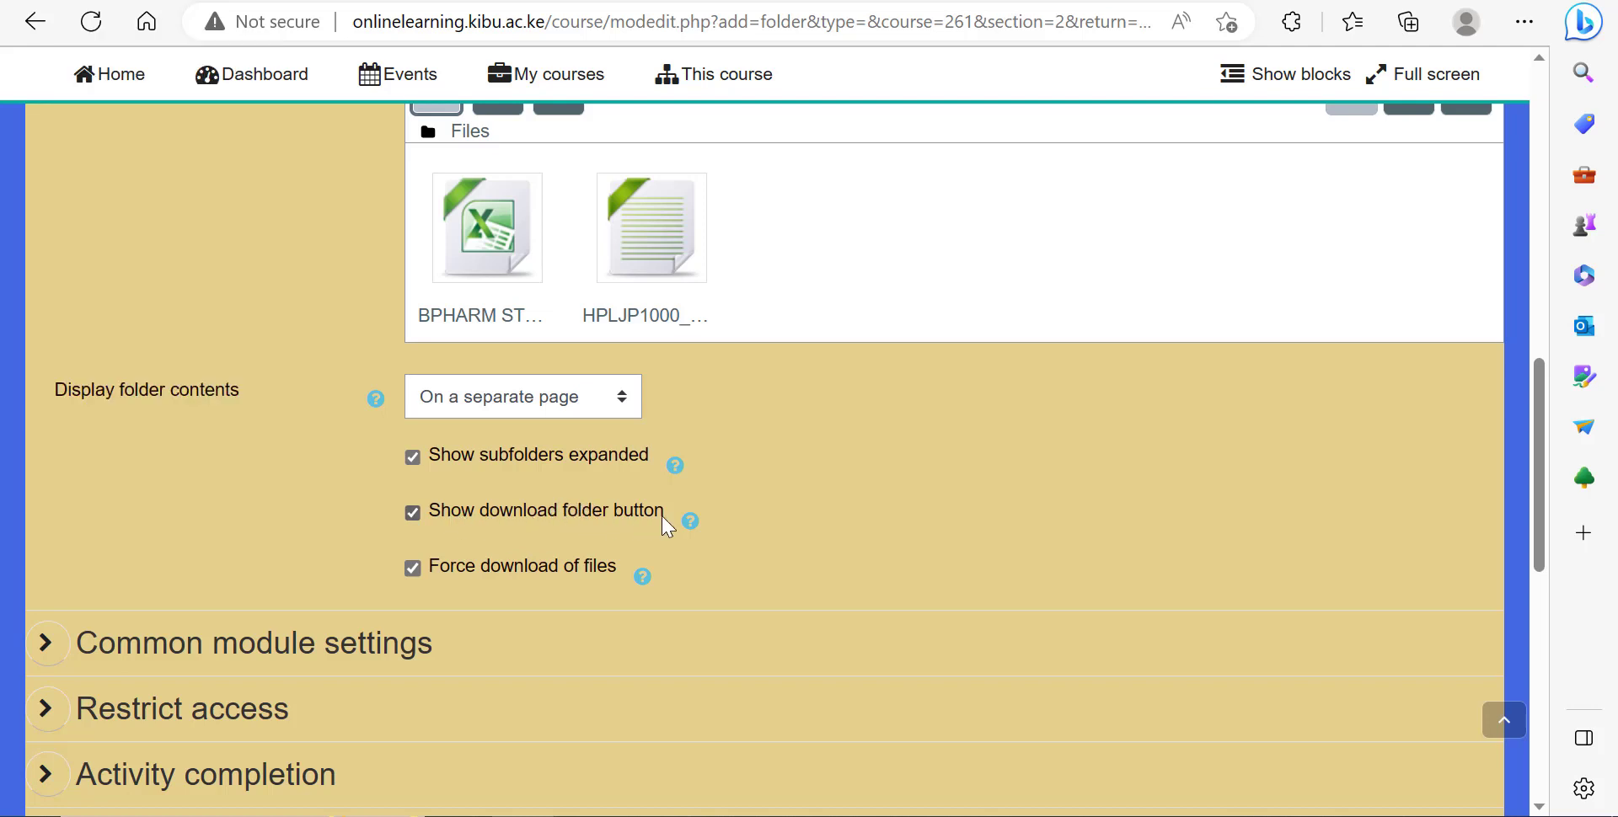
{"action": "scroll", "coordinate": [661, 523], "scroll_direction": "down", "scroll_amount": 5}
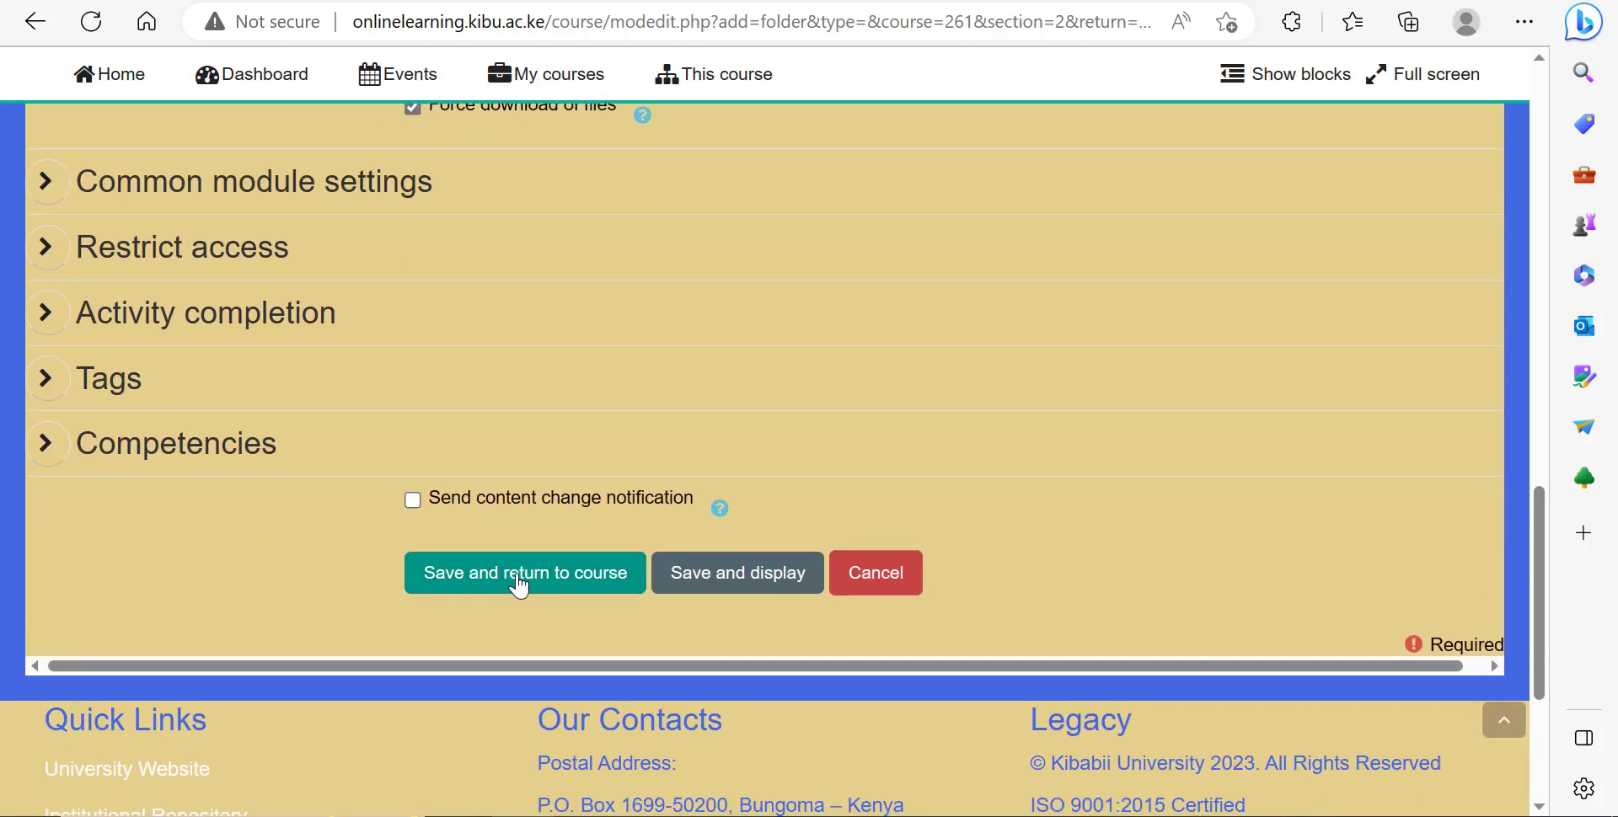
{"action": "left_click", "coordinate": [517, 581]}
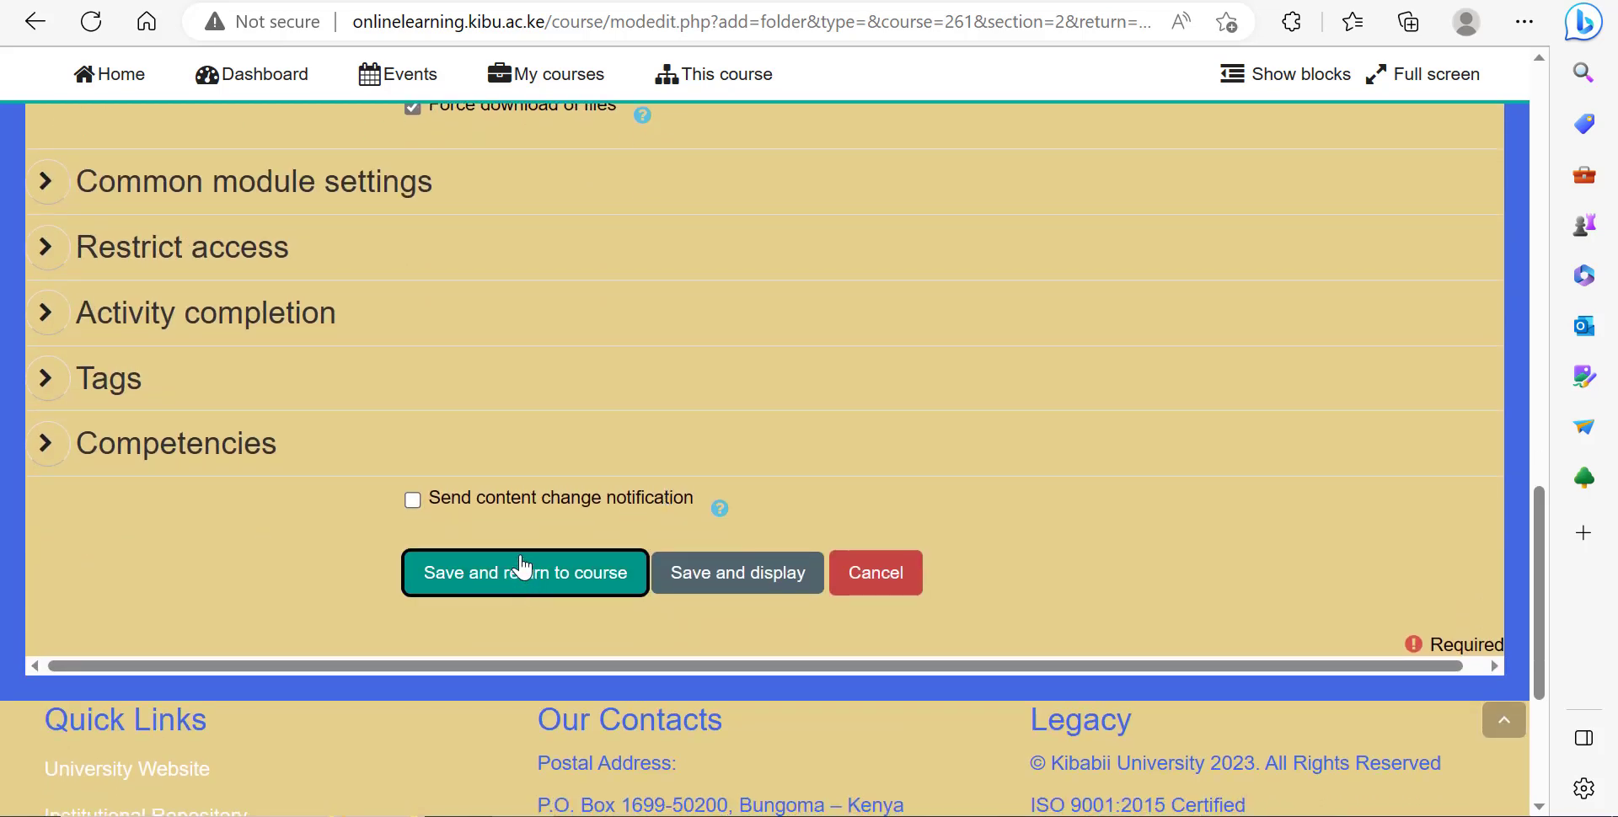
{"action": "left_click", "coordinate": [522, 567]}
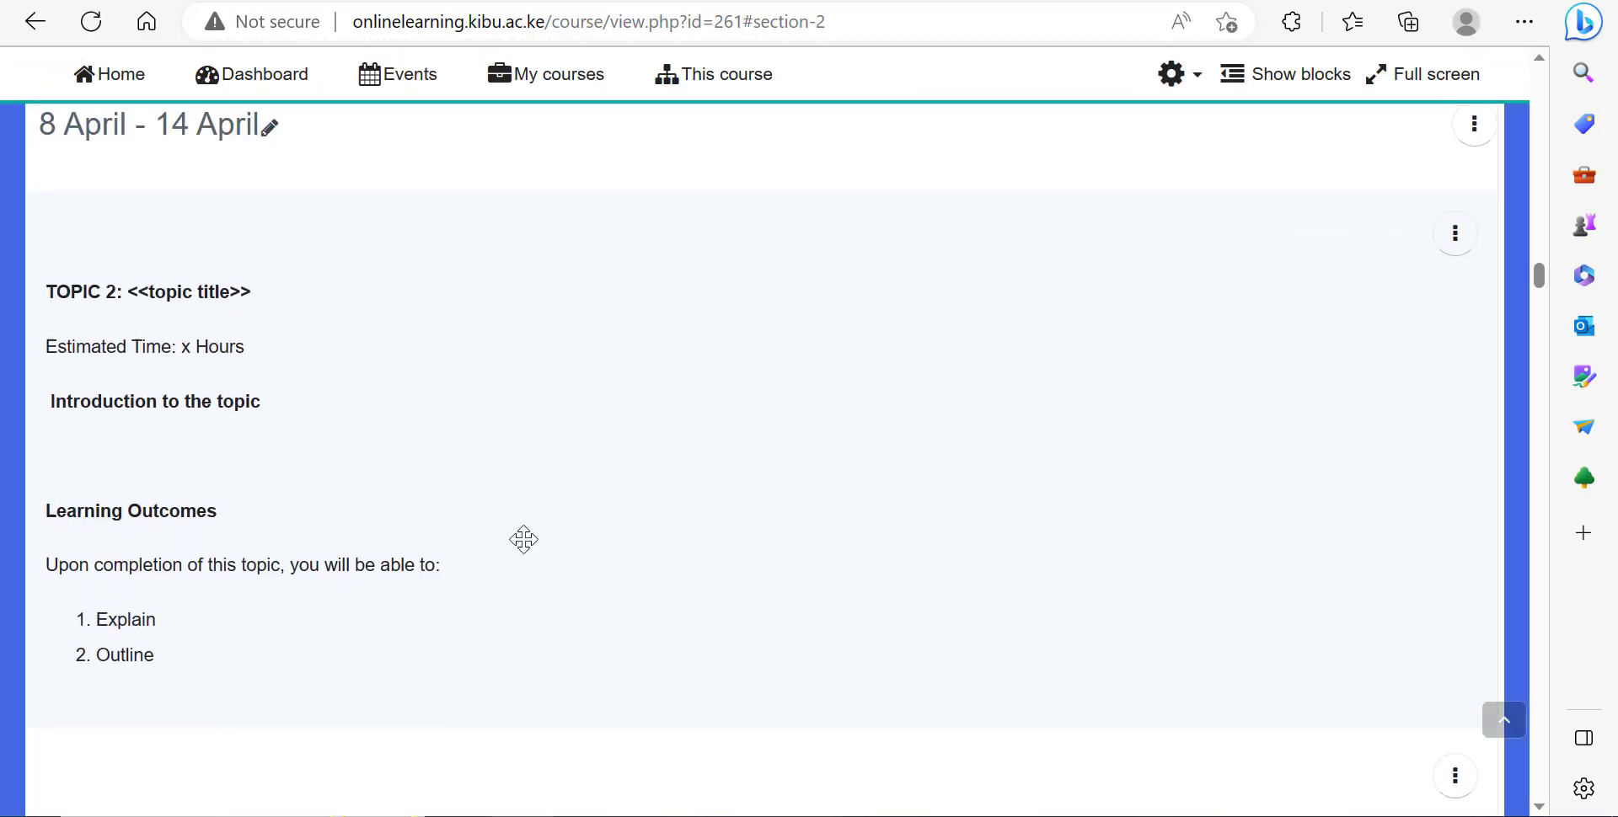
Open the Week 2 Resources folder in the 8 April - 14 April section to view its contents.
{"action": "scroll", "coordinate": [491, 607], "scroll_direction": "down", "scroll_amount": 10}
{"action": "scroll", "coordinate": [392, 502], "scroll_direction": "down", "scroll_amount": 12}
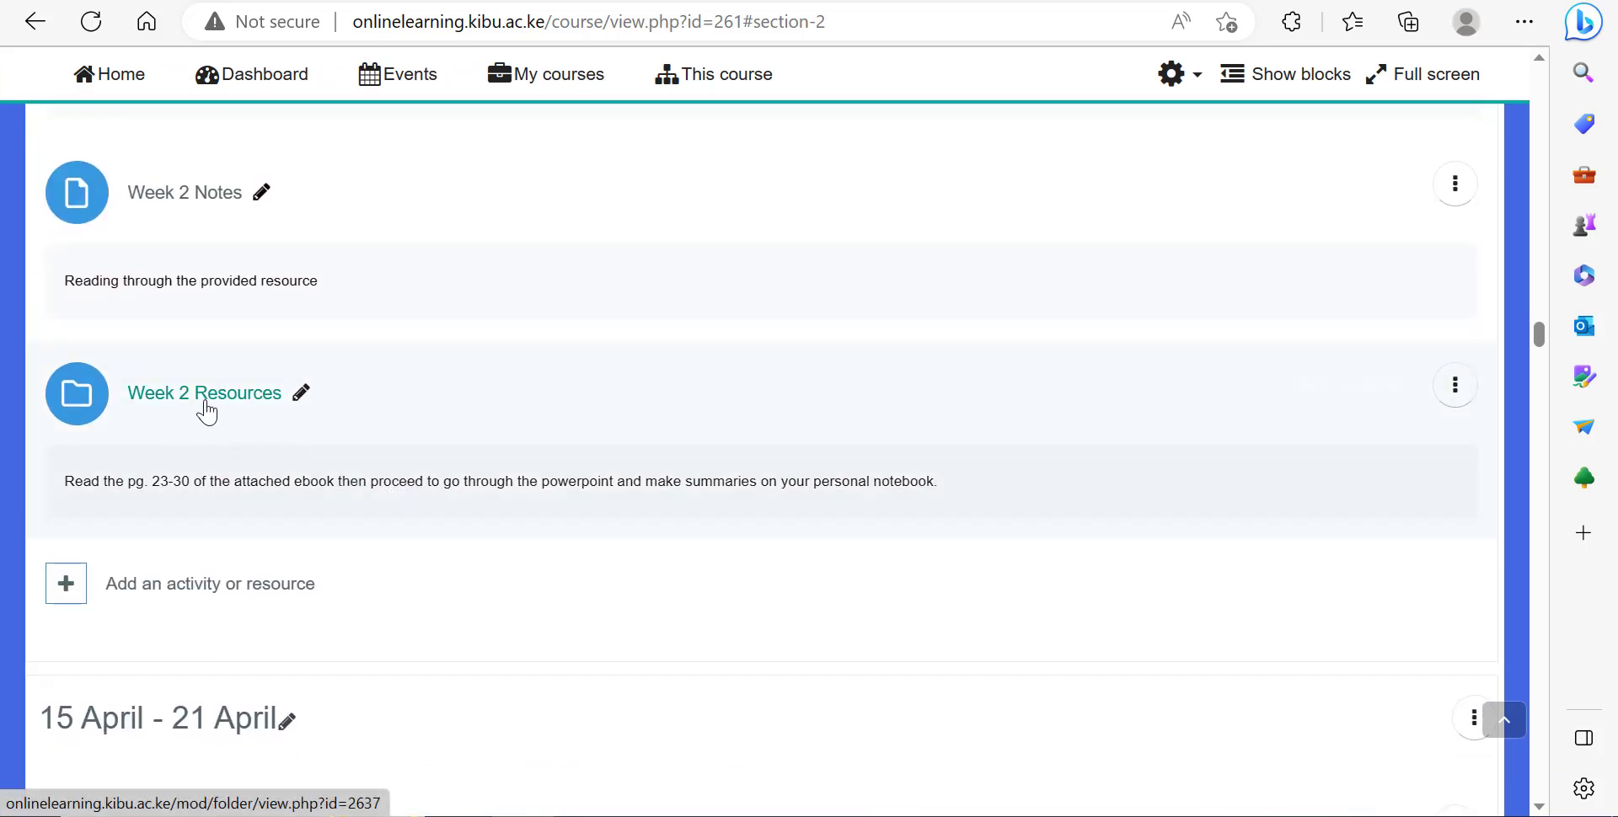
{"action": "left_click", "coordinate": [187, 400]}
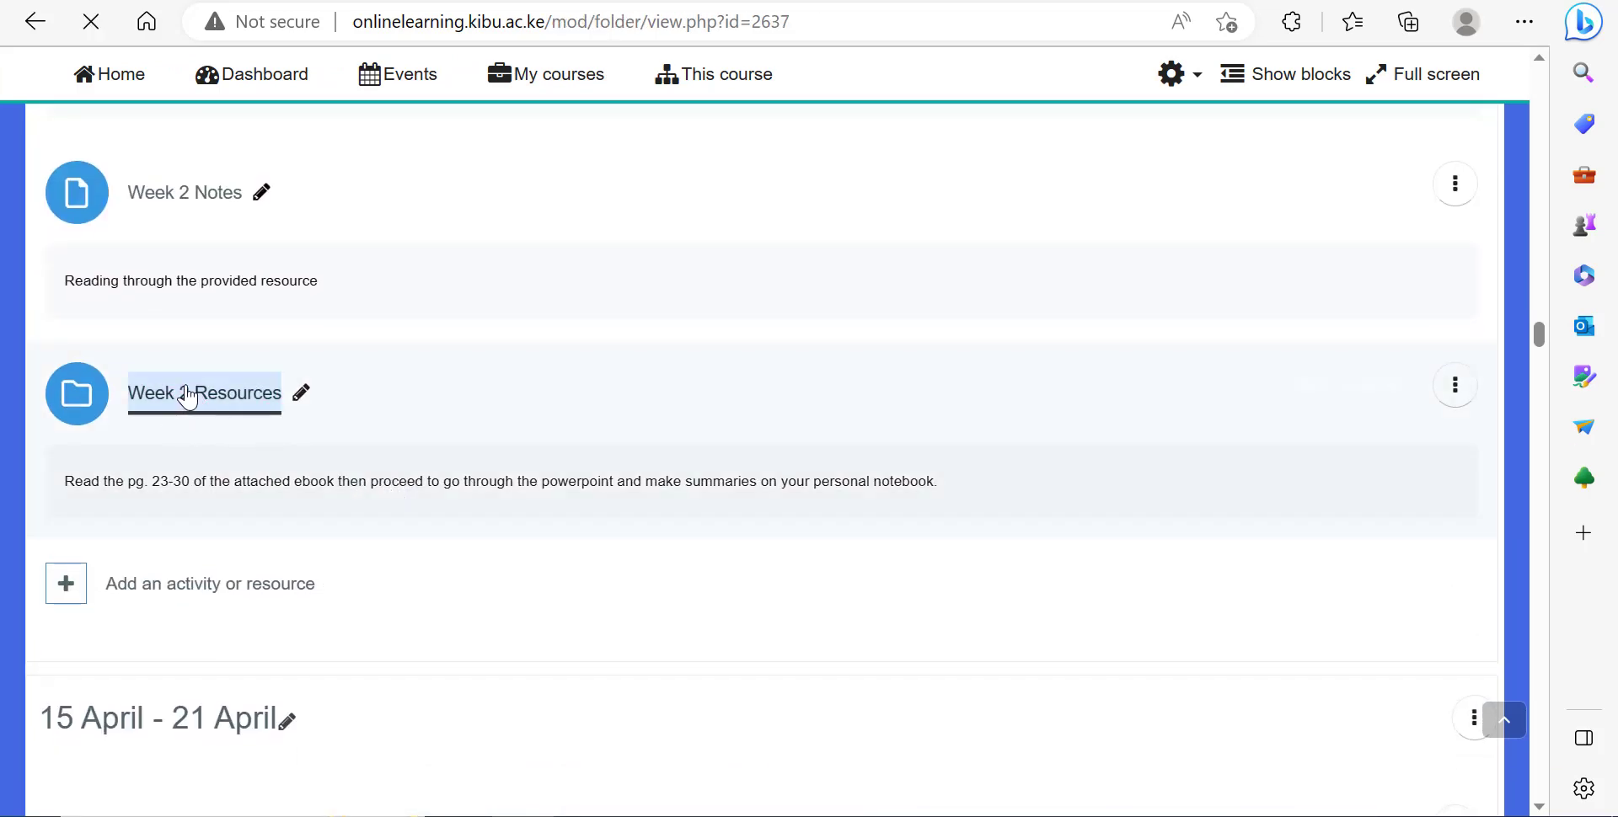
Look over the files in the Week 2 Resources folder and return to the 8 April - 14 April section.
{"action": "scroll", "coordinate": [245, 396], "scroll_direction": "down", "scroll_amount": 5}
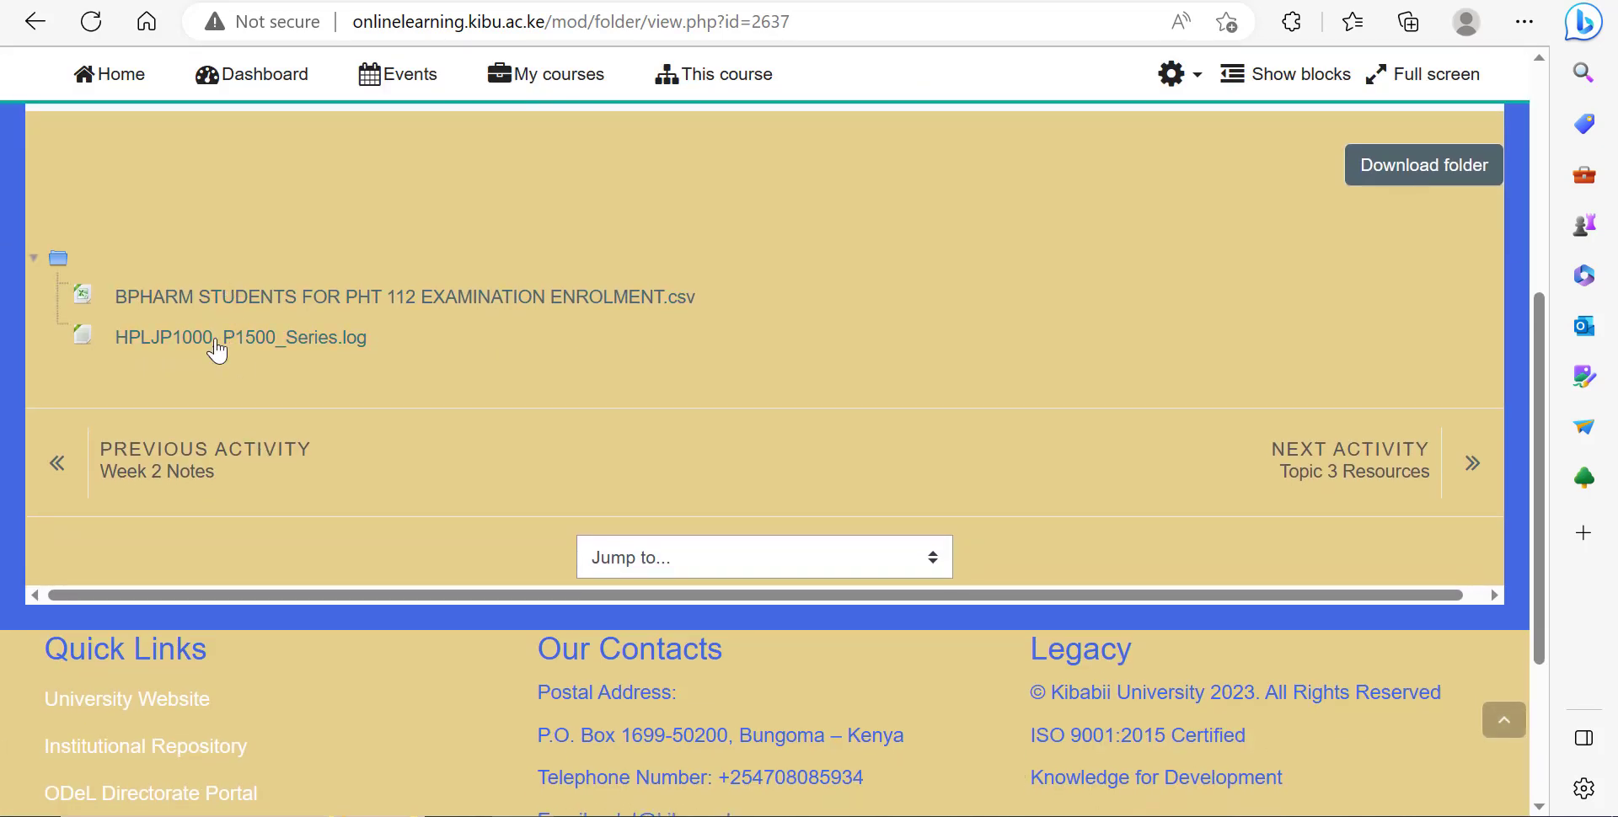
{"action": "left_click", "coordinate": [1391, 179]}
{"action": "scroll", "coordinate": [305, 398], "scroll_direction": "up", "scroll_amount": 3}
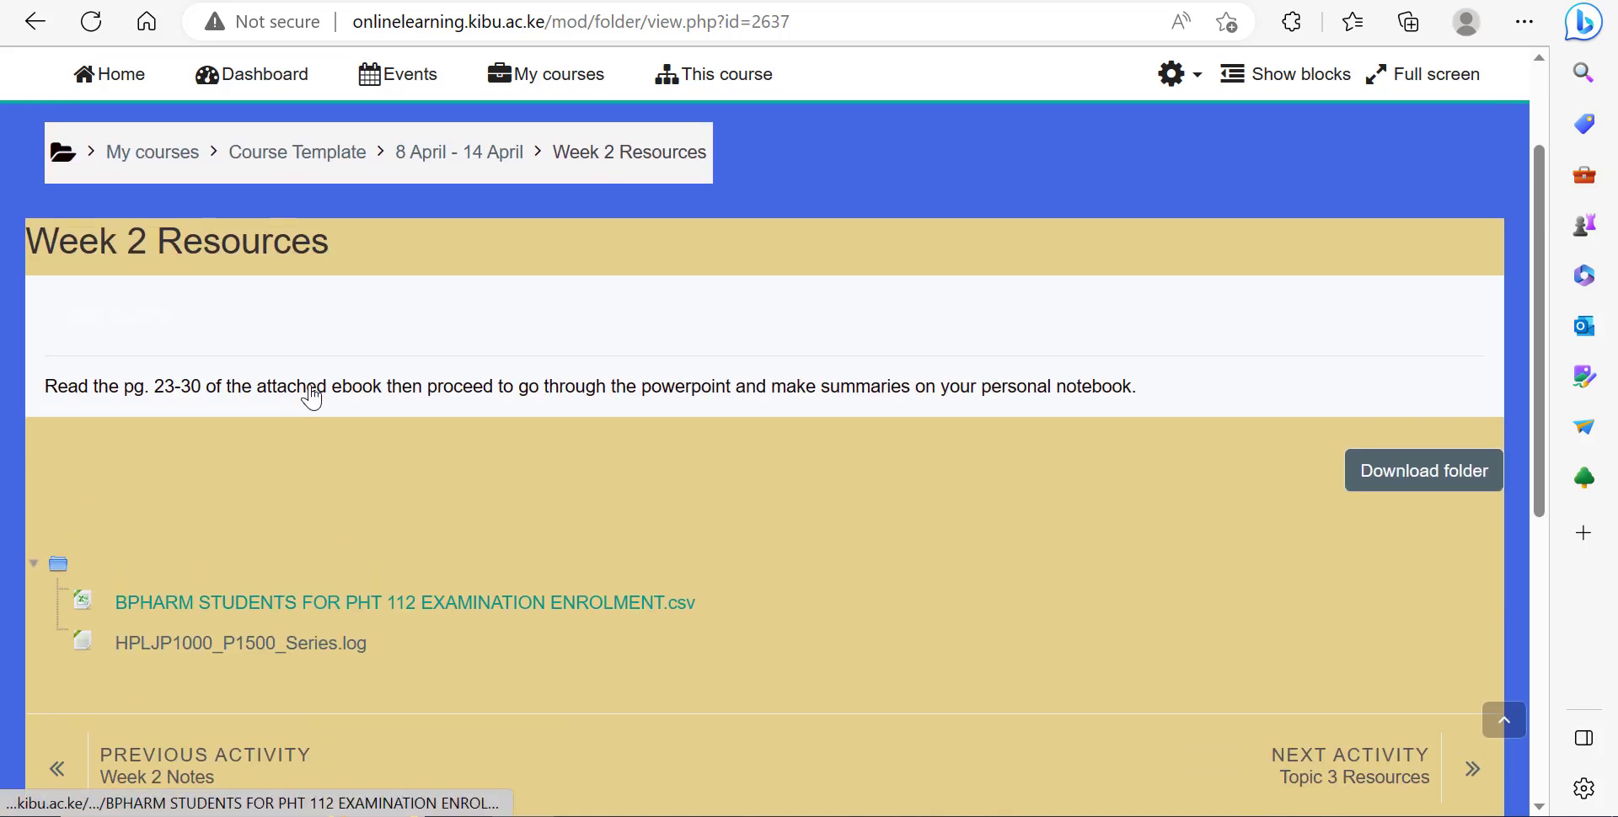
{"action": "left_click", "coordinate": [471, 168]}
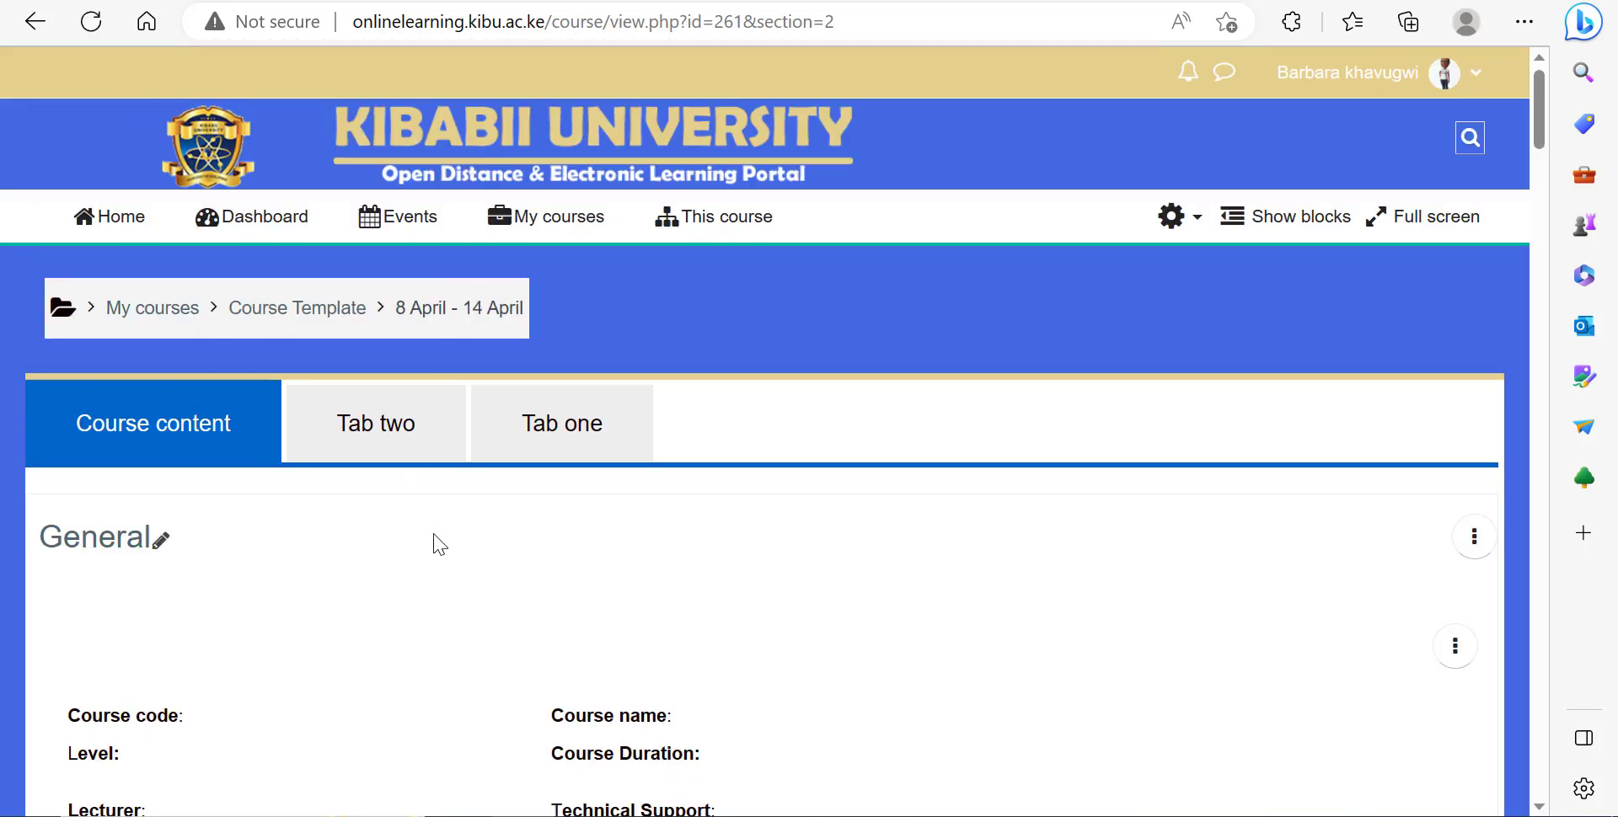
{"action": "scroll", "coordinate": [438, 544], "scroll_direction": "down", "scroll_amount": 9}
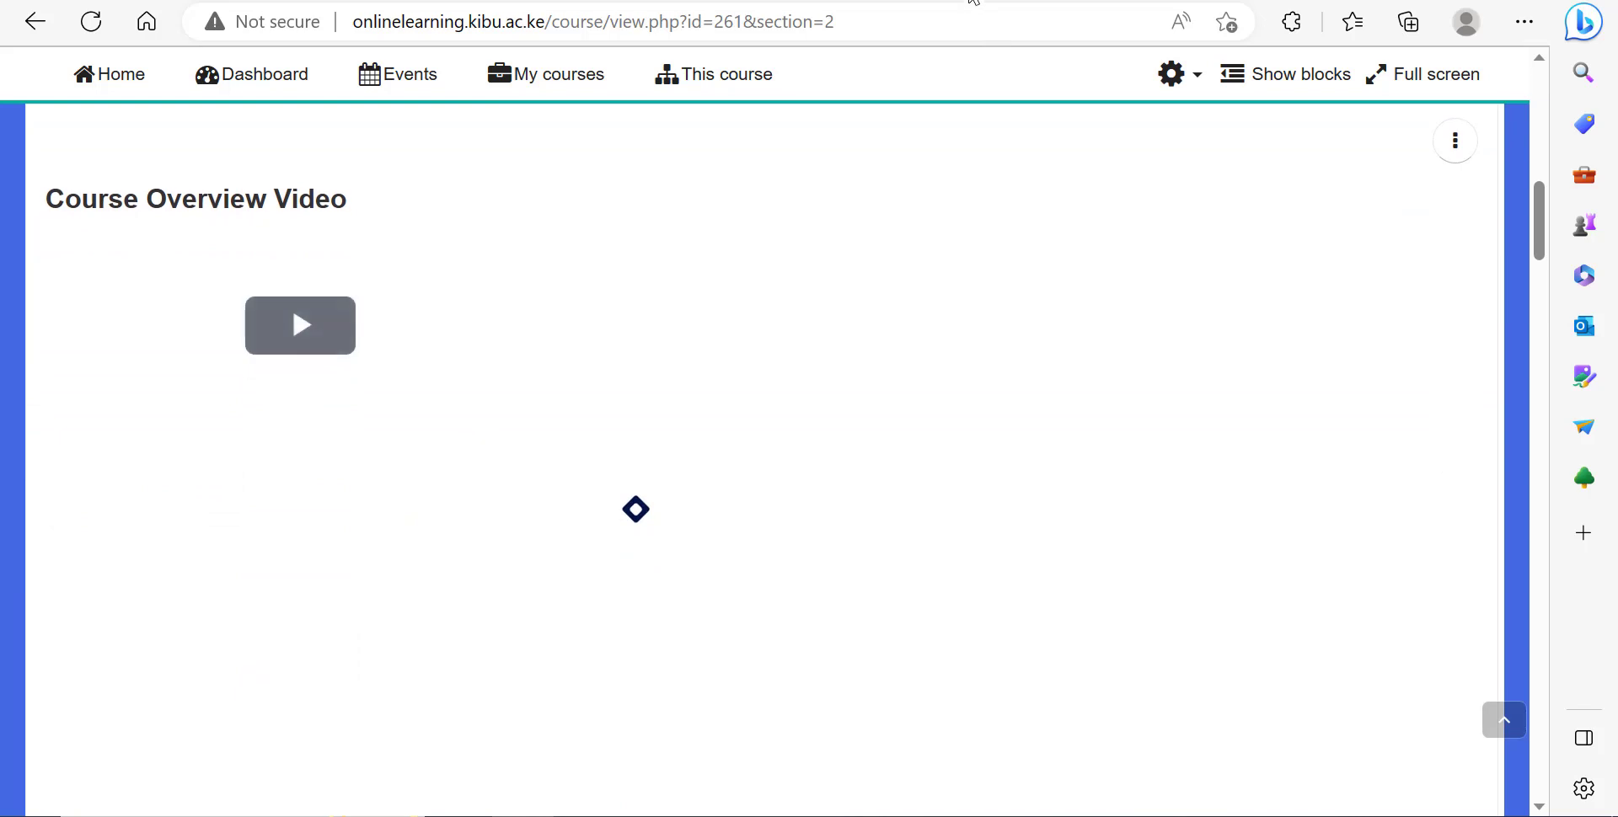
Search the web for networking academy in a new browser tab and open the Packet Tracer page of Cisco Networking Academy.
{"action": "key", "text": "ctrl+t"}
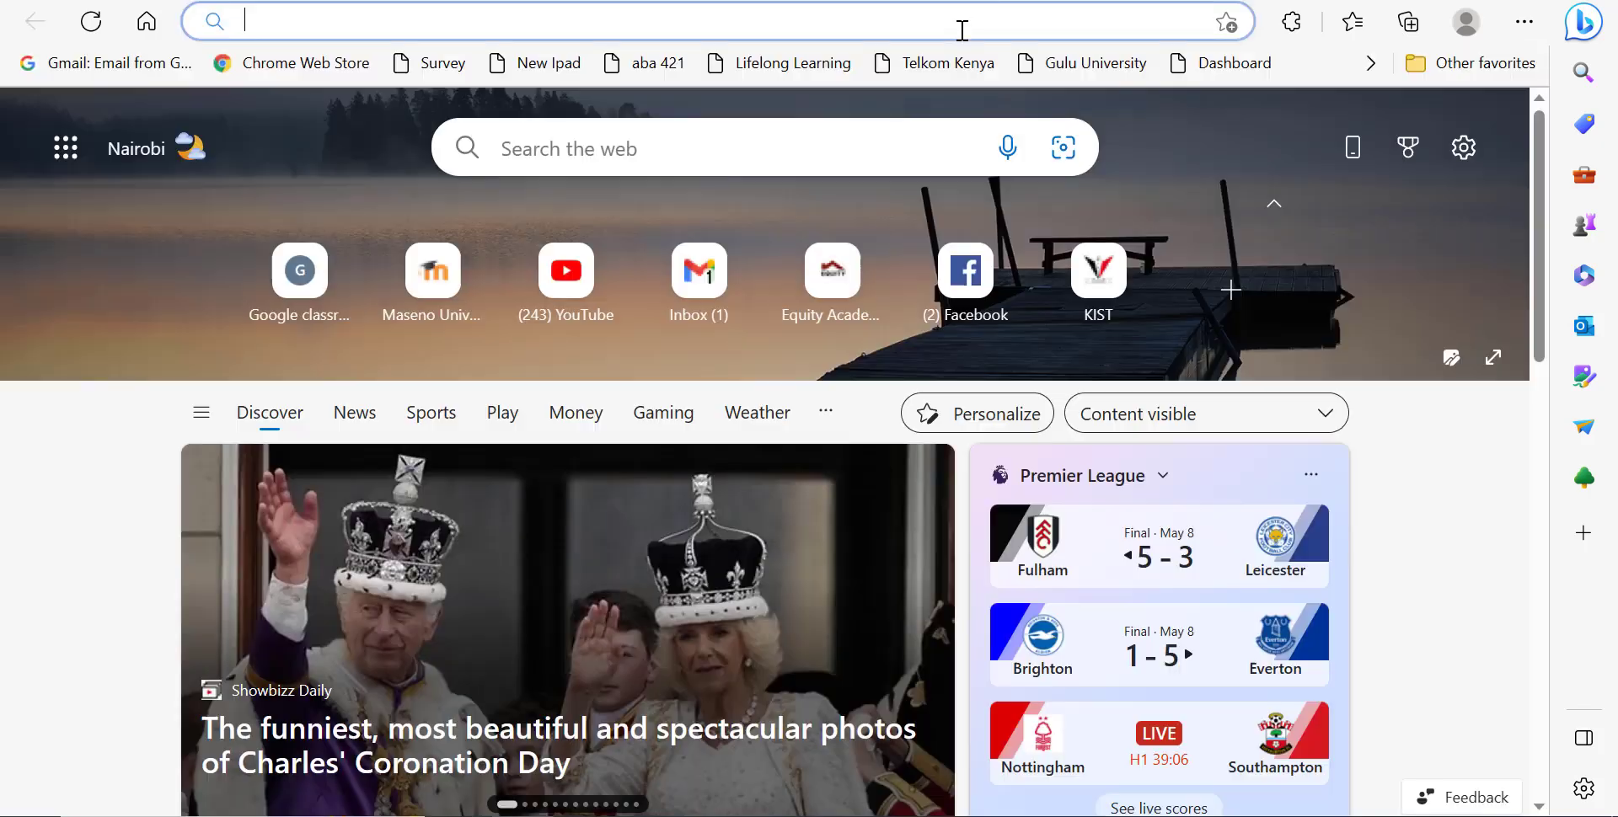
{"action": "left_click", "coordinate": [585, 133]}
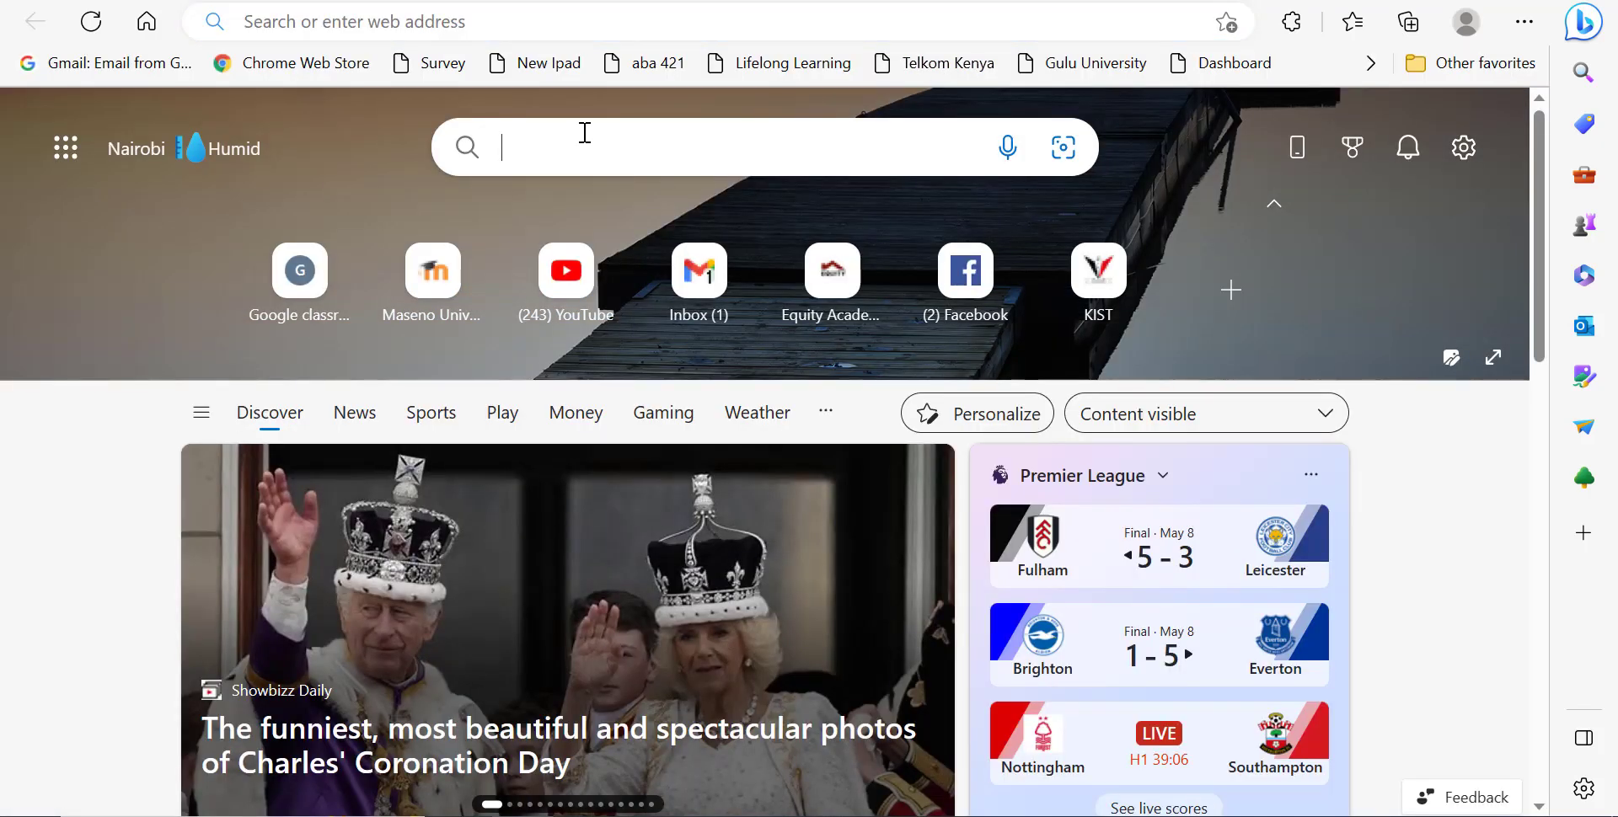
{"action": "type", "text": "networking"}
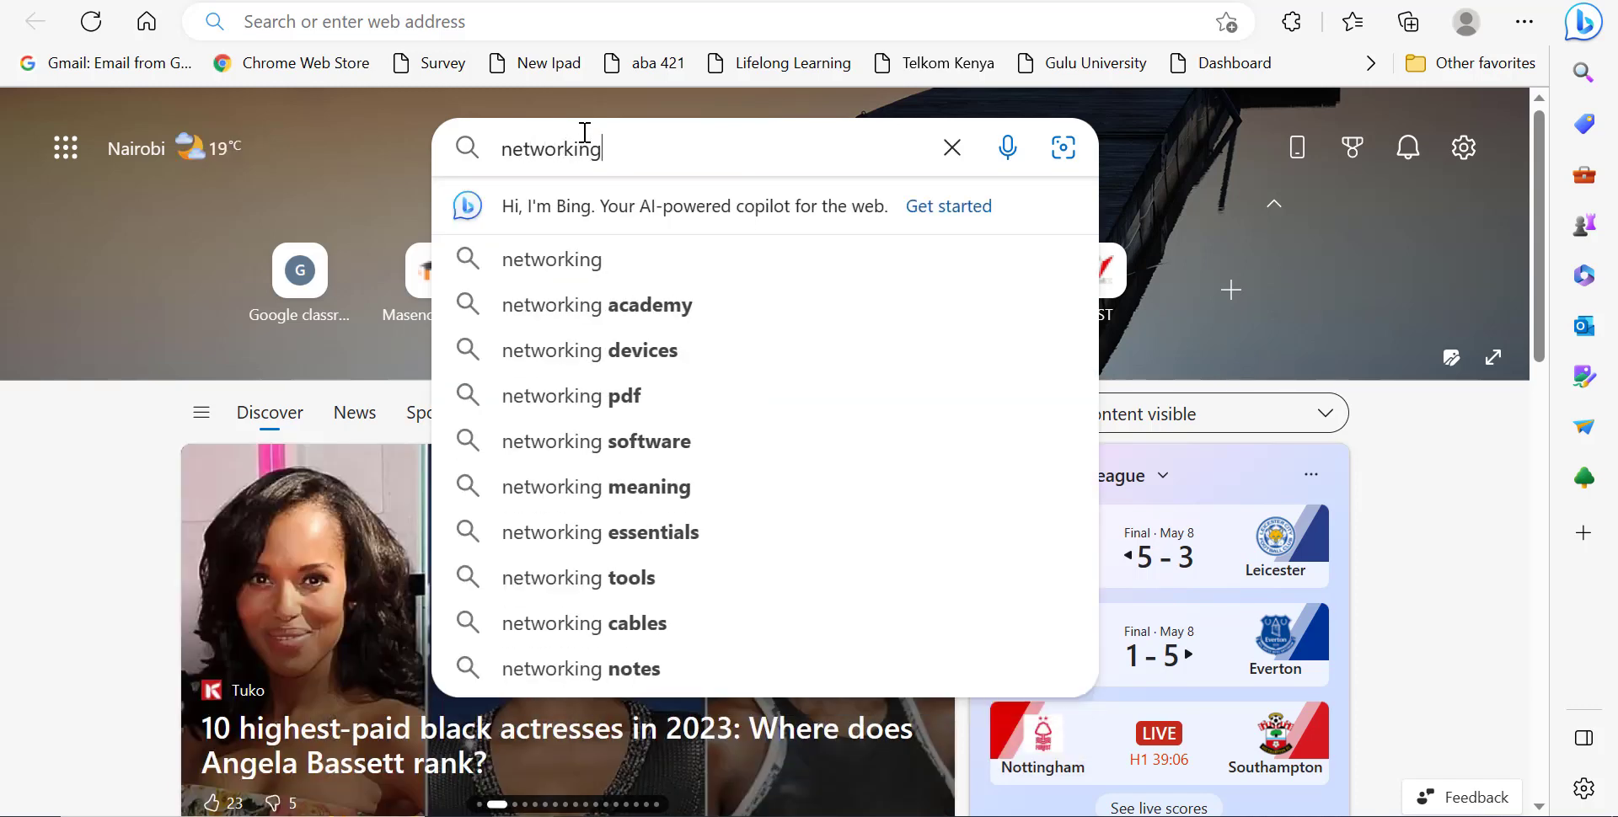
{"action": "left_click", "coordinate": [580, 302]}
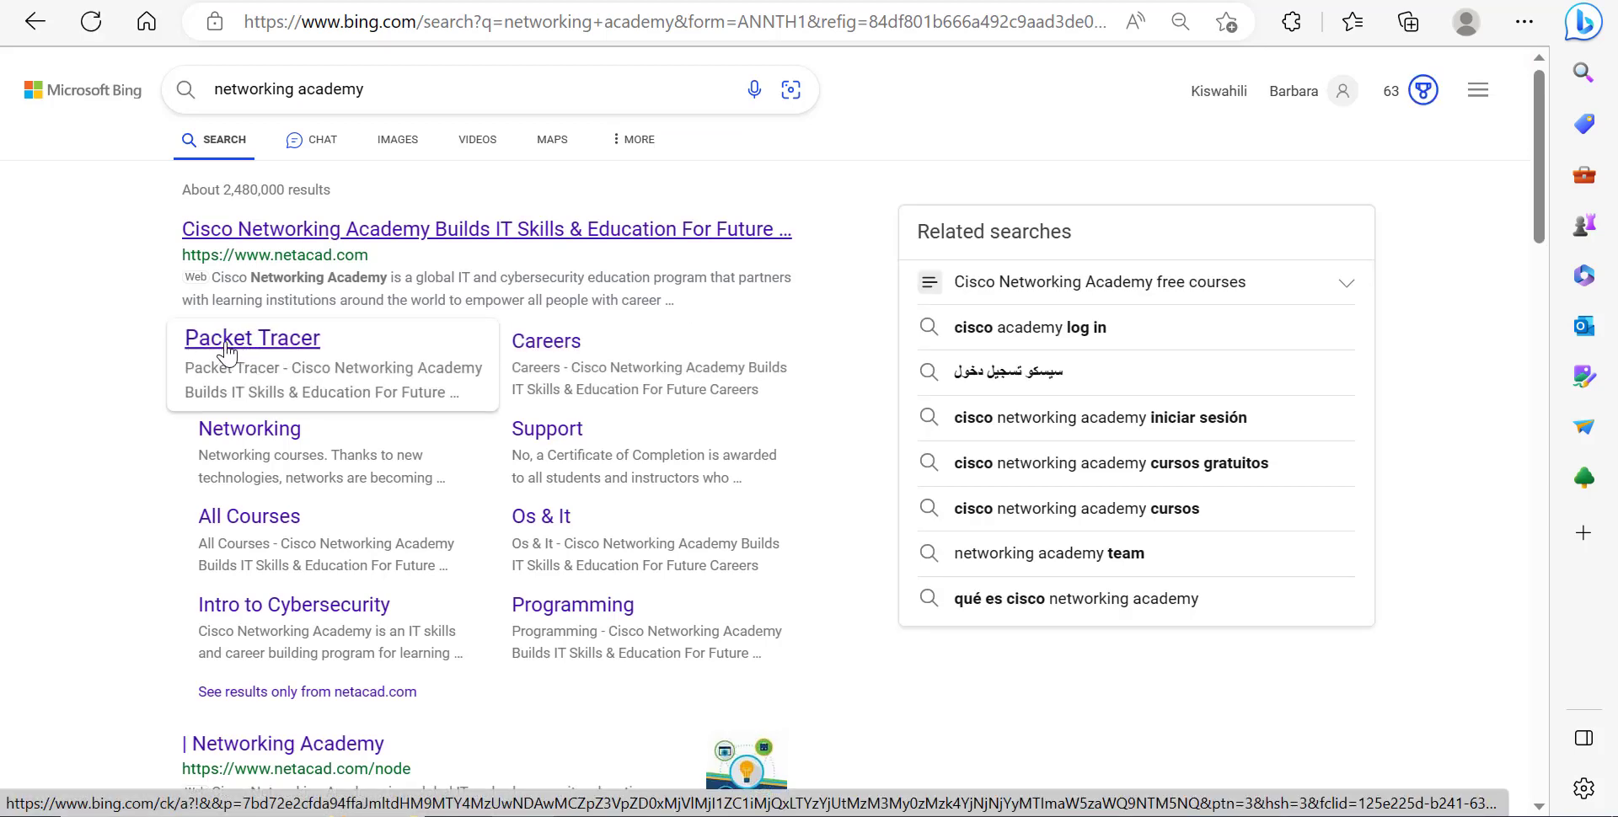
{"action": "left_click", "coordinate": [278, 342]}
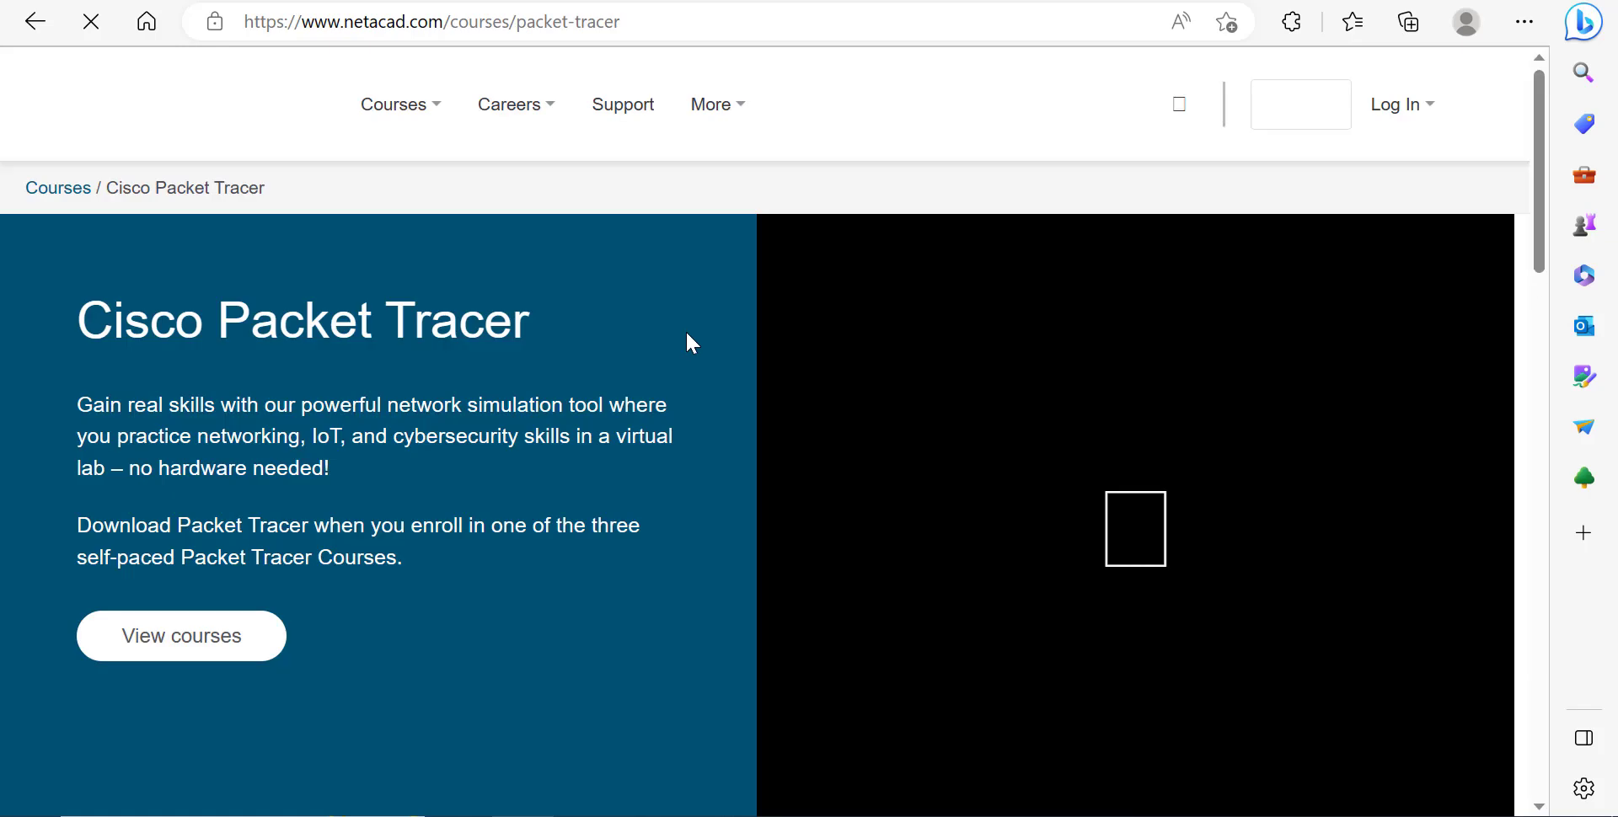
Look over the Cisco Packet Tracer page and copy its full web address.
{"action": "scroll", "coordinate": [406, 371], "scroll_direction": "down", "scroll_amount": 5}
{"action": "scroll", "coordinate": [423, 368], "scroll_direction": "down", "scroll_amount": 2}
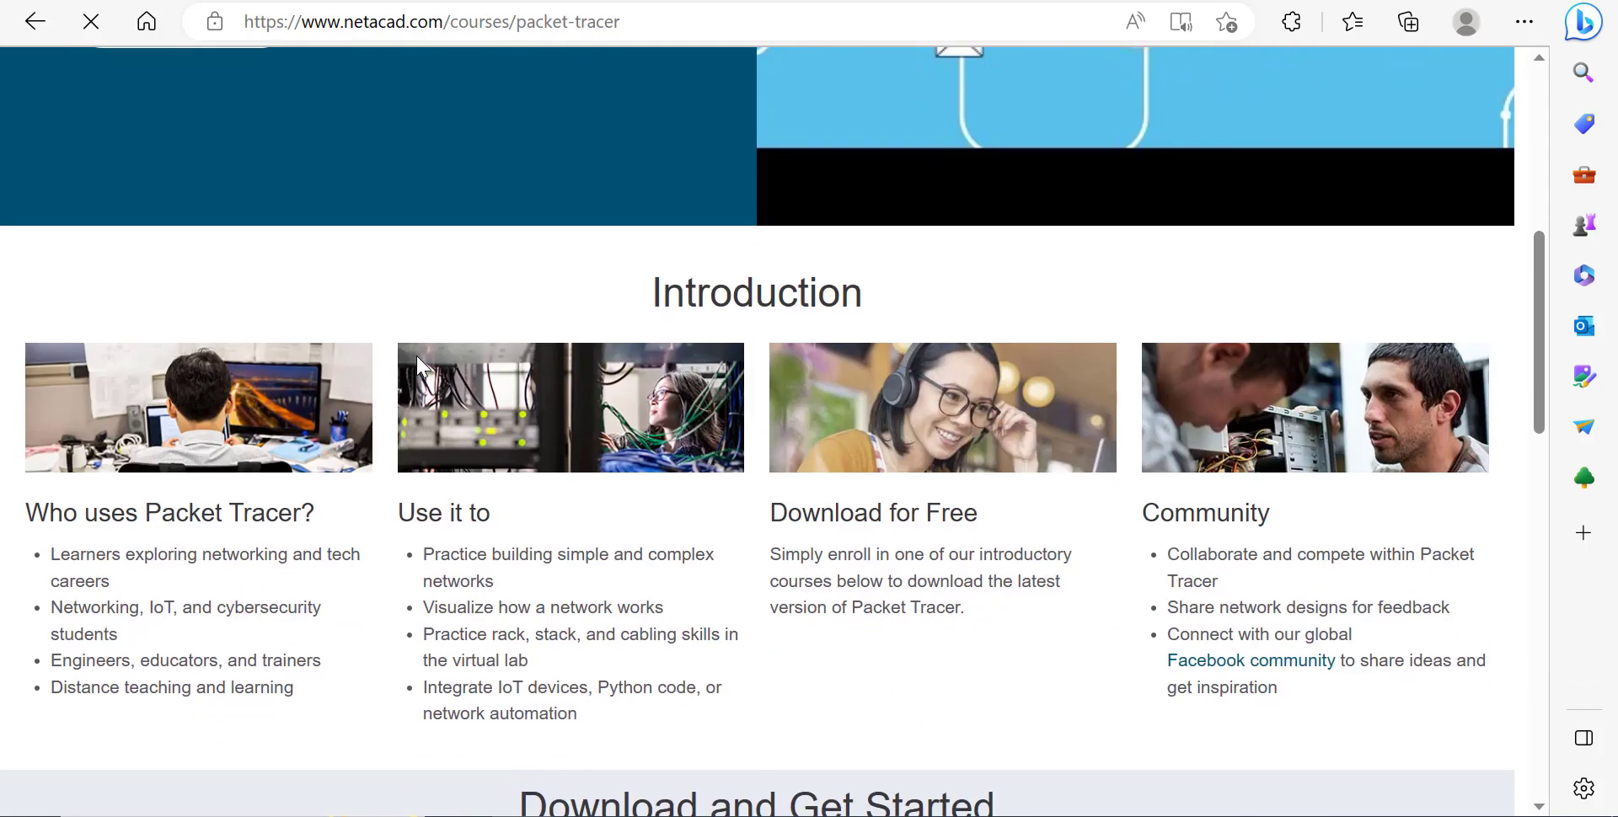
{"action": "scroll", "coordinate": [419, 364], "scroll_direction": "up", "scroll_amount": 7}
{"action": "left_click", "coordinate": [734, 19]}
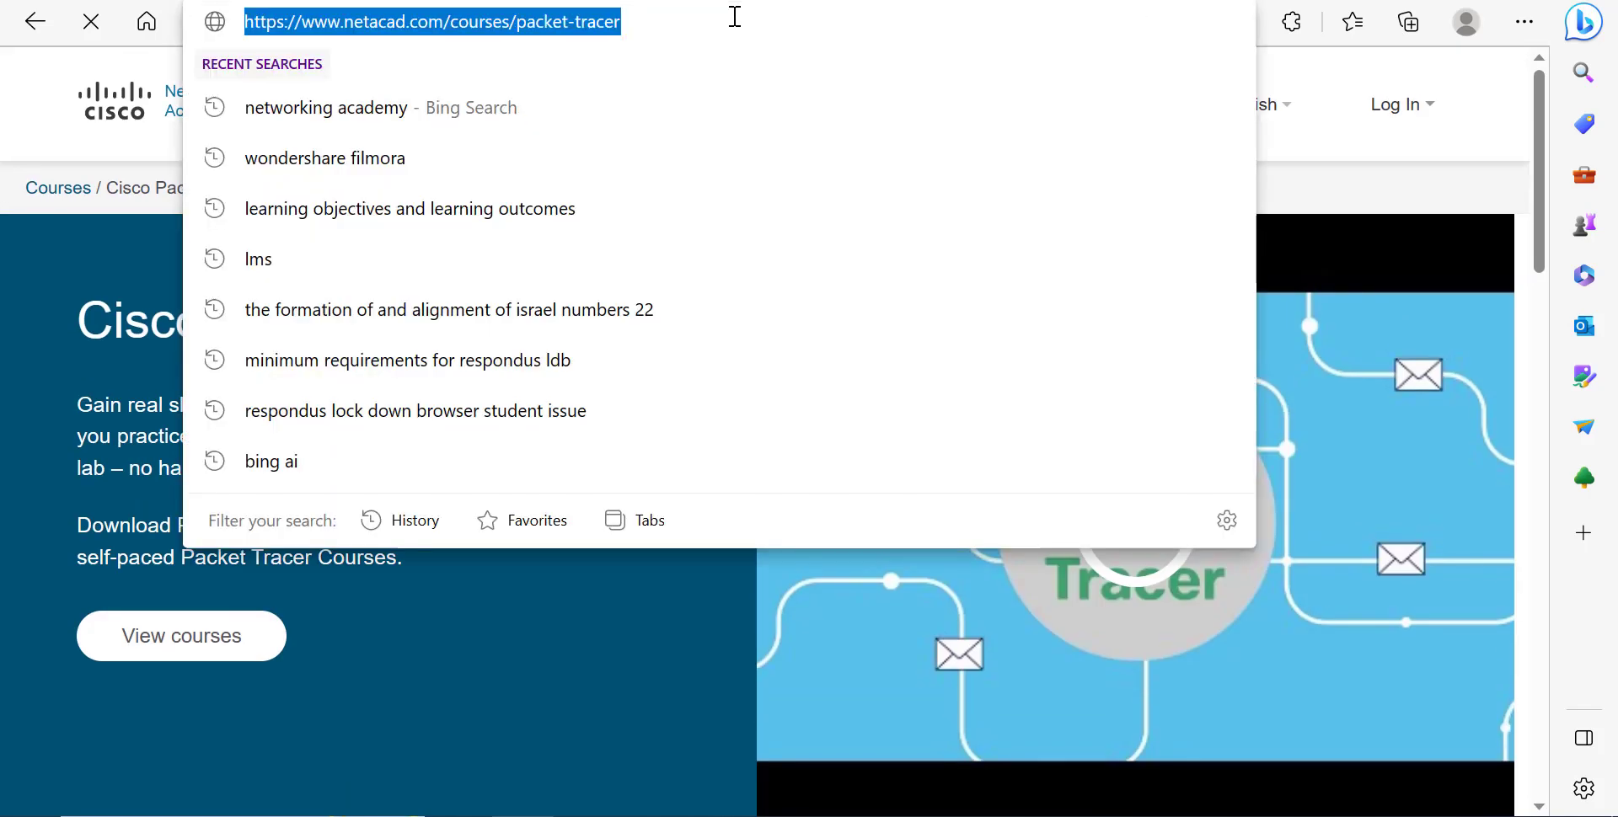
{"action": "left_click", "coordinate": [92, 27]}
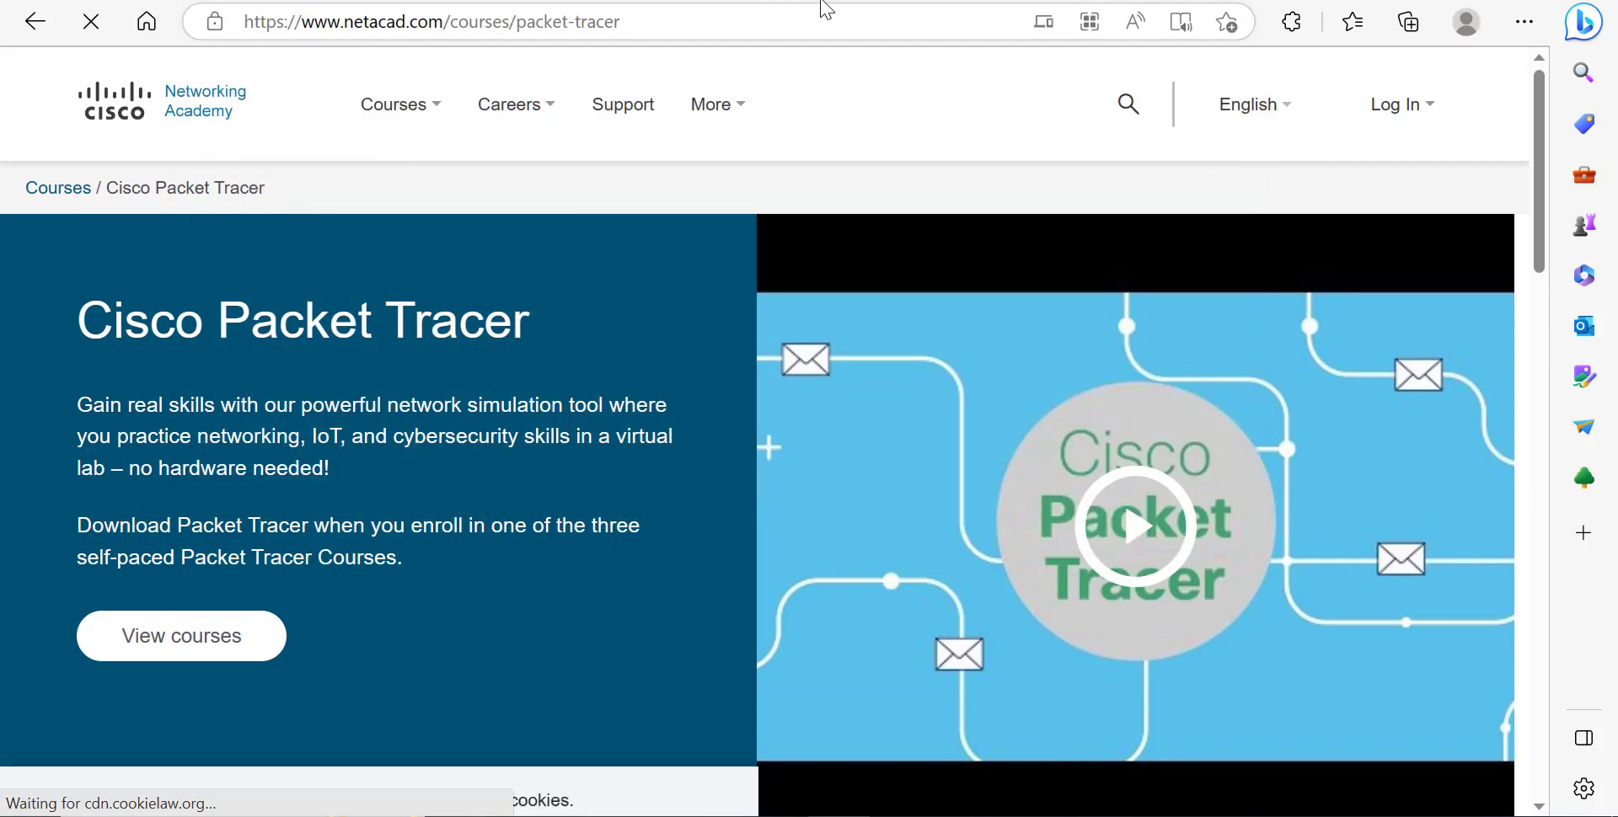
{"action": "left_click", "coordinate": [452, 21]}
{"action": "left_click", "coordinate": [454, 26]}
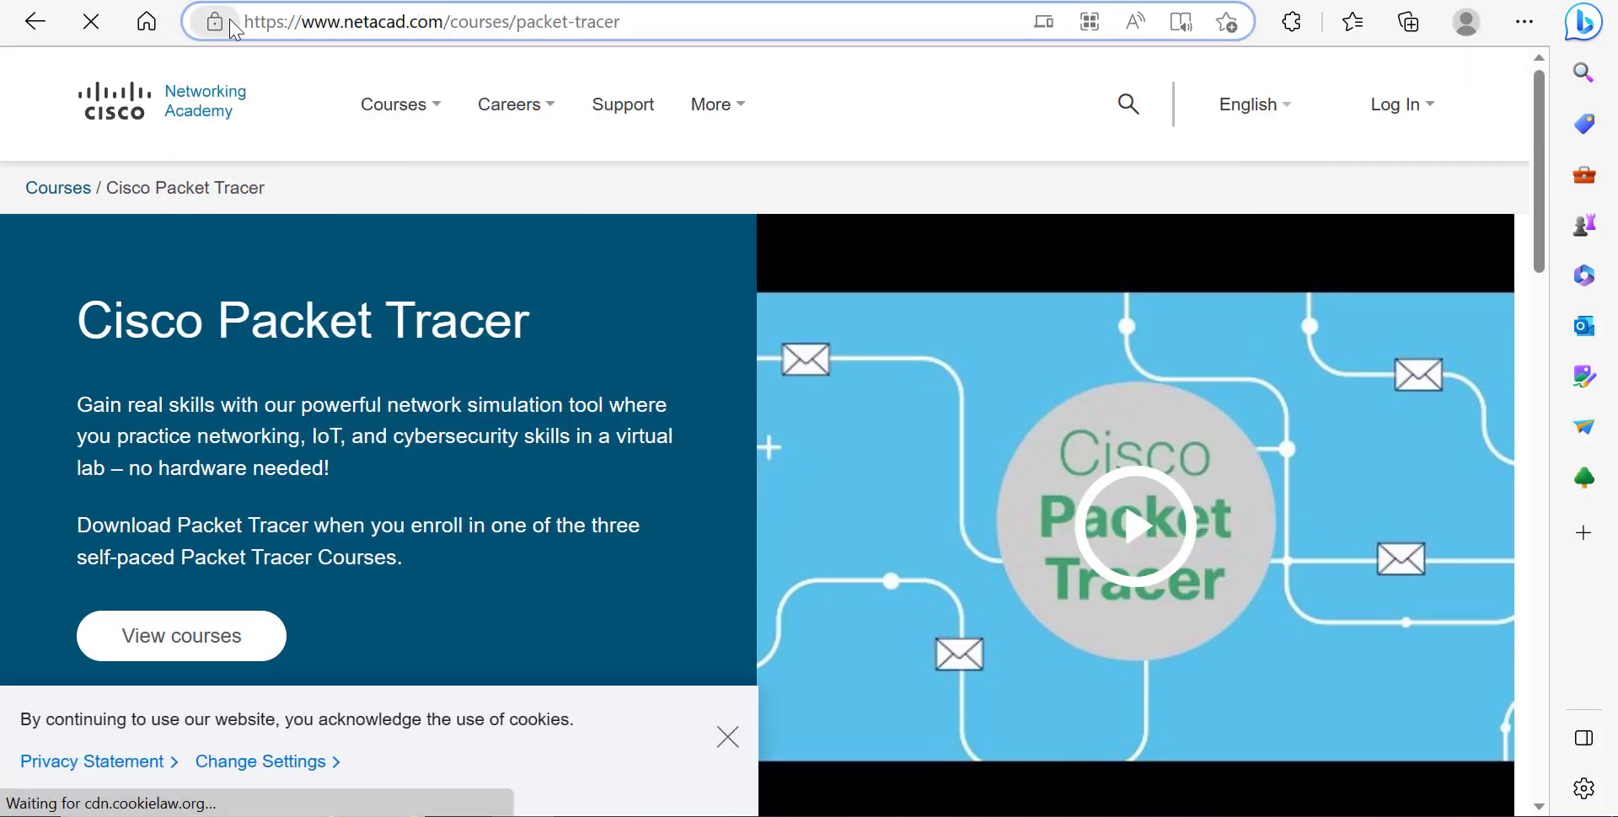
{"action": "left_click_drag", "start_coordinate": [269, 19], "coordinate": [641, 21]}
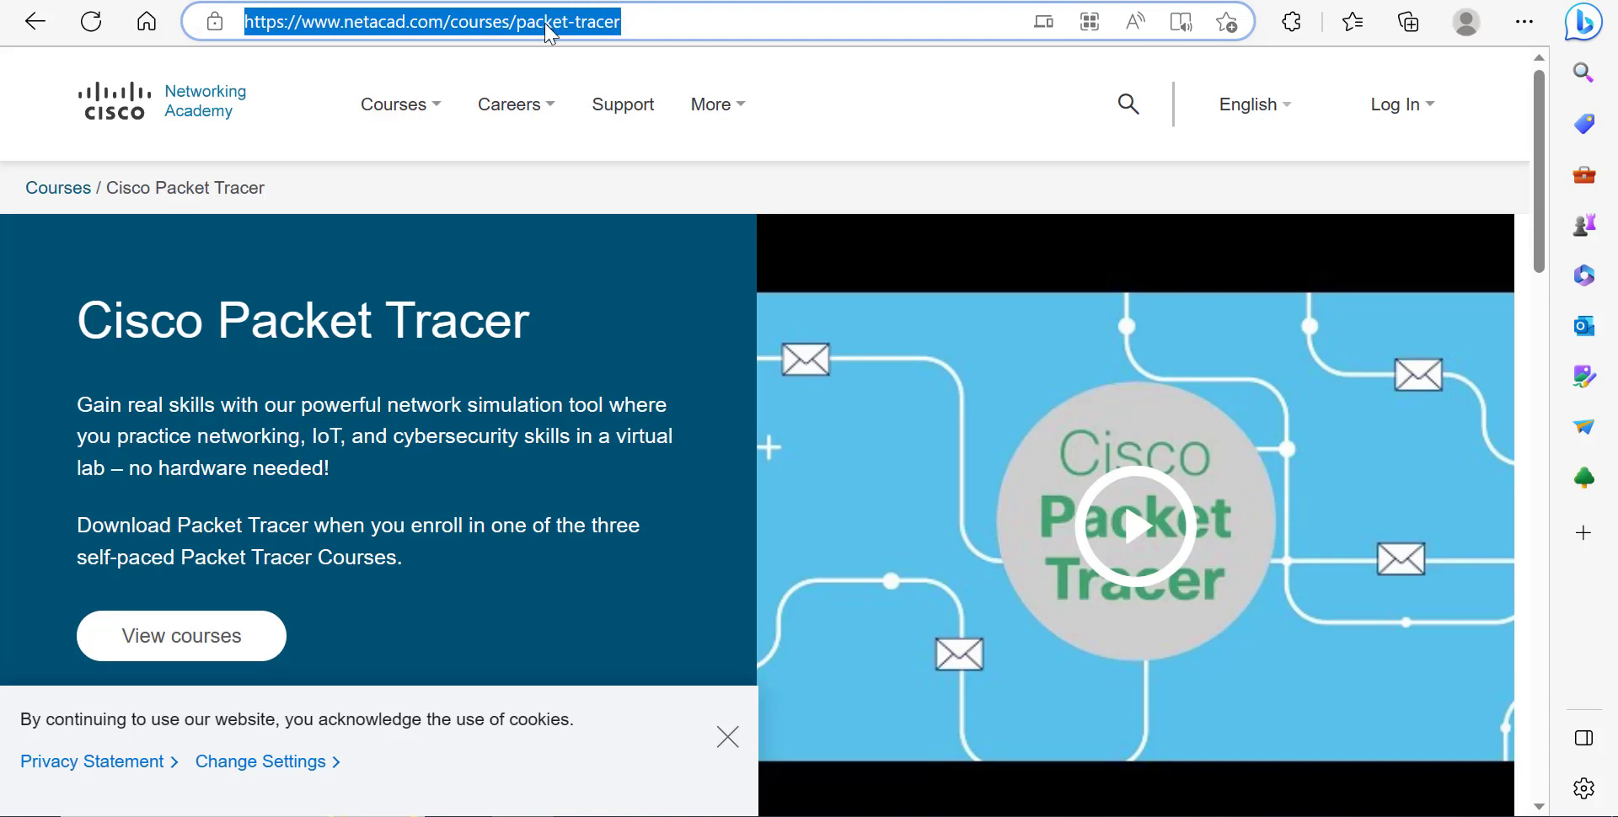
{"action": "right_click", "coordinate": [547, 22]}
{"action": "left_click", "coordinate": [620, 253]}
Return to the Moodle course and go from the 8 April - 14 April section to the 15 April - 21 April section.
{"action": "key", "text": "ctrl+Tab"}
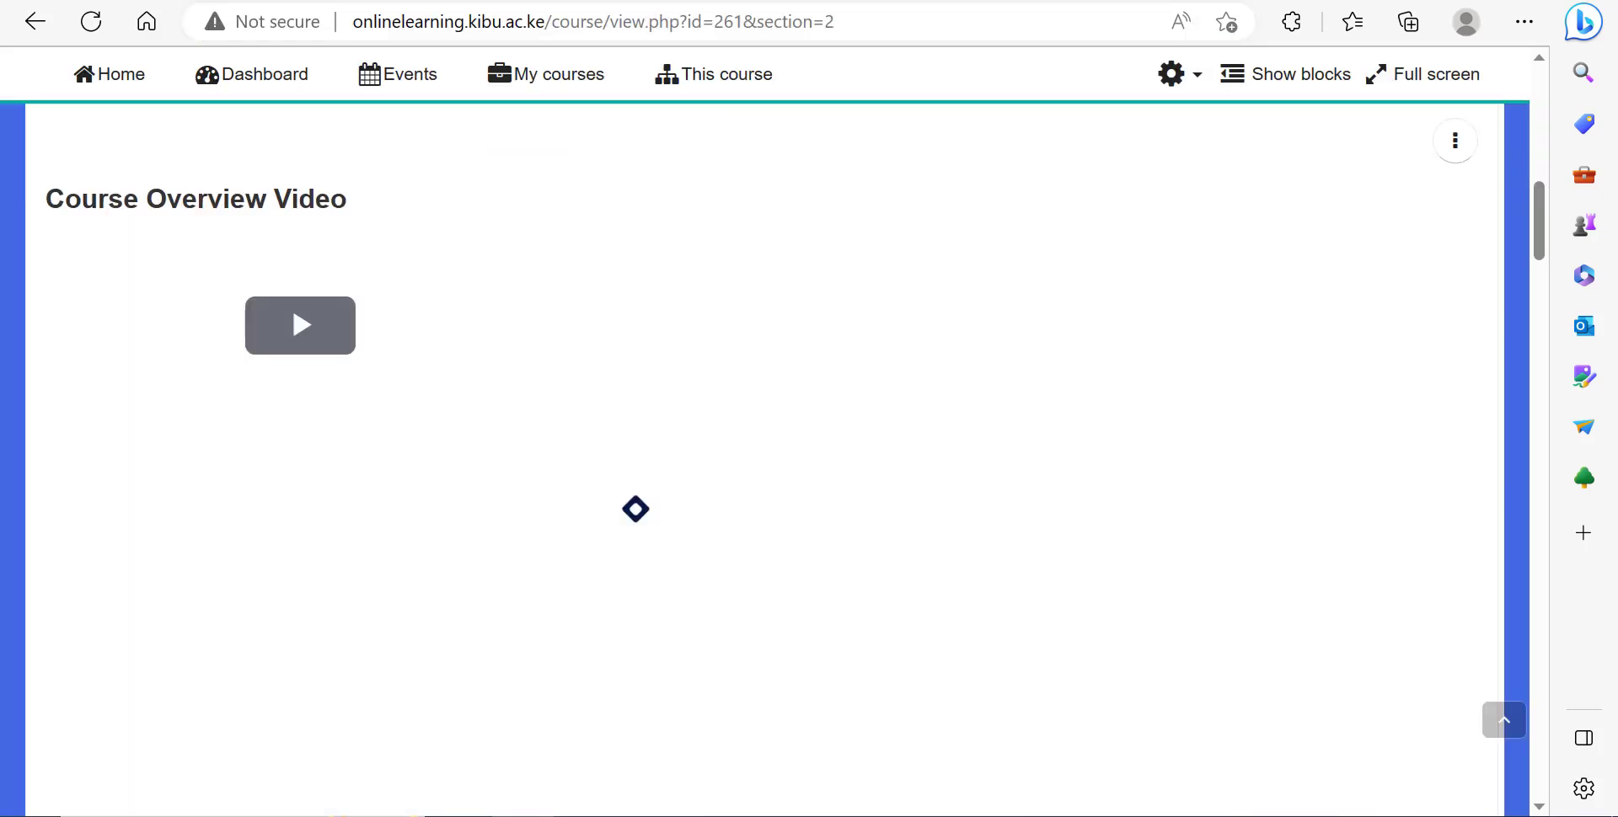
{"action": "key", "text": "ctrl+Tab"}
{"action": "key", "text": "ctrl+shift+Tab"}
{"action": "scroll", "coordinate": [512, 277], "scroll_direction": "down", "scroll_amount": 4}
{"action": "scroll", "coordinate": [515, 273], "scroll_direction": "down", "scroll_amount": 7}
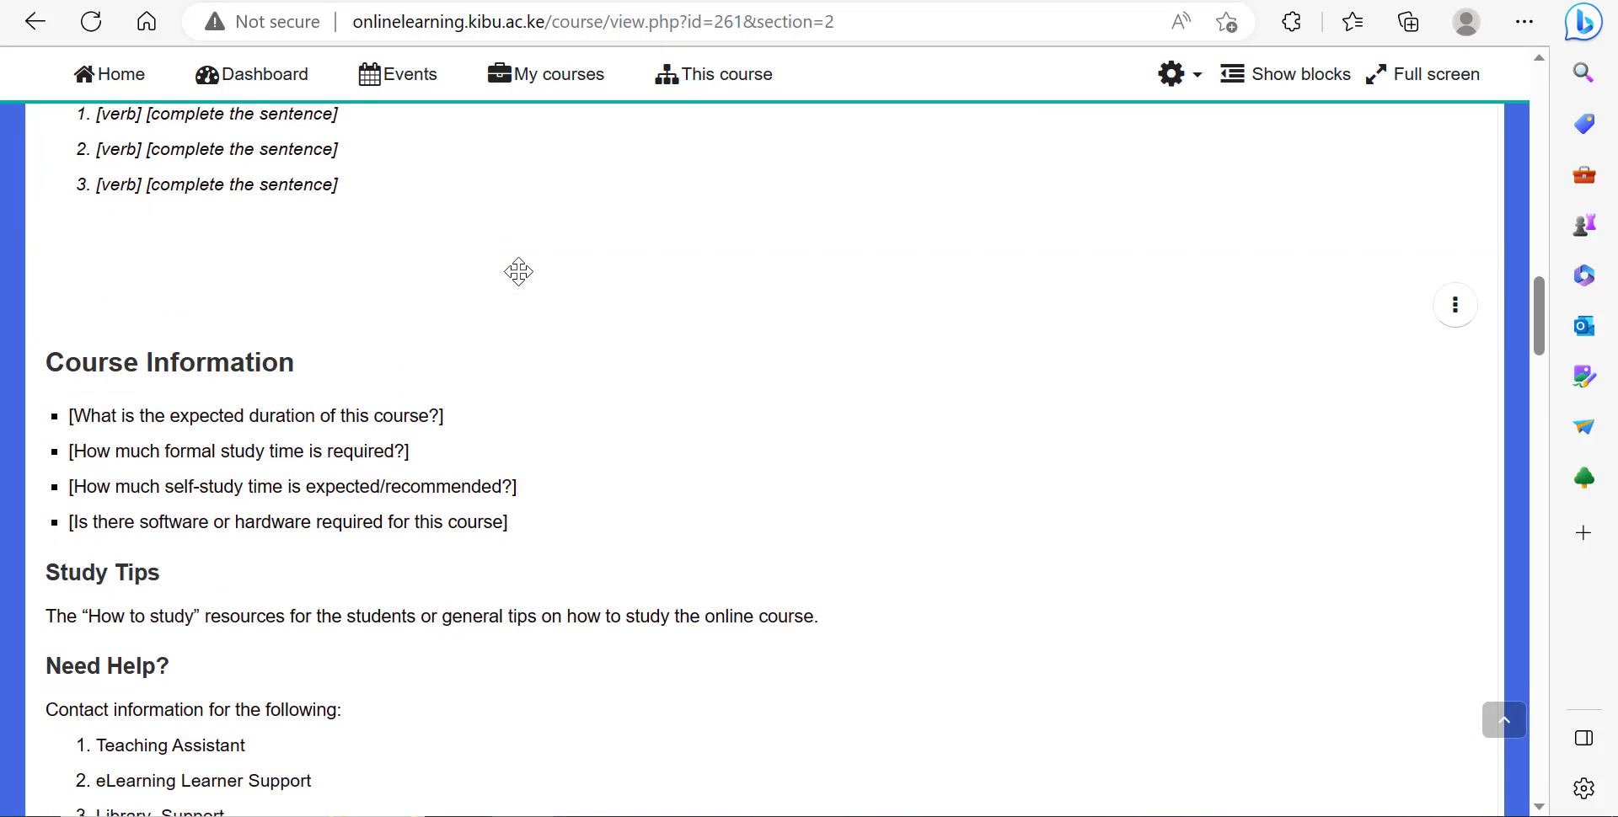
{"action": "scroll", "coordinate": [519, 271], "scroll_direction": "down", "scroll_amount": 10}
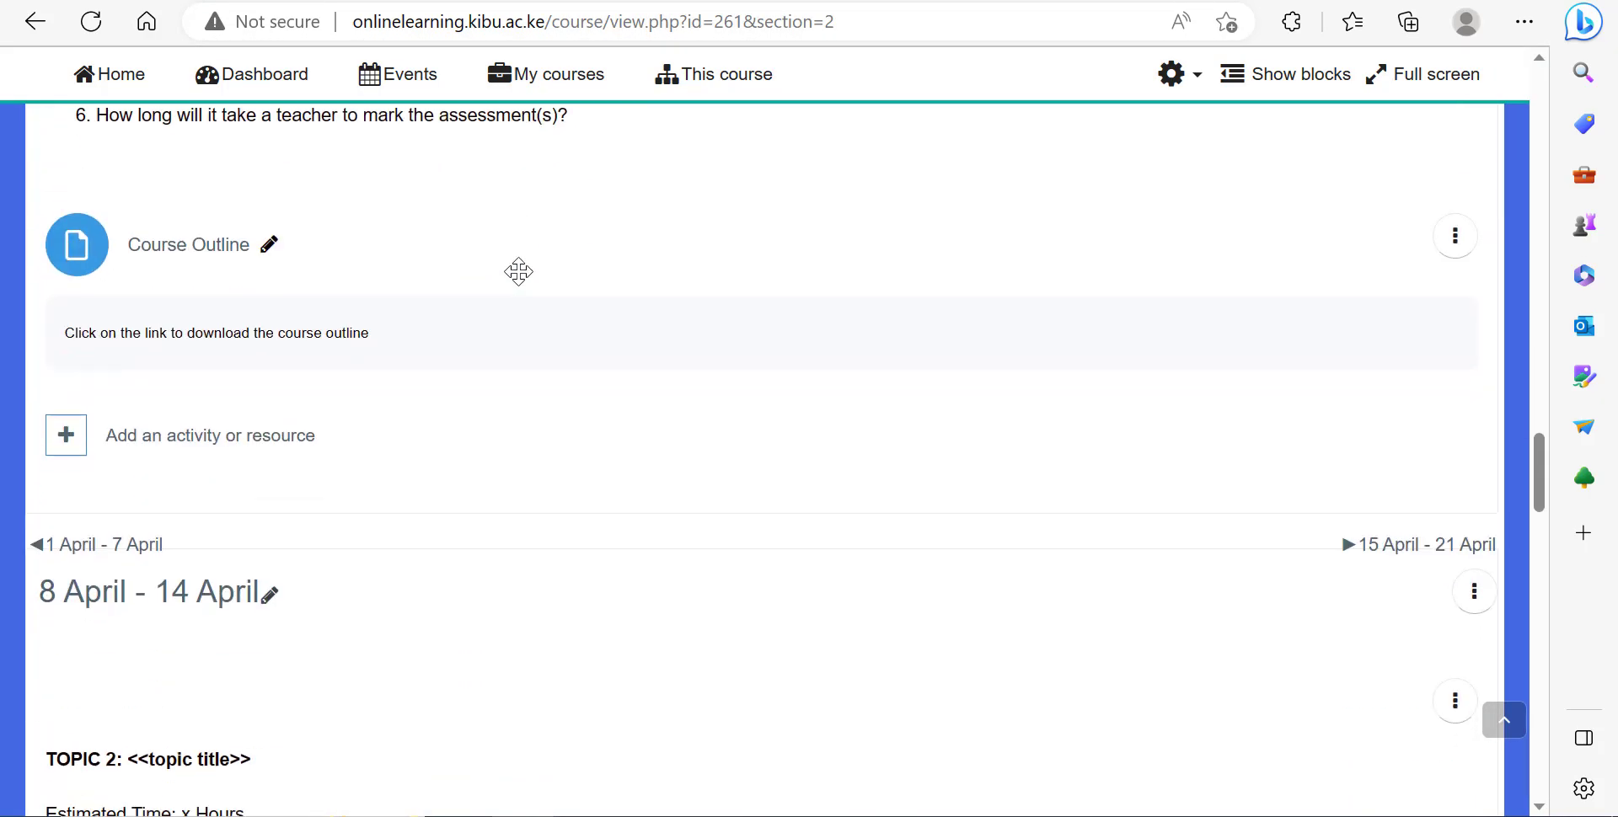
{"action": "scroll", "coordinate": [520, 268], "scroll_direction": "down", "scroll_amount": 8}
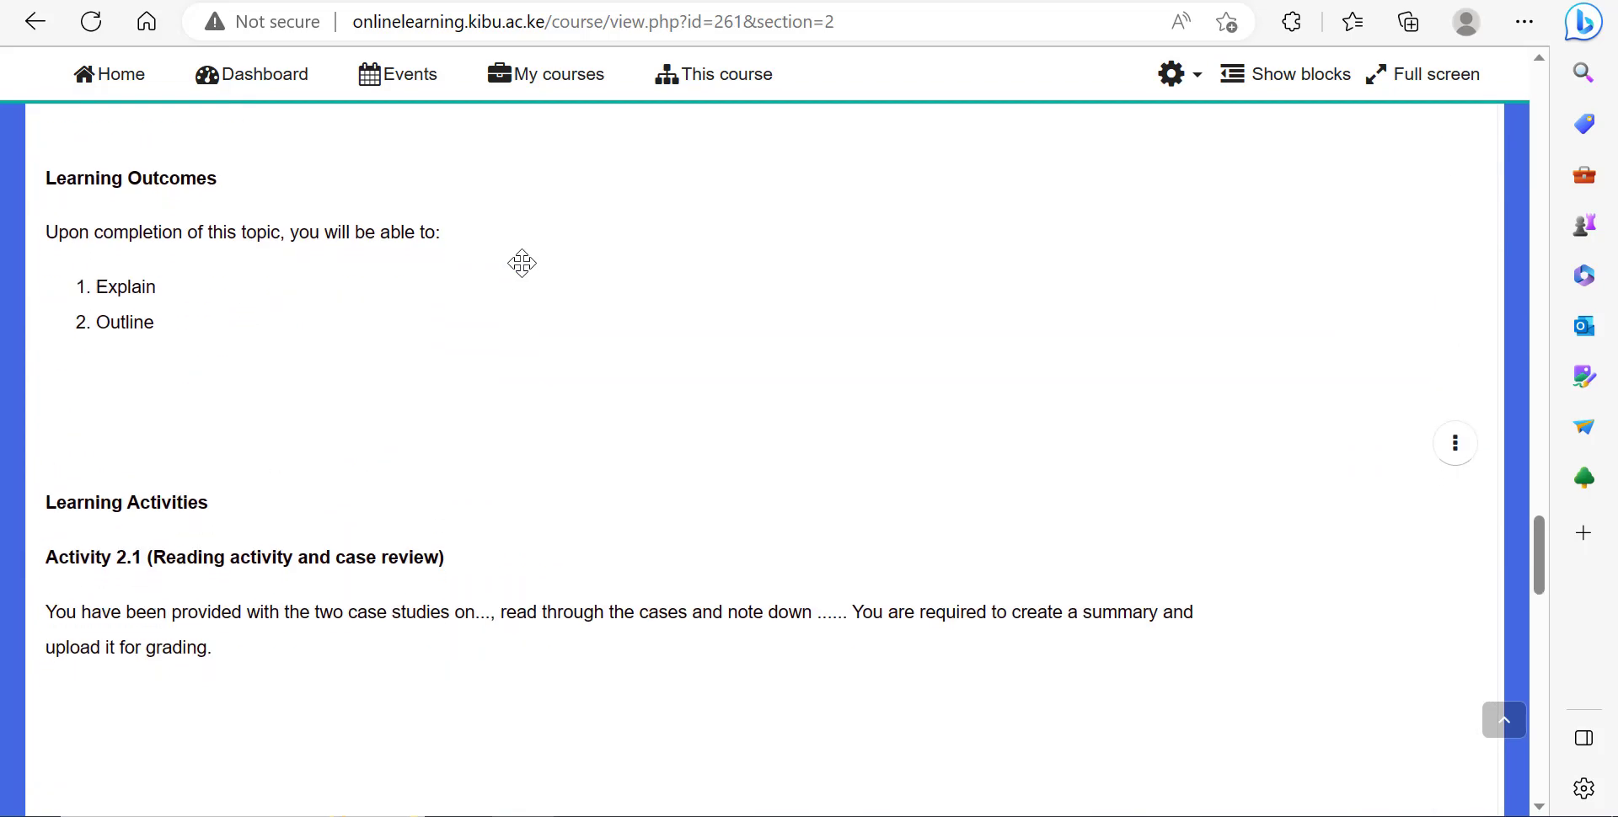
{"action": "scroll", "coordinate": [522, 263], "scroll_direction": "down", "scroll_amount": 10}
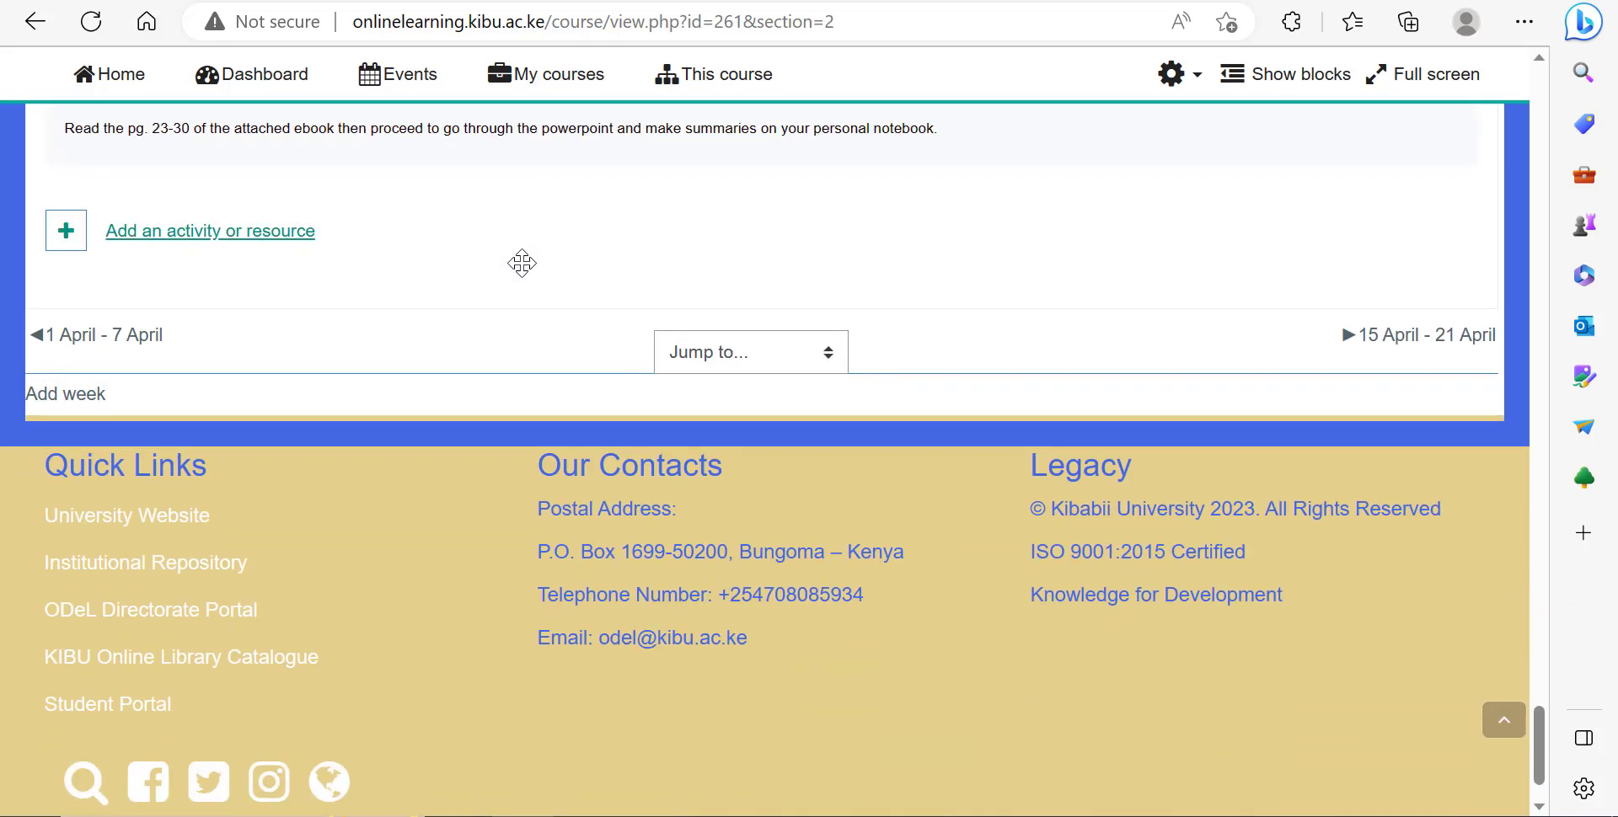
{"action": "left_click", "coordinate": [1361, 334]}
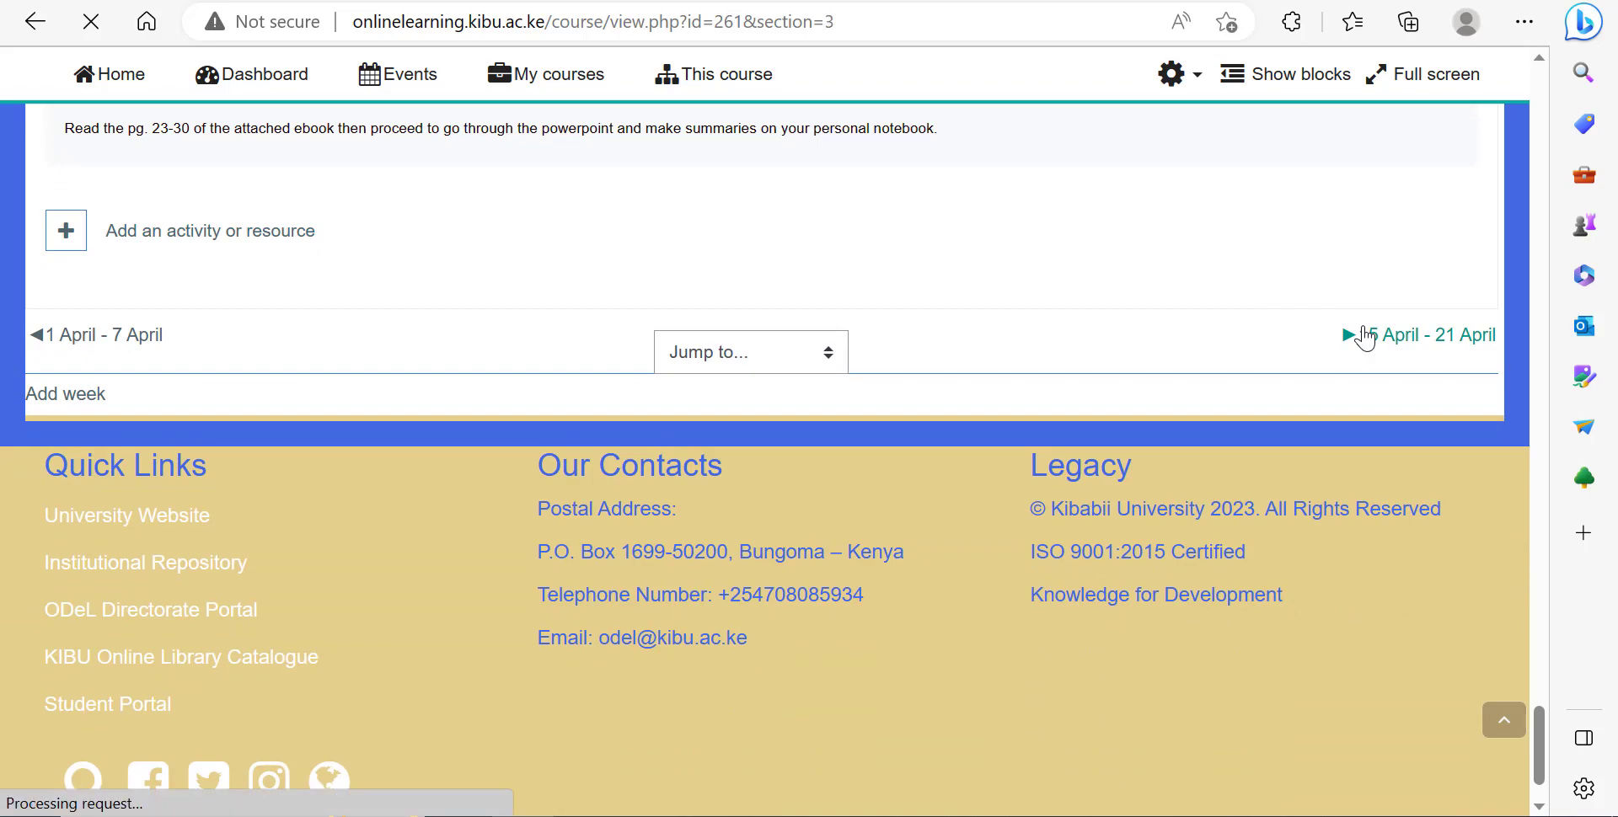
Start adding a URL resource below Topic 3 Forum in the 15 April - 21 April section.
{"action": "scroll", "coordinate": [524, 539], "scroll_direction": "down", "scroll_amount": 20}
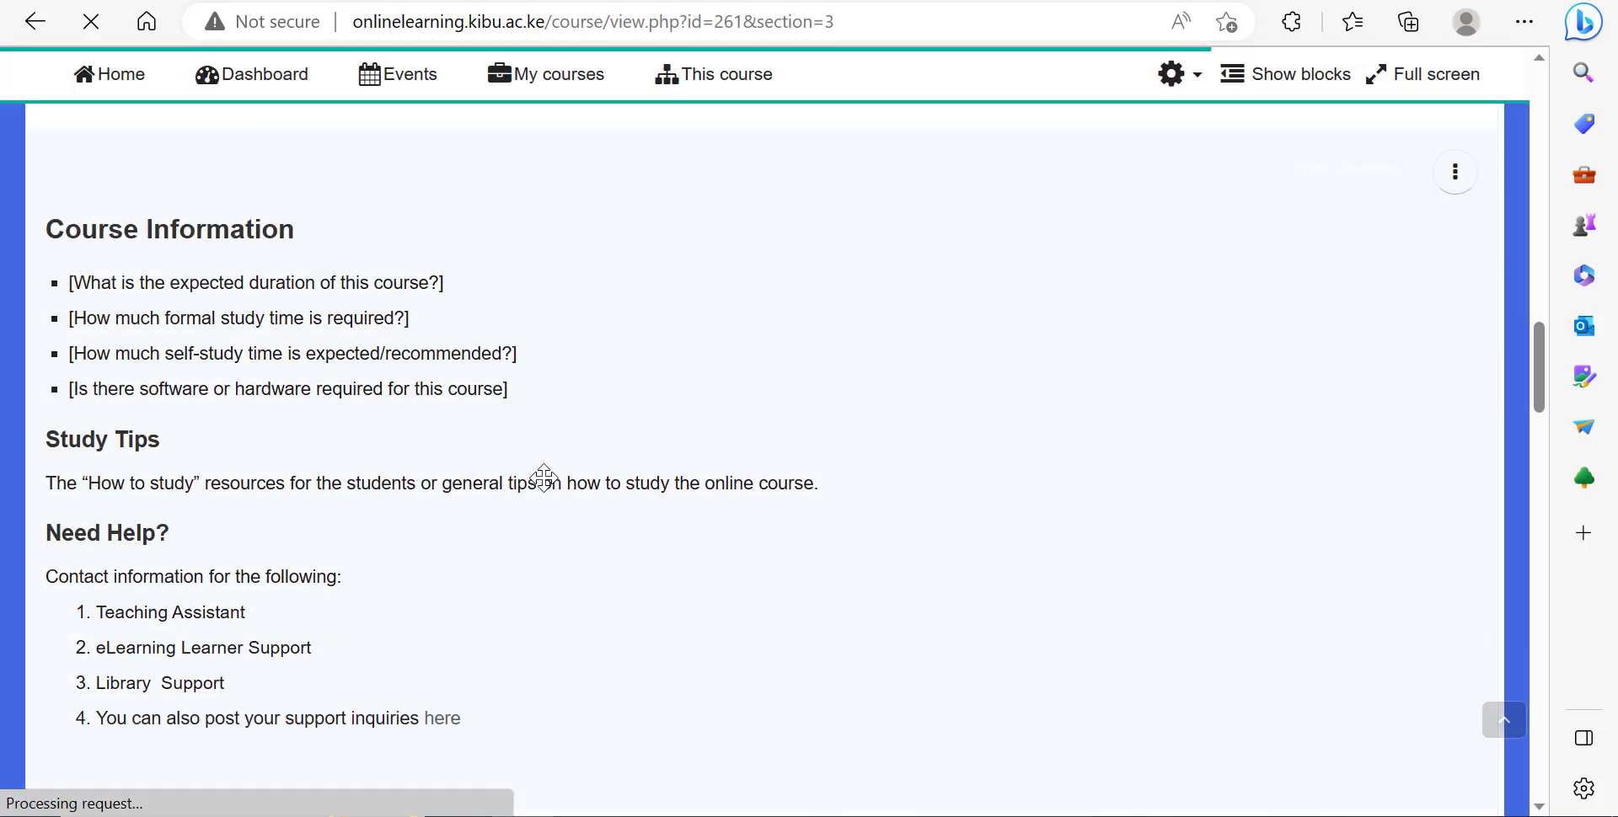
{"action": "scroll", "coordinate": [544, 478], "scroll_direction": "down", "scroll_amount": 15}
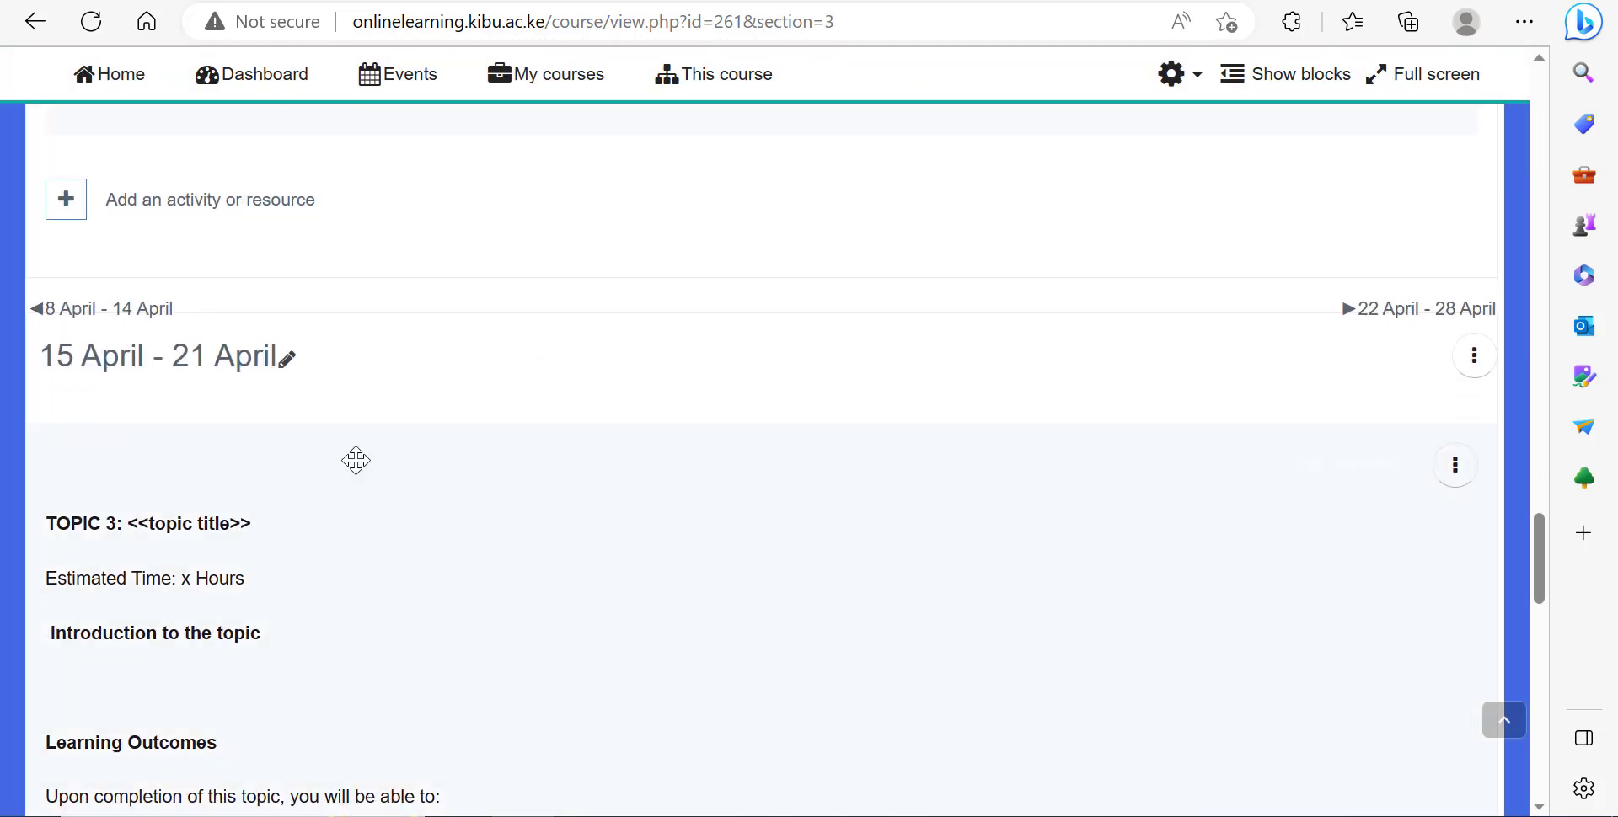
{"action": "scroll", "coordinate": [211, 442], "scroll_direction": "down", "scroll_amount": 10}
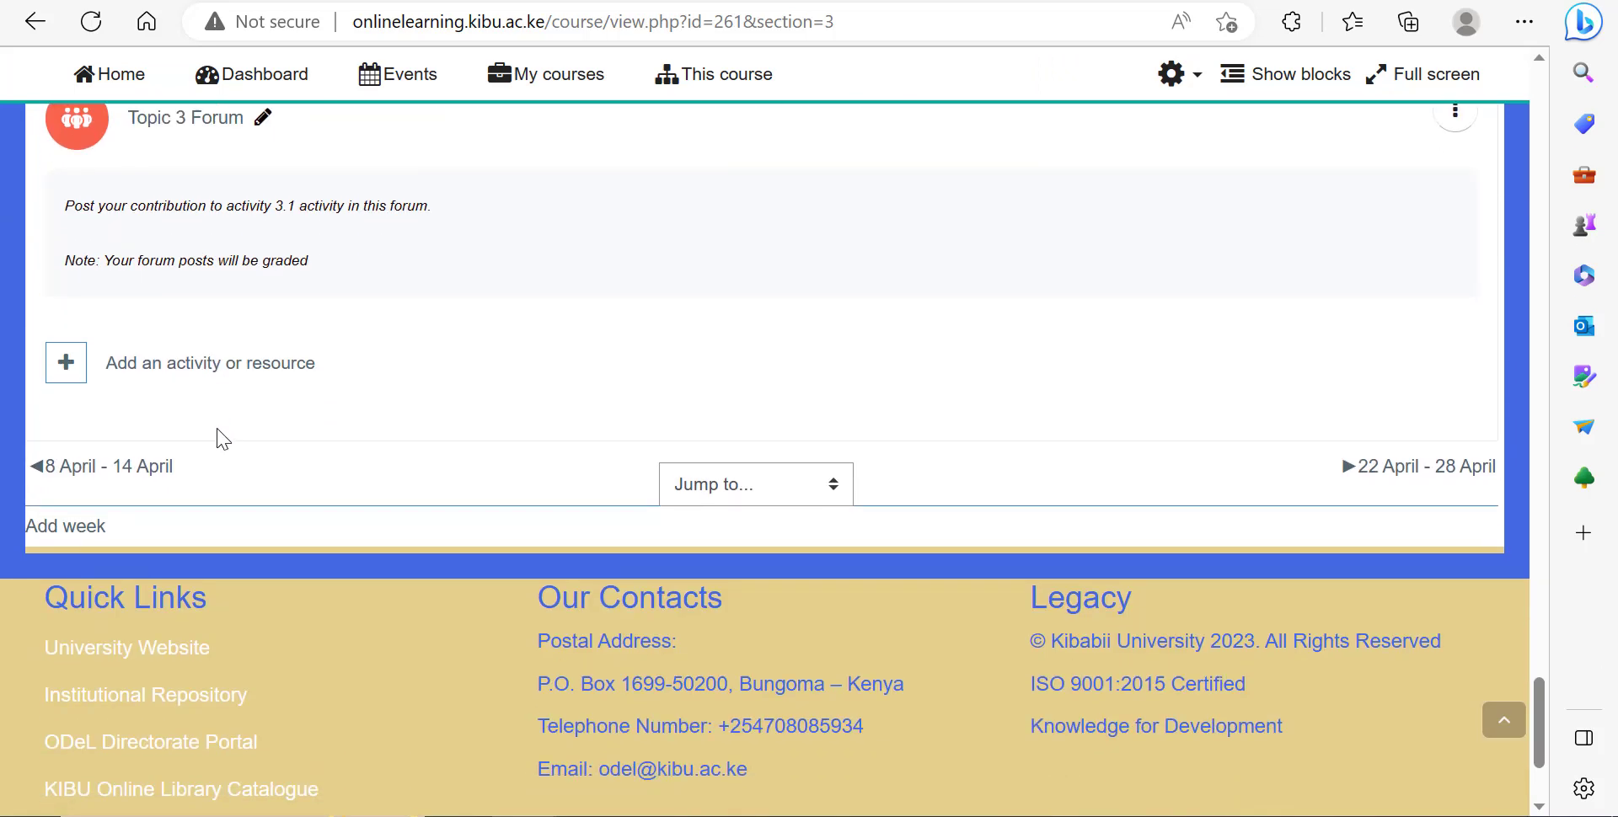
{"action": "scroll", "coordinate": [194, 403], "scroll_direction": "up", "scroll_amount": 2}
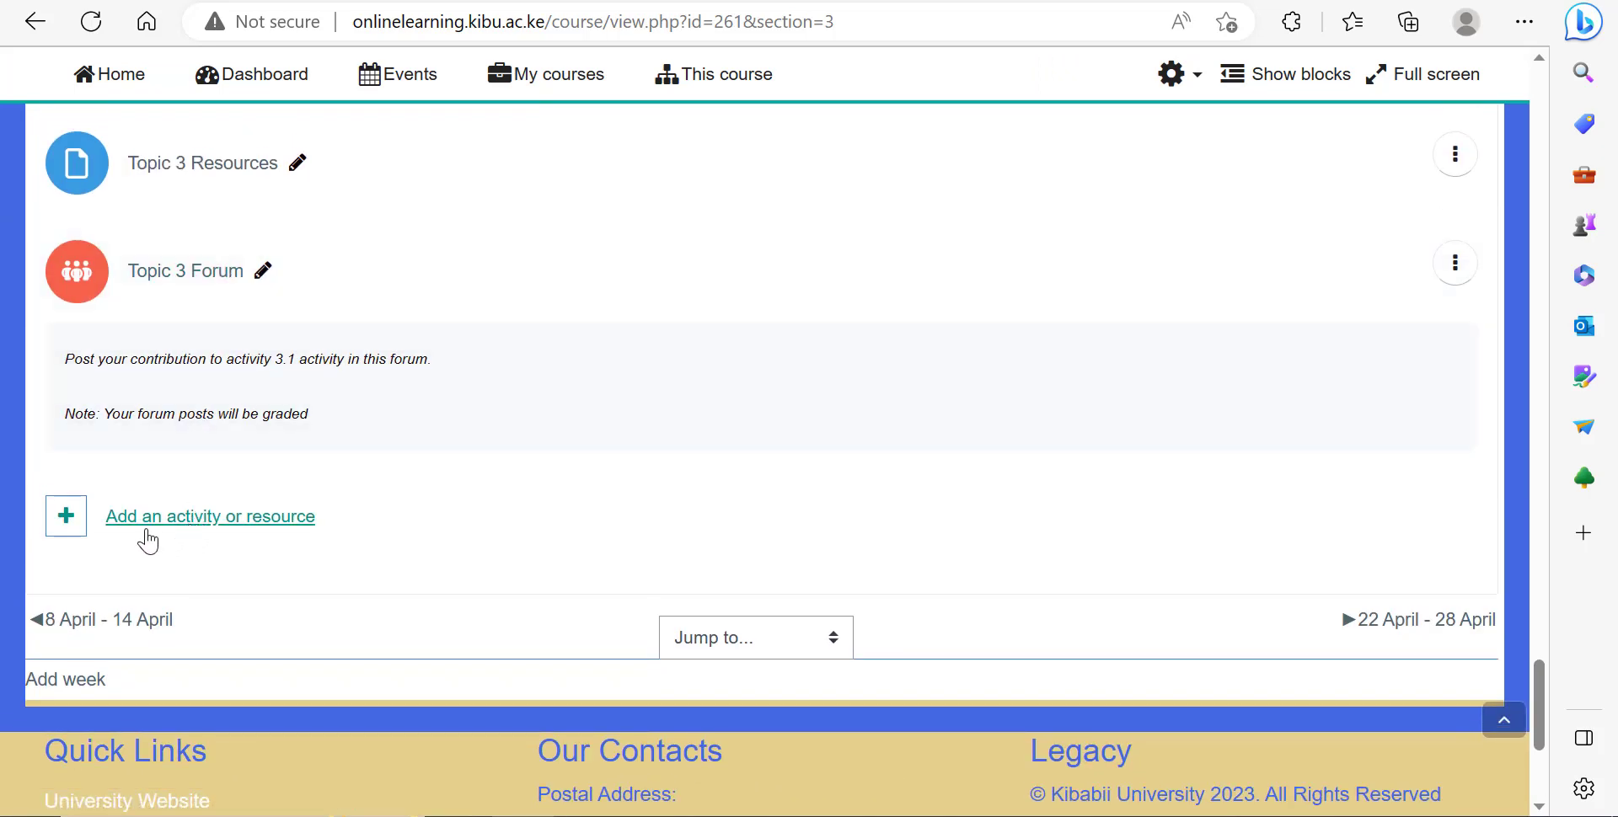
{"action": "left_click", "coordinate": [220, 524]}
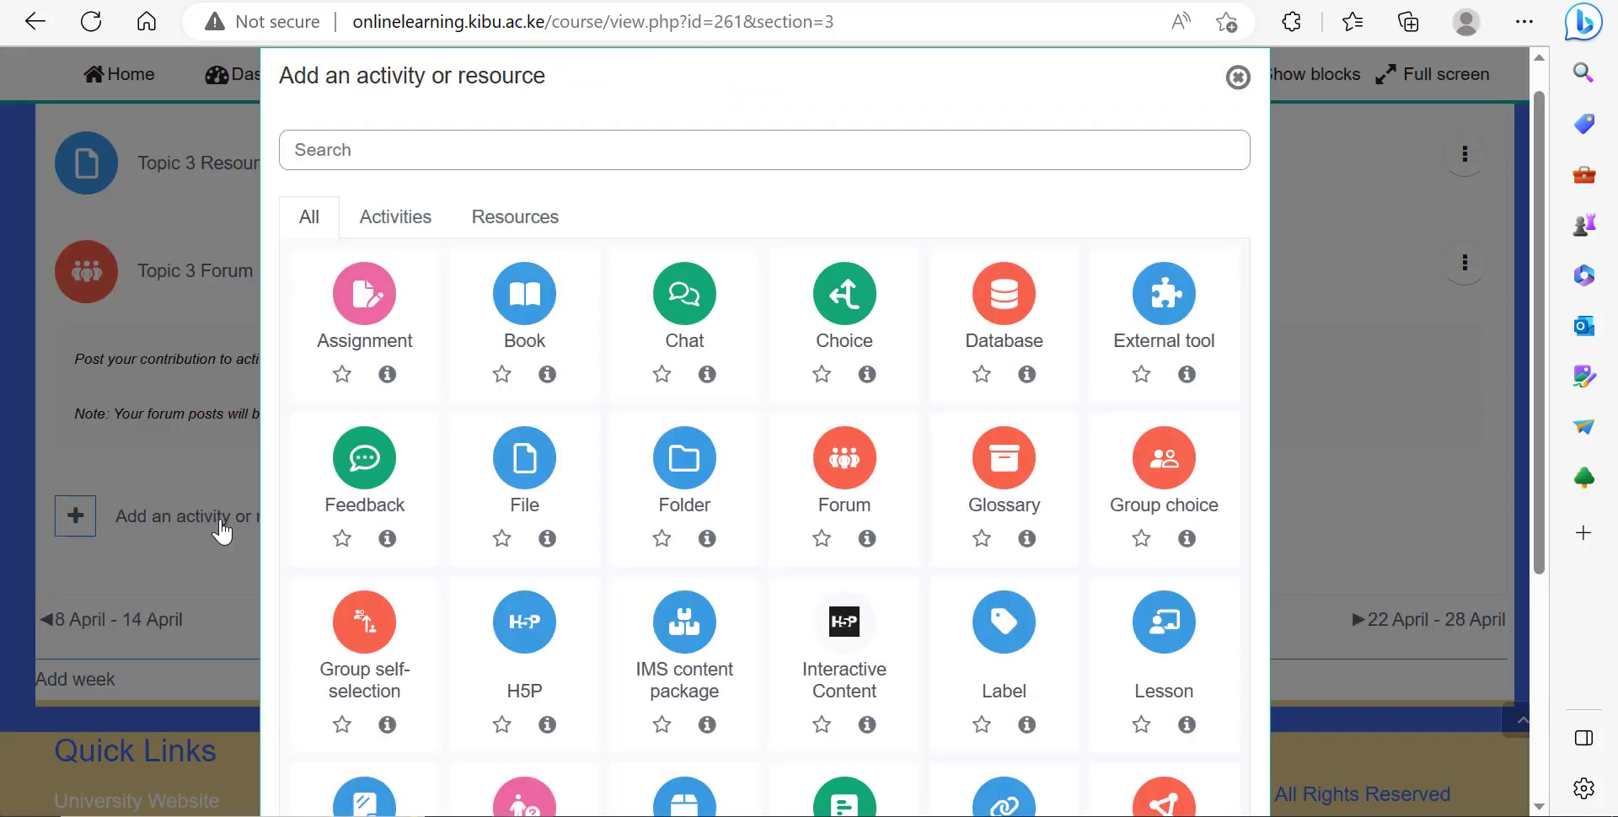
{"action": "left_click", "coordinate": [504, 220]}
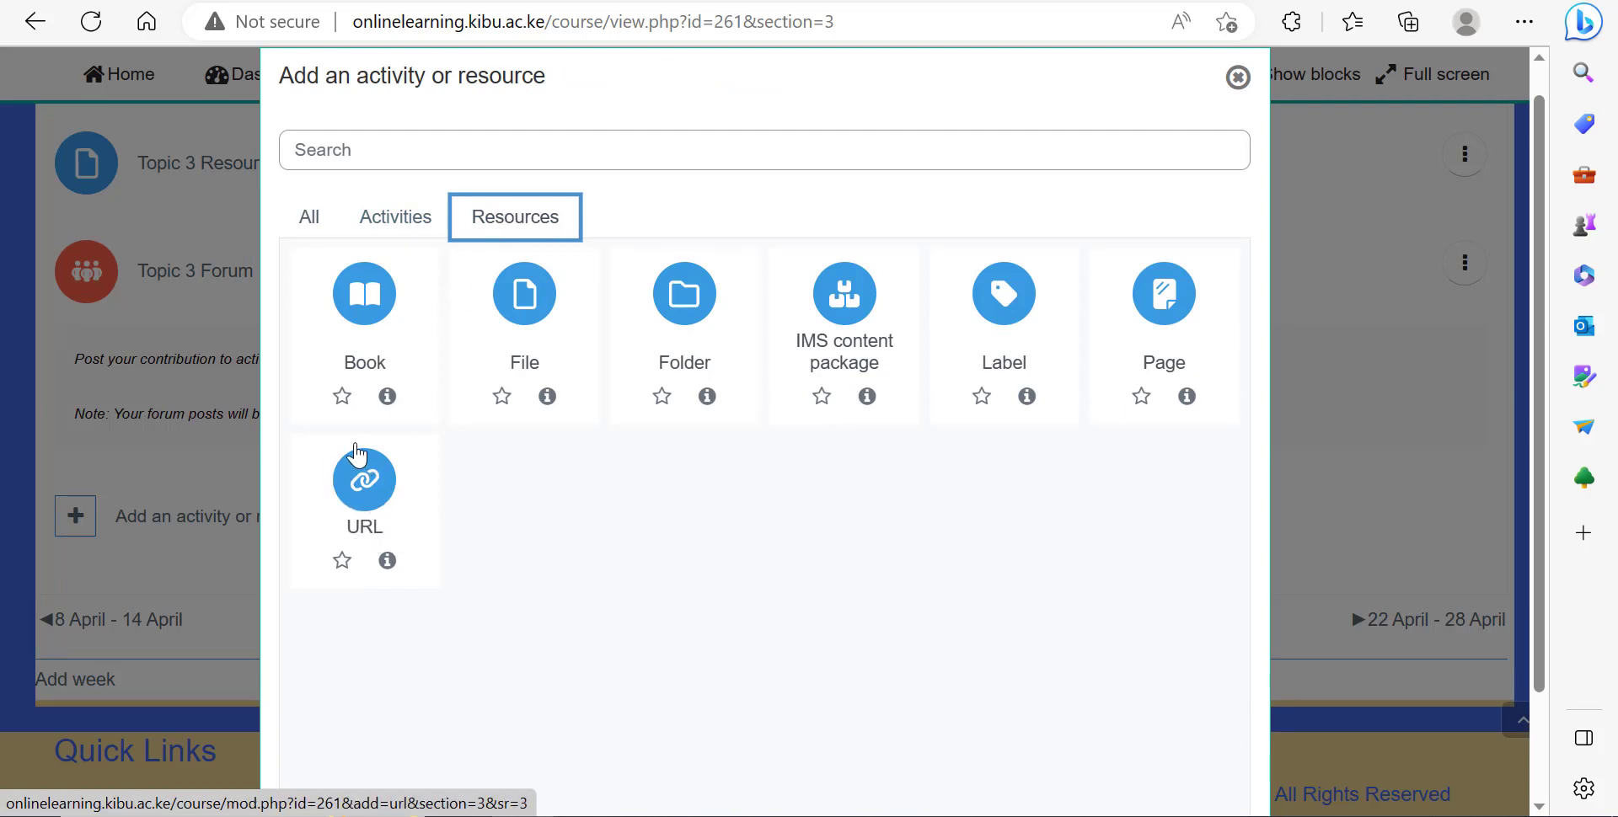
{"action": "left_click", "coordinate": [364, 531]}
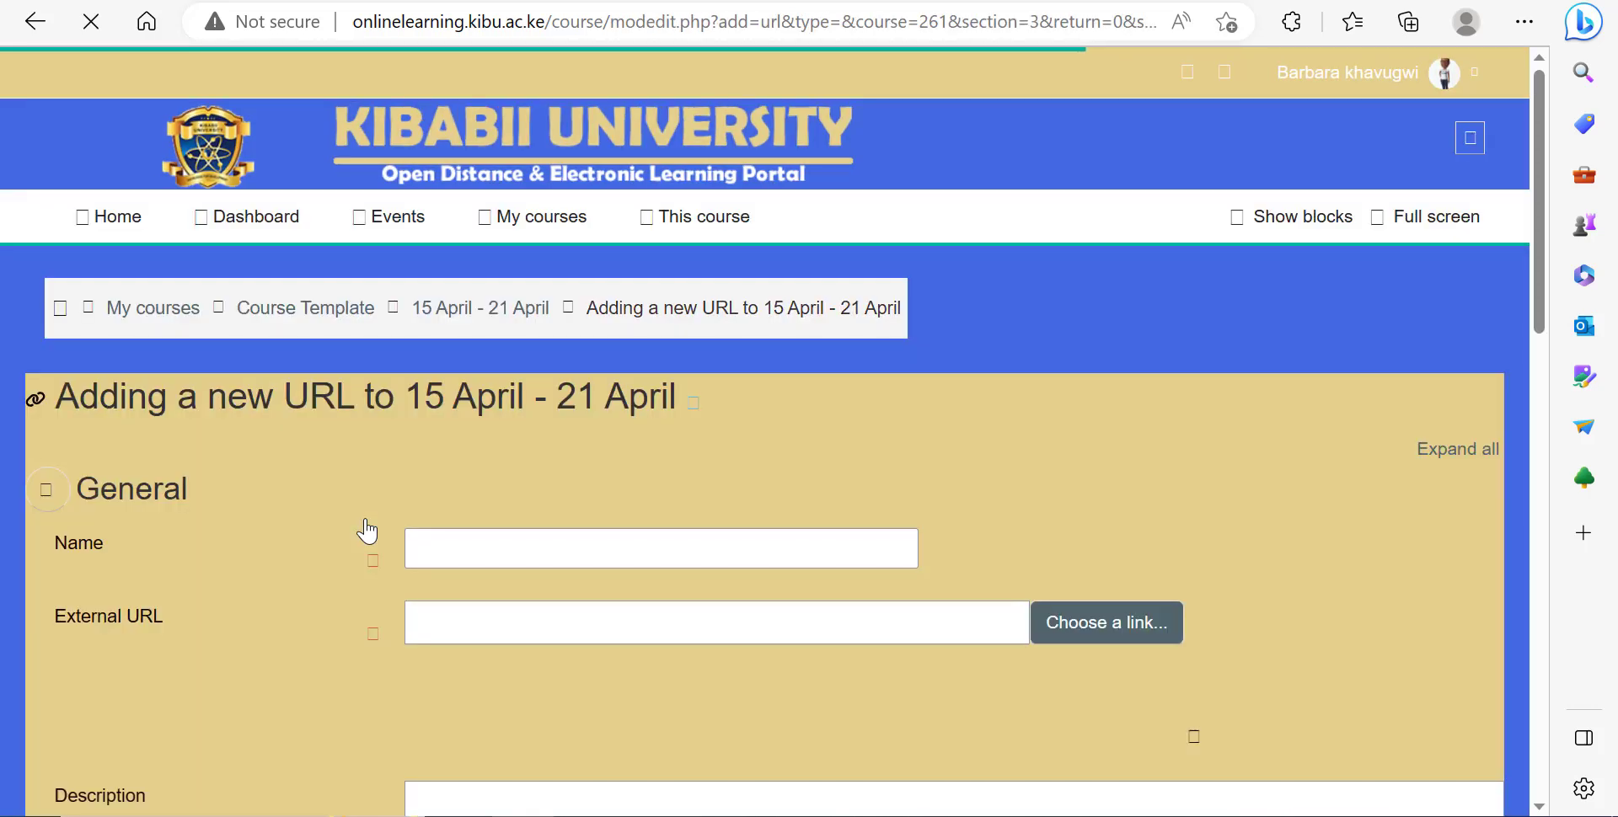
{"action": "left_click", "coordinate": [462, 549]}
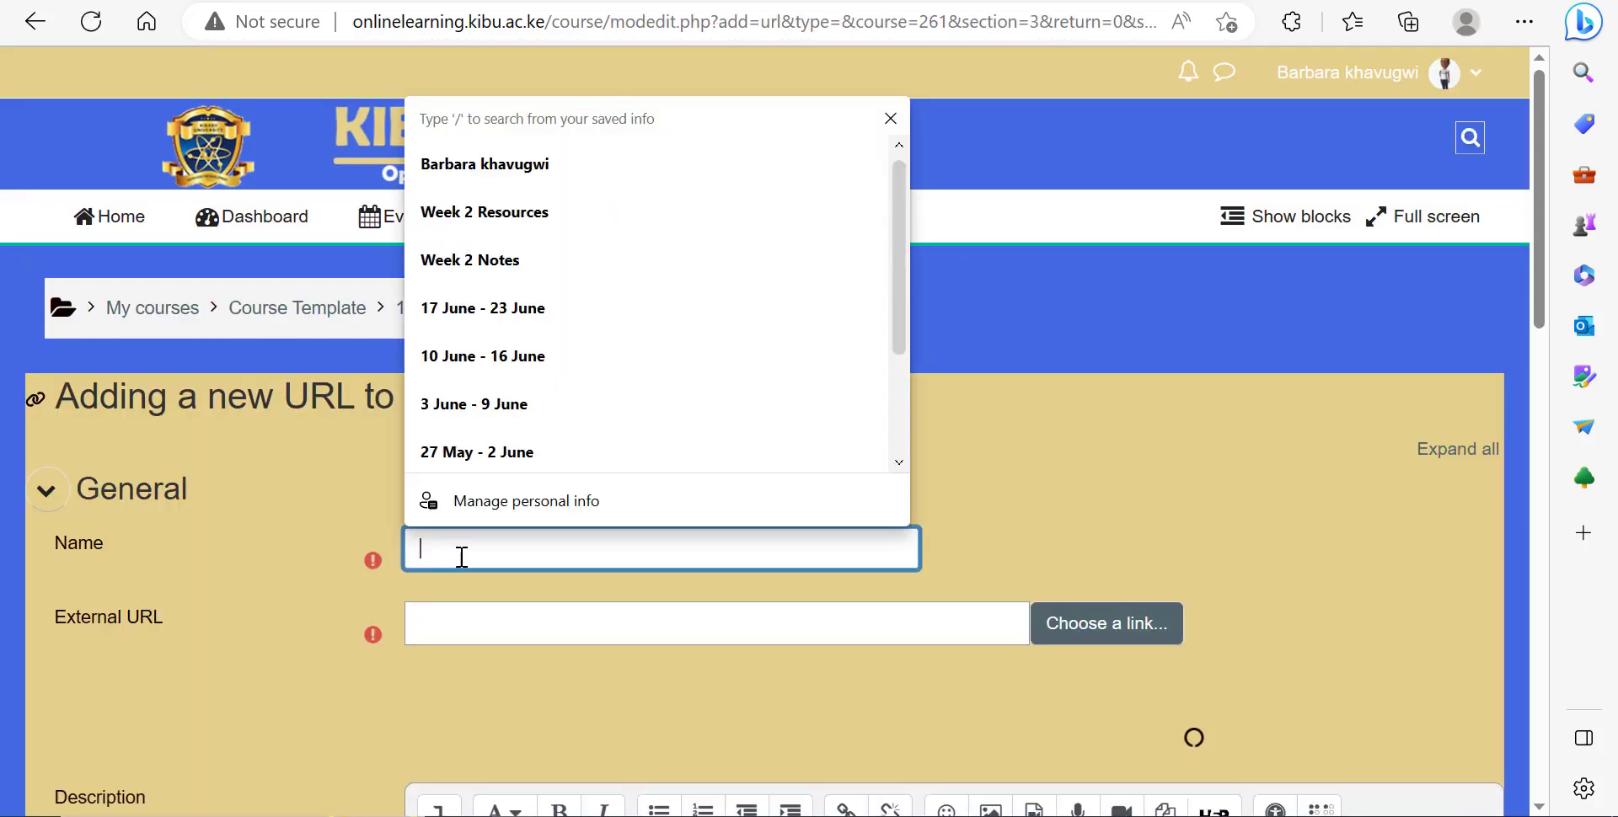
{"action": "type", "text": "Packet Tracer"}
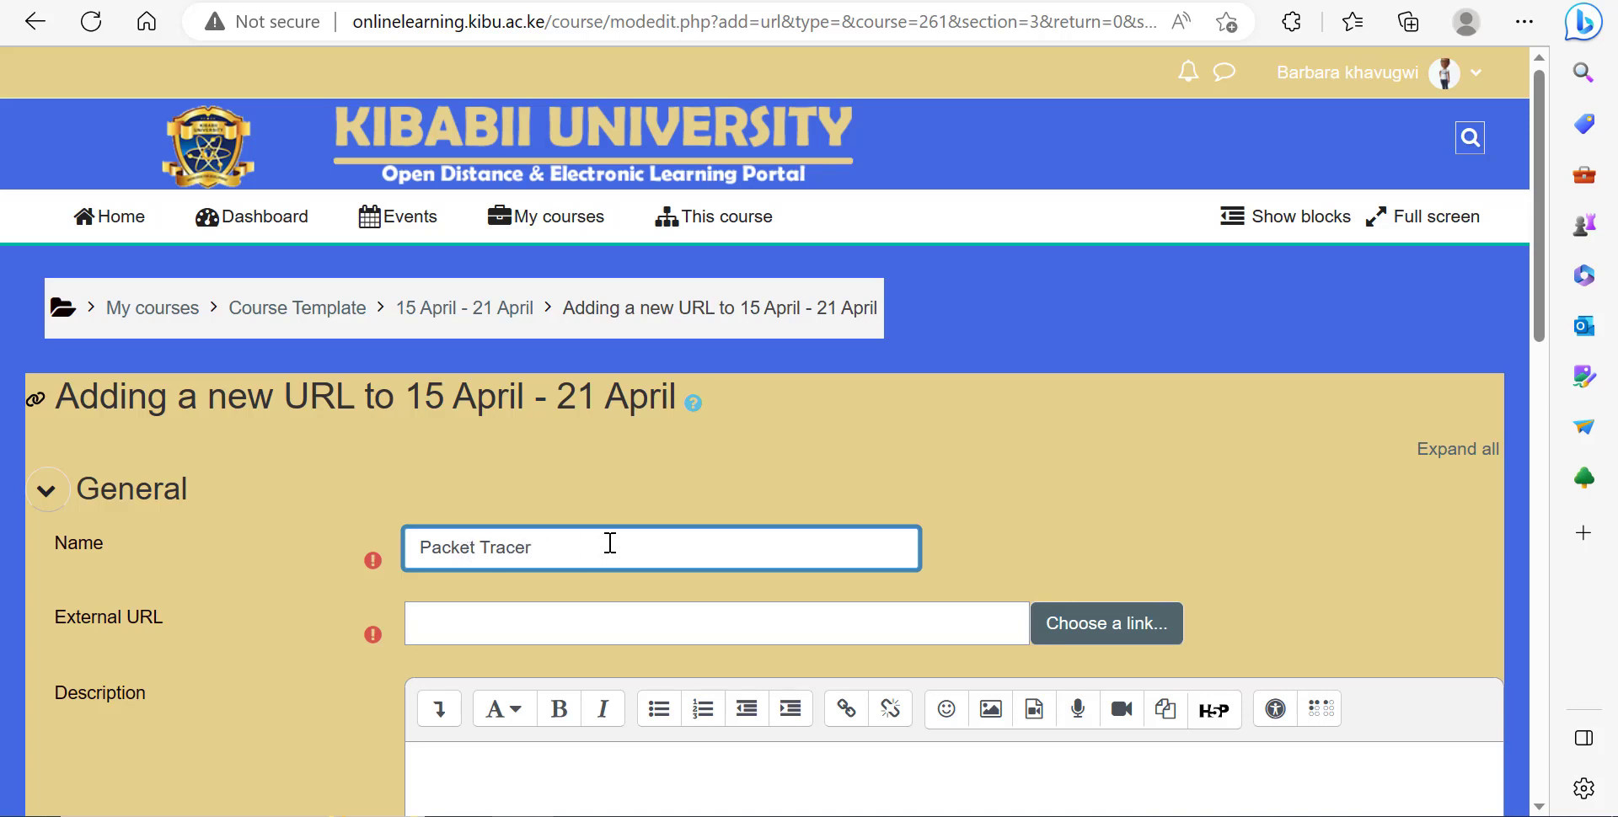
{"action": "left_click", "coordinate": [548, 620]}
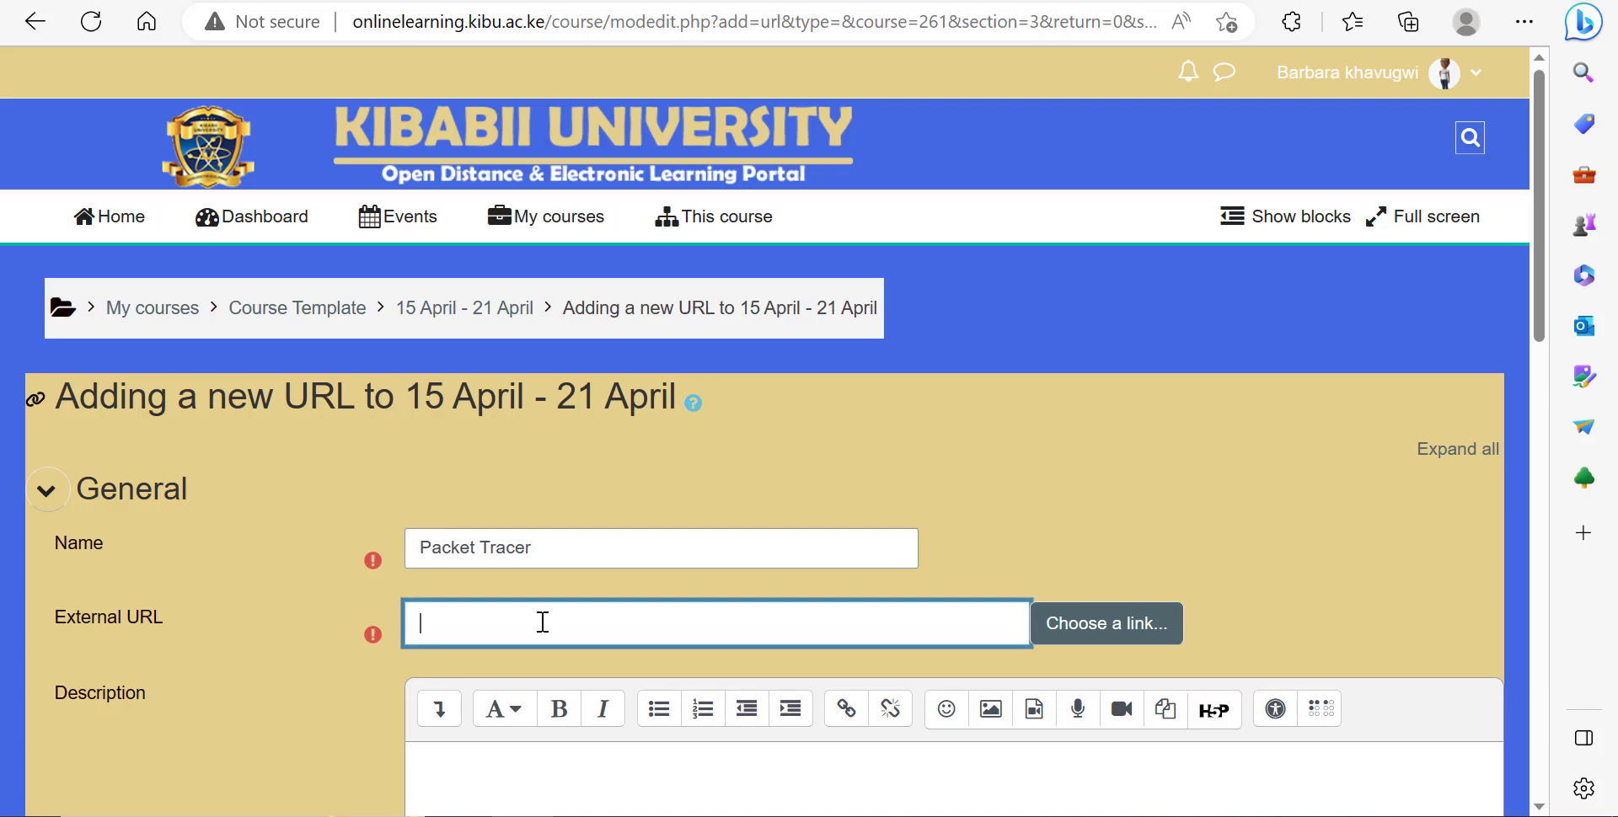
{"action": "type", "text": "https://www.netacad.com/courses/packet-tracer"}
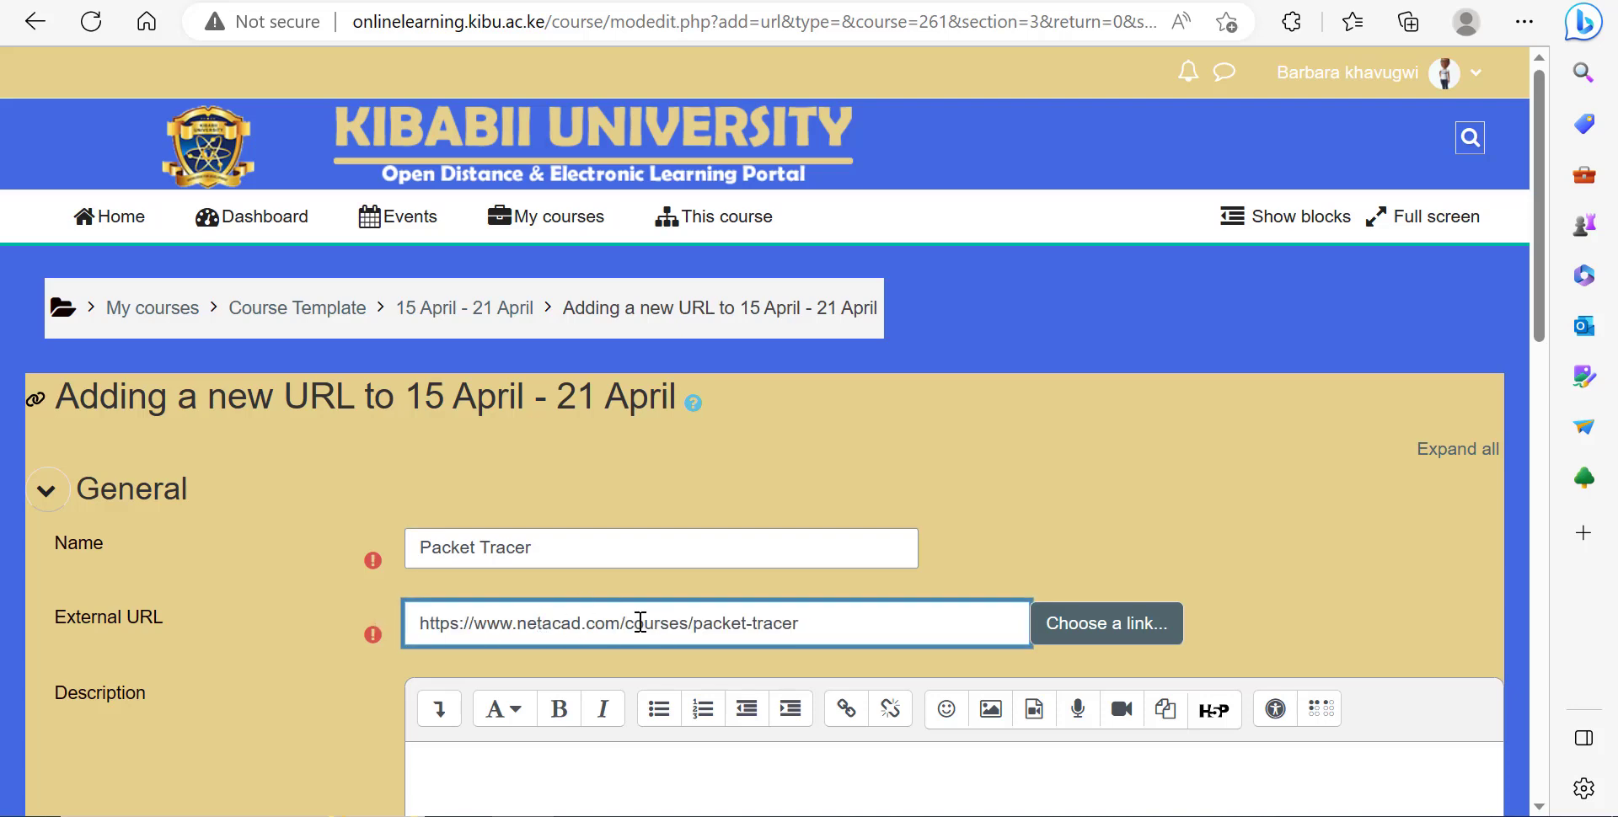
Add the description "Read through the web page and make summaries on the packet tracer.", display it on the course page, and save the URL resource.
{"action": "scroll", "coordinate": [737, 588], "scroll_direction": "down", "scroll_amount": 3}
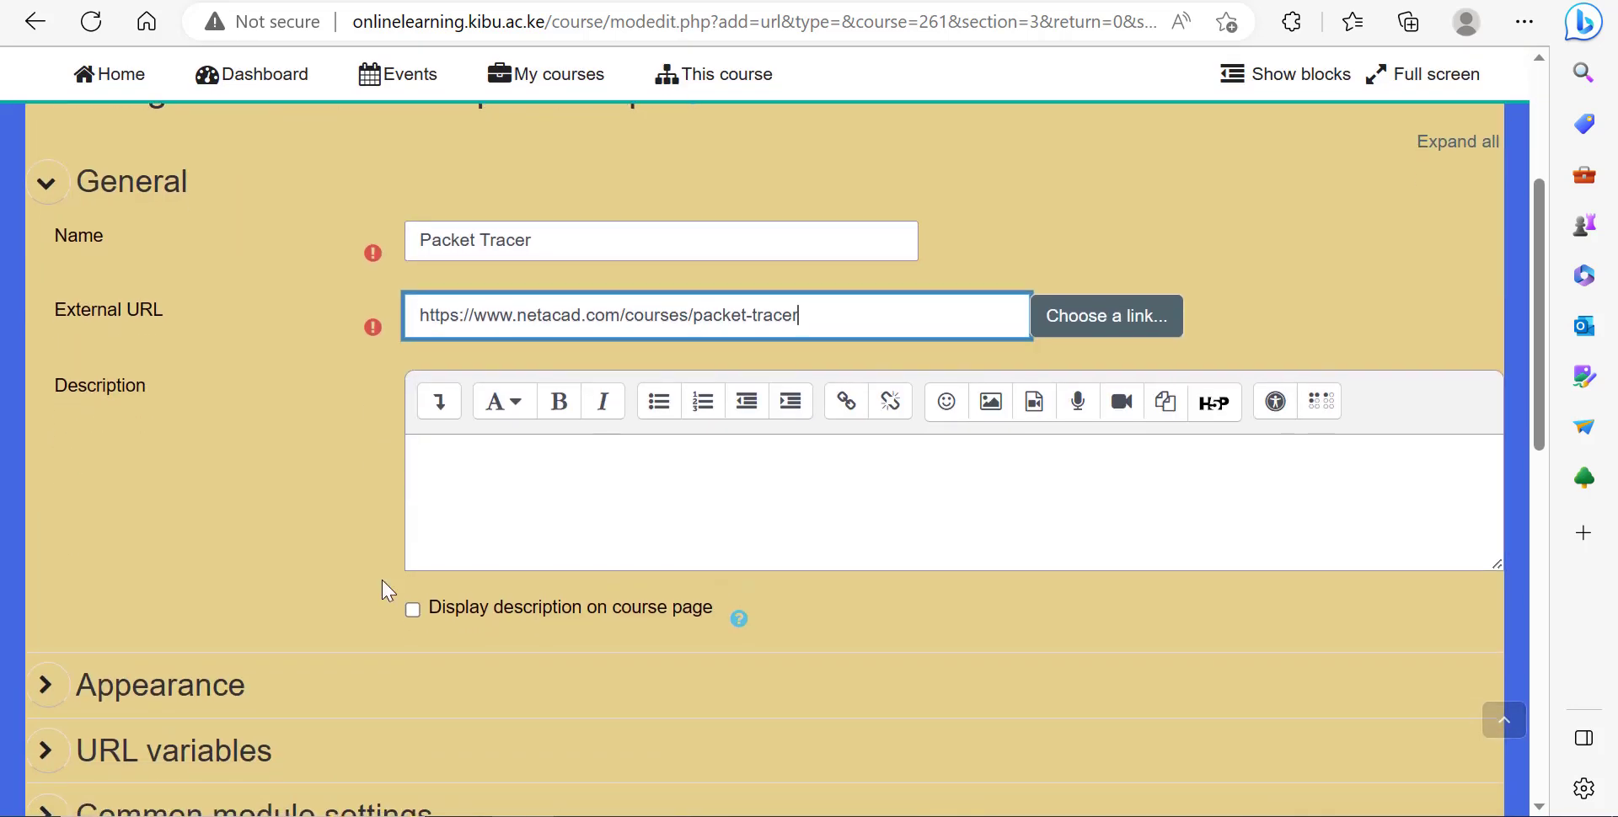
{"action": "left_click", "coordinate": [414, 615]}
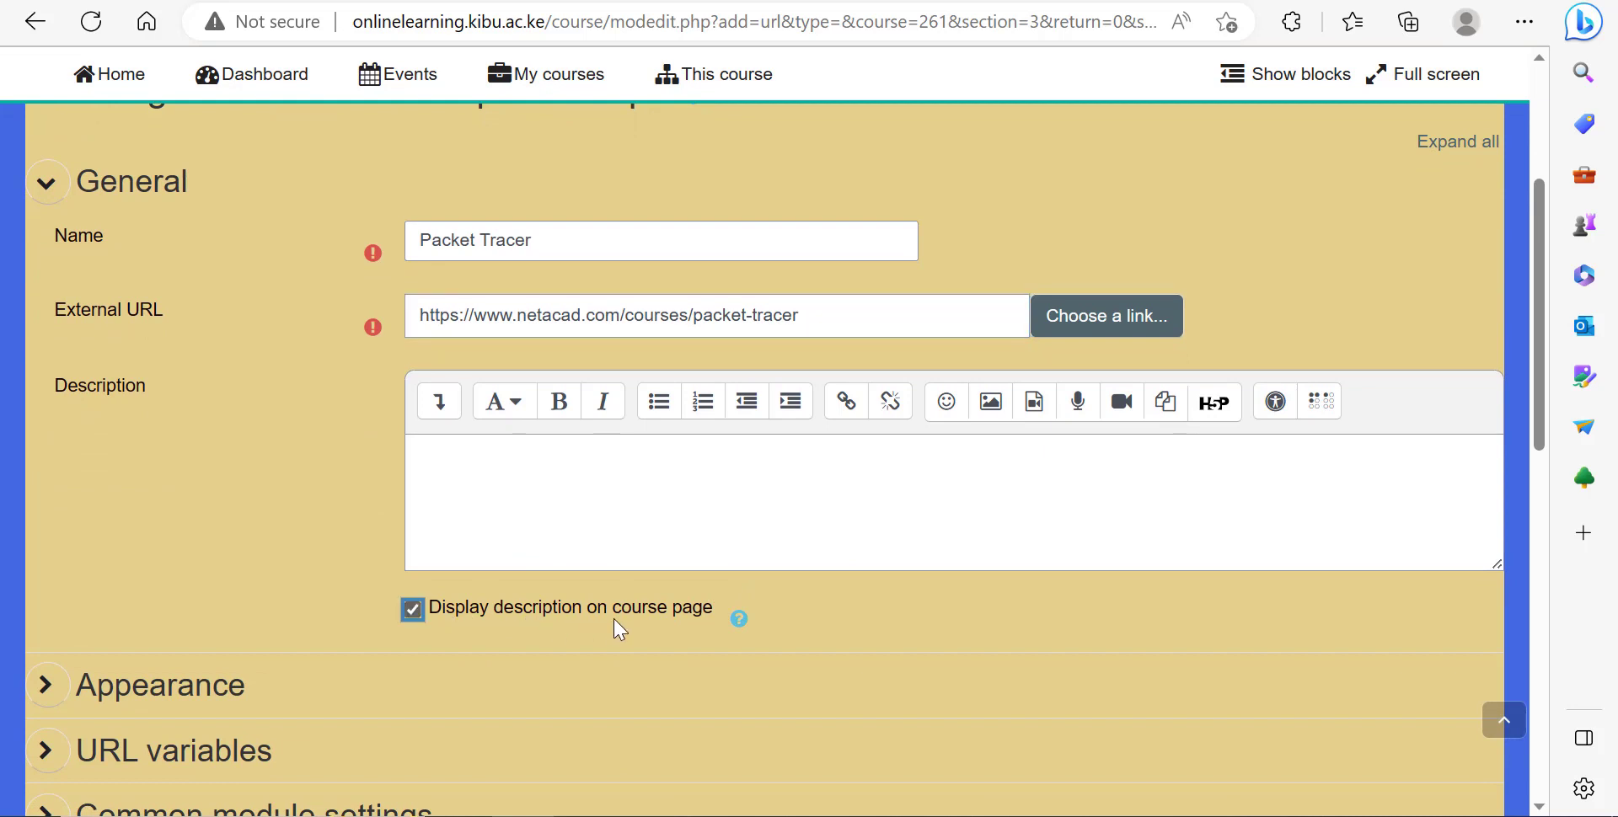
{"action": "left_click", "coordinate": [488, 492]}
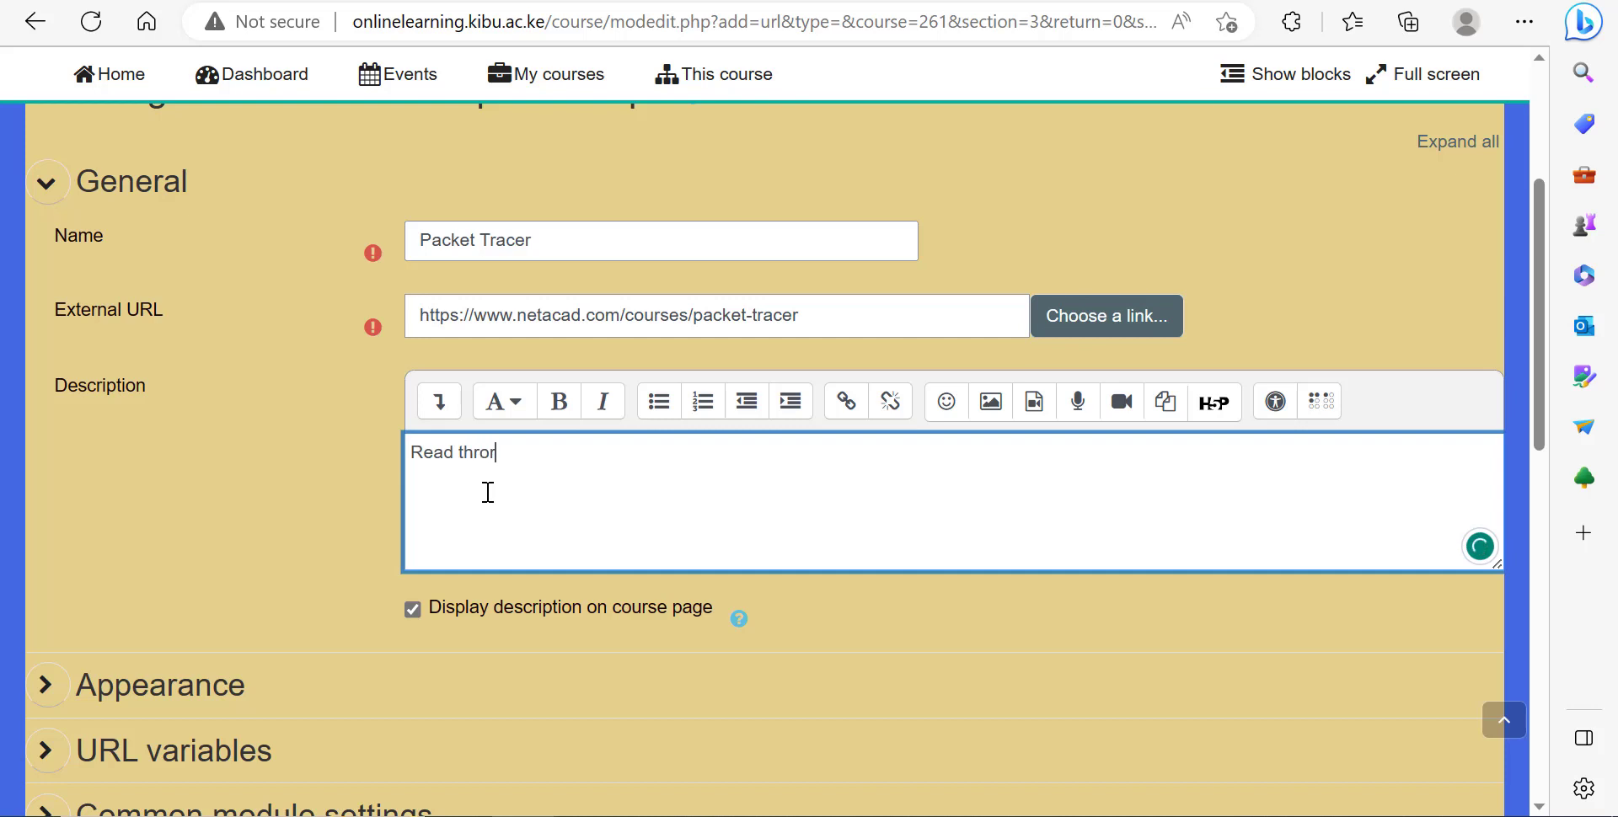
{"action": "type", "text": "Read throrugh the web p"}
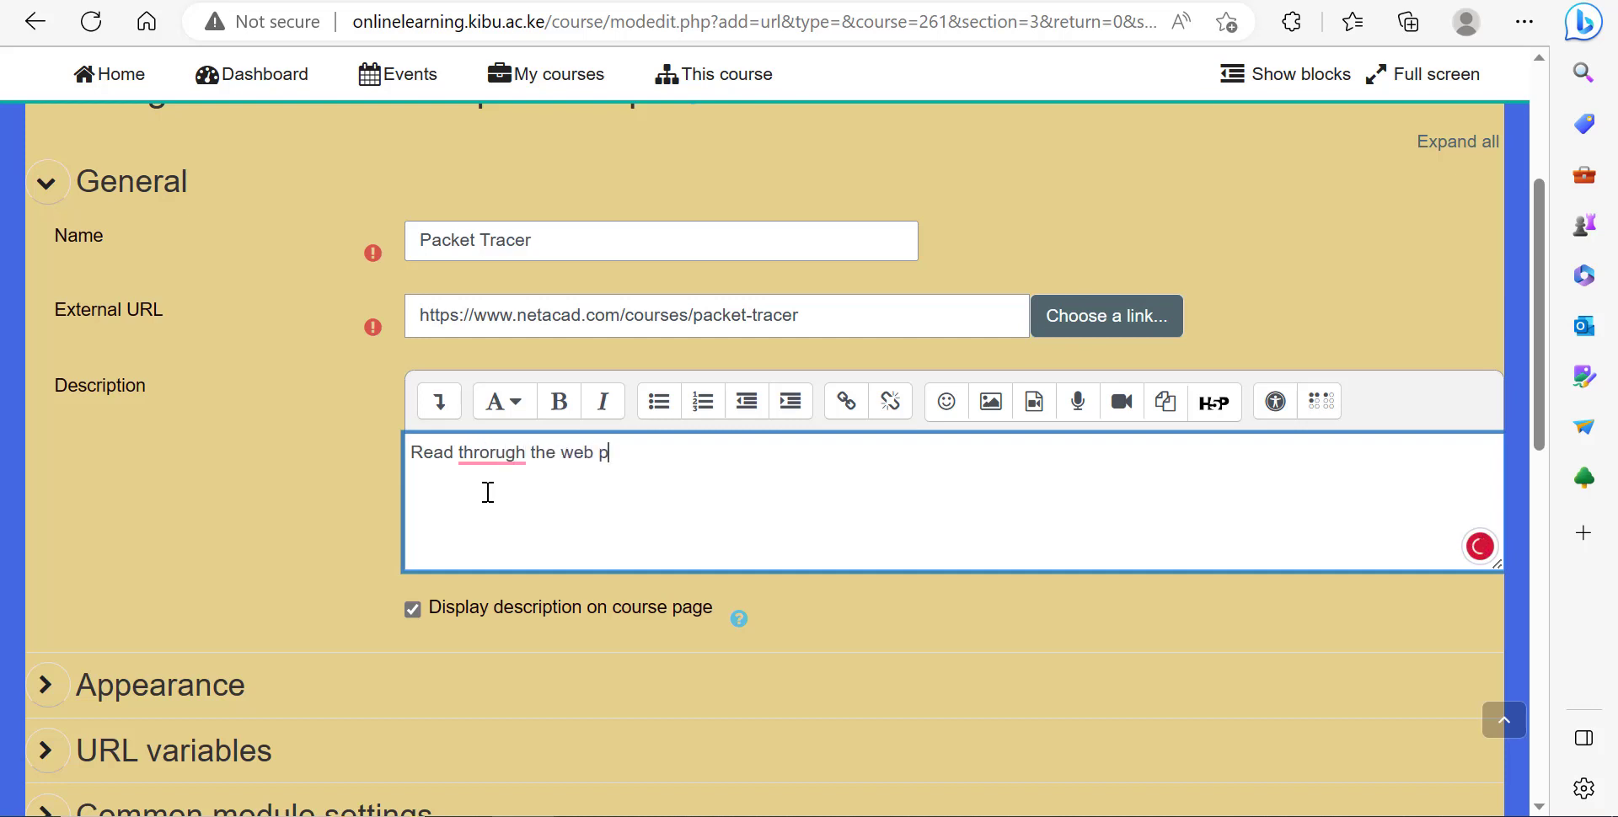
{"action": "type", "text": "age and make summaries on the packet tracer"}
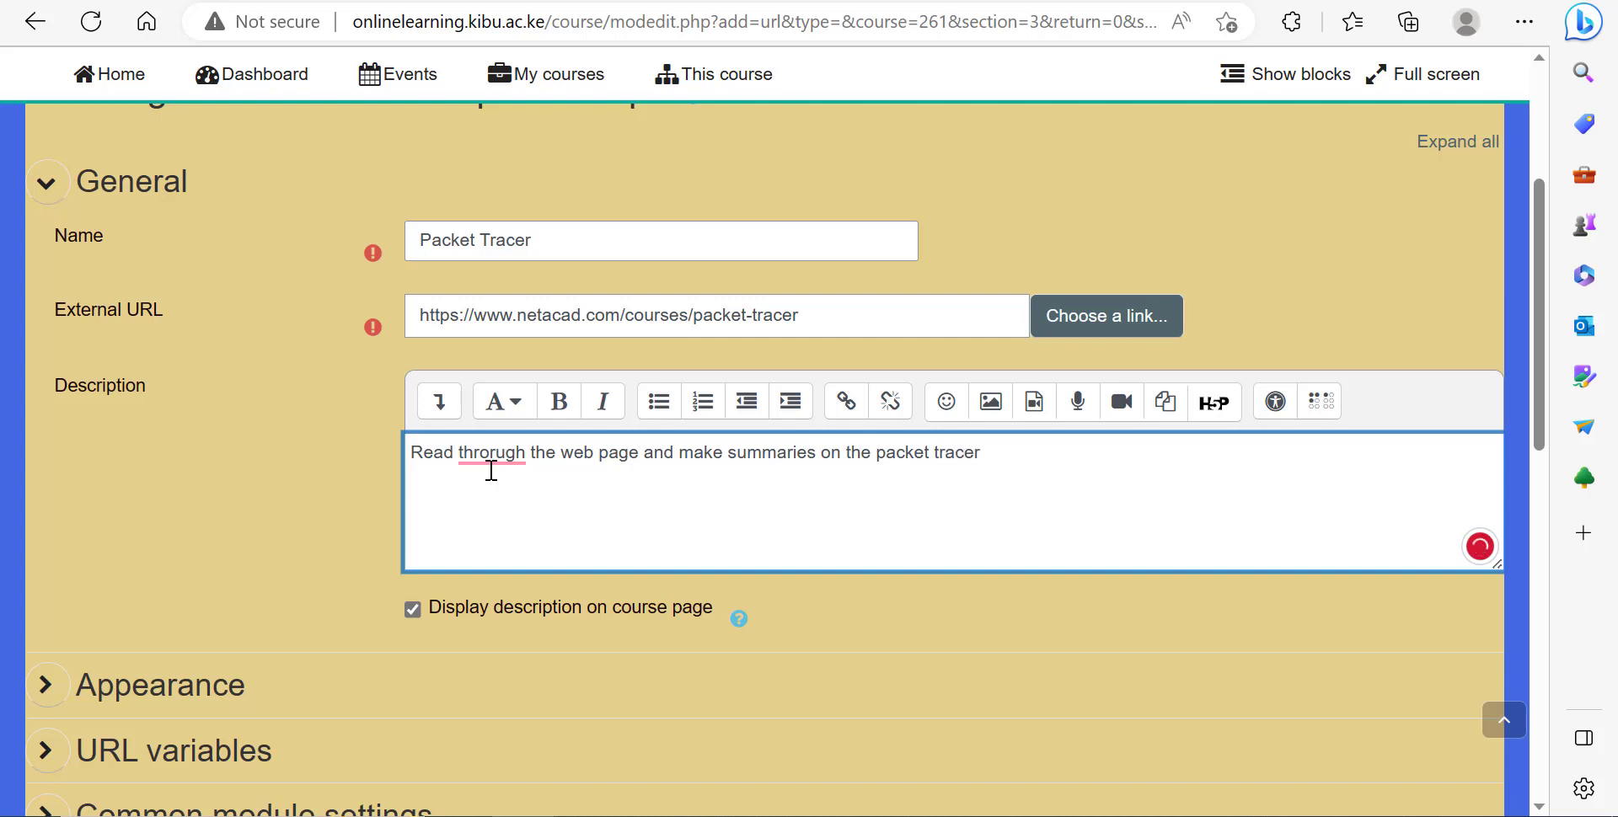
{"action": "mouse_move", "coordinate": [502, 455]}
{"action": "left_click", "coordinate": [599, 497]}
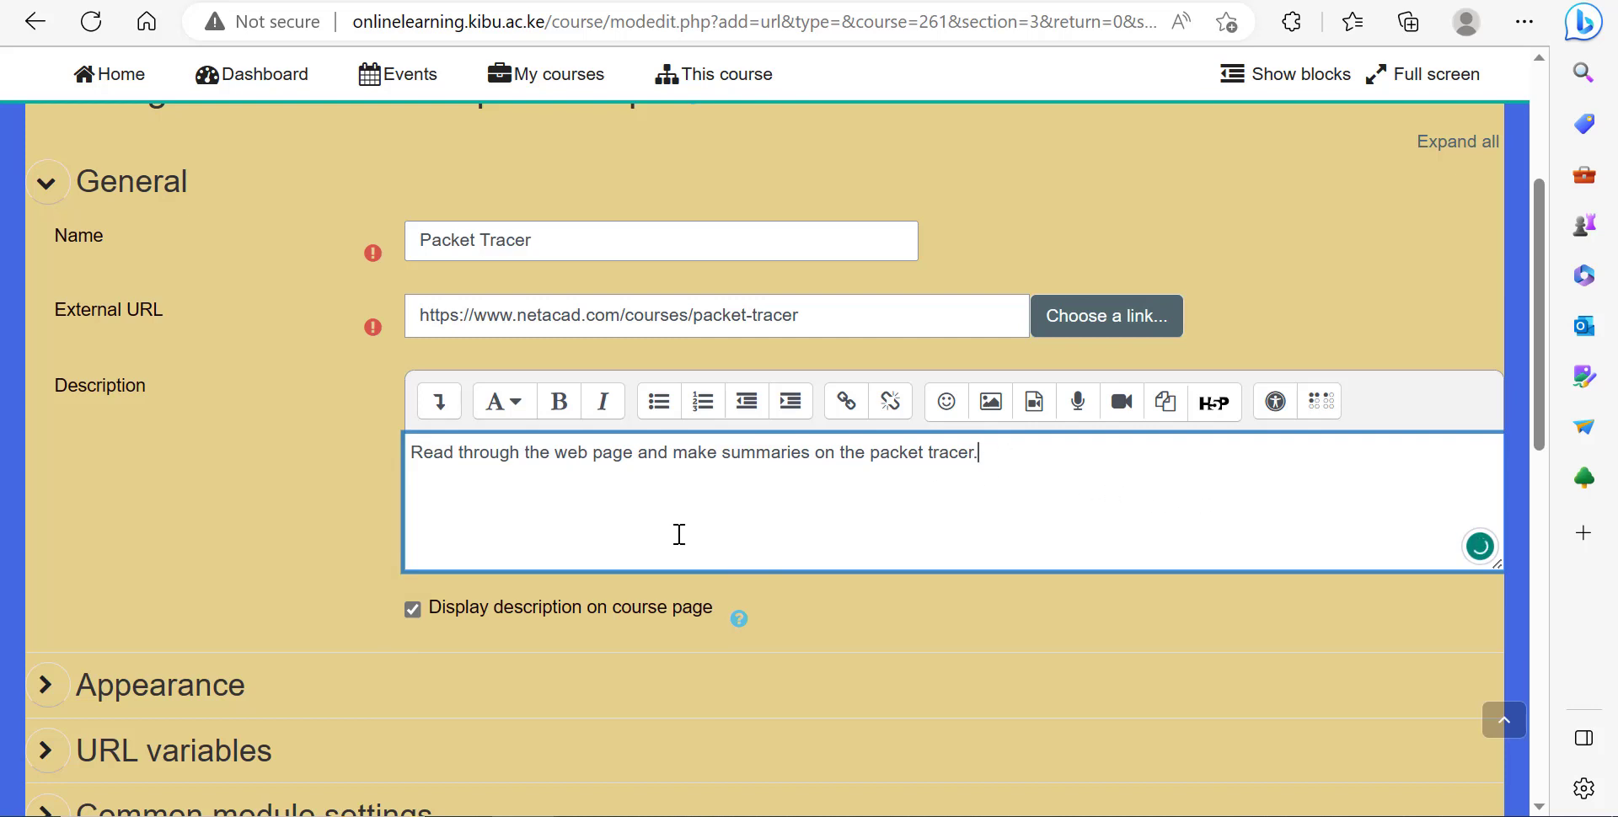
{"action": "scroll", "coordinate": [610, 579], "scroll_direction": "down", "scroll_amount": 7}
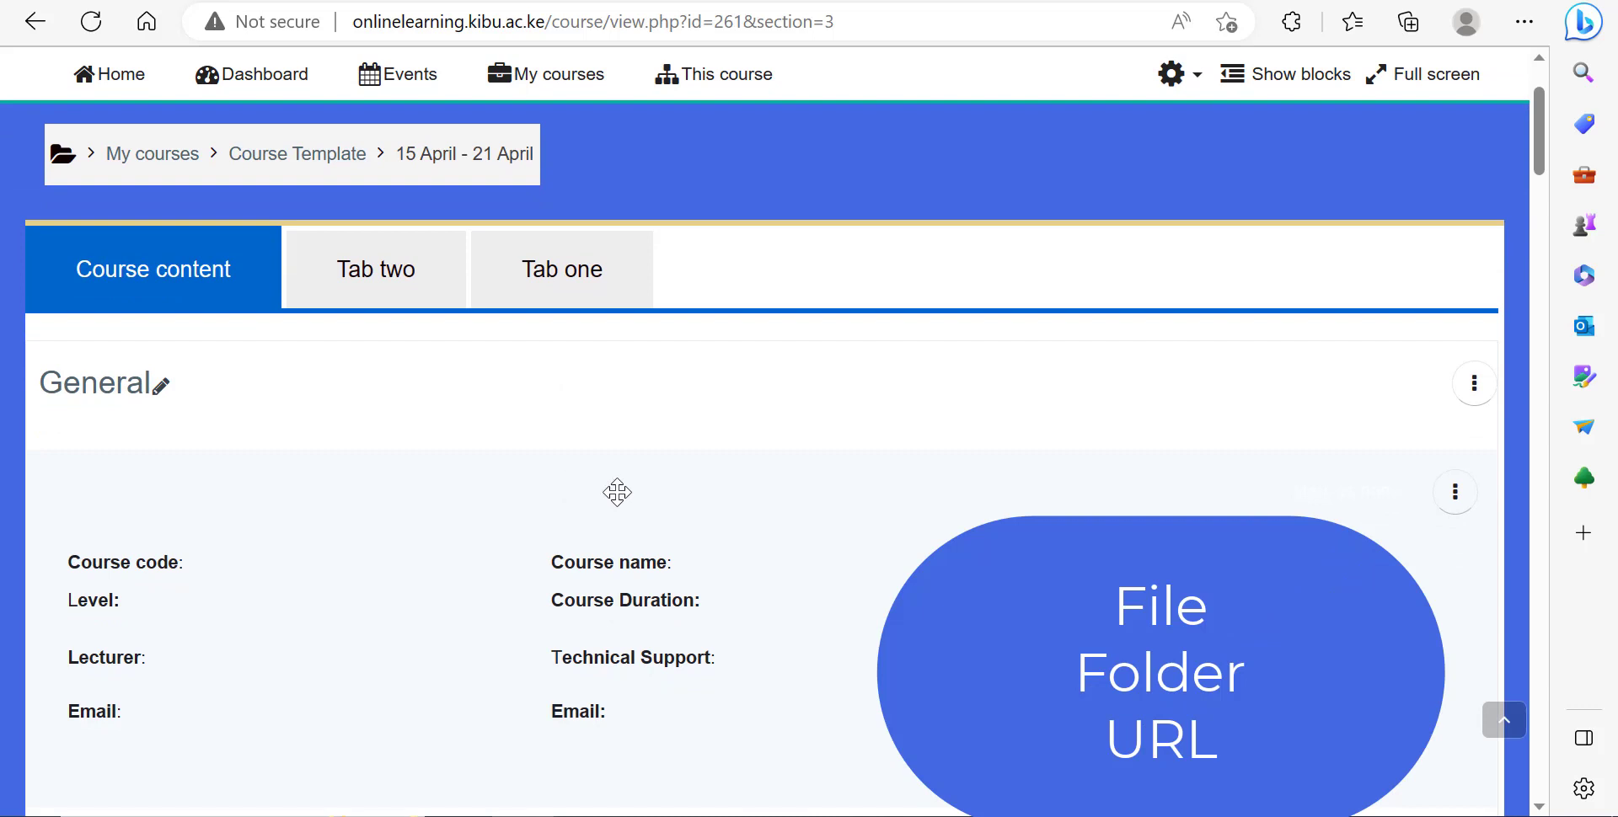
Turn editing off for the course and look through the course content page from the General section down.
{"action": "scroll", "coordinate": [947, 513], "scroll_direction": "up", "scroll_amount": 2}
{"action": "left_click", "coordinate": [1171, 221]}
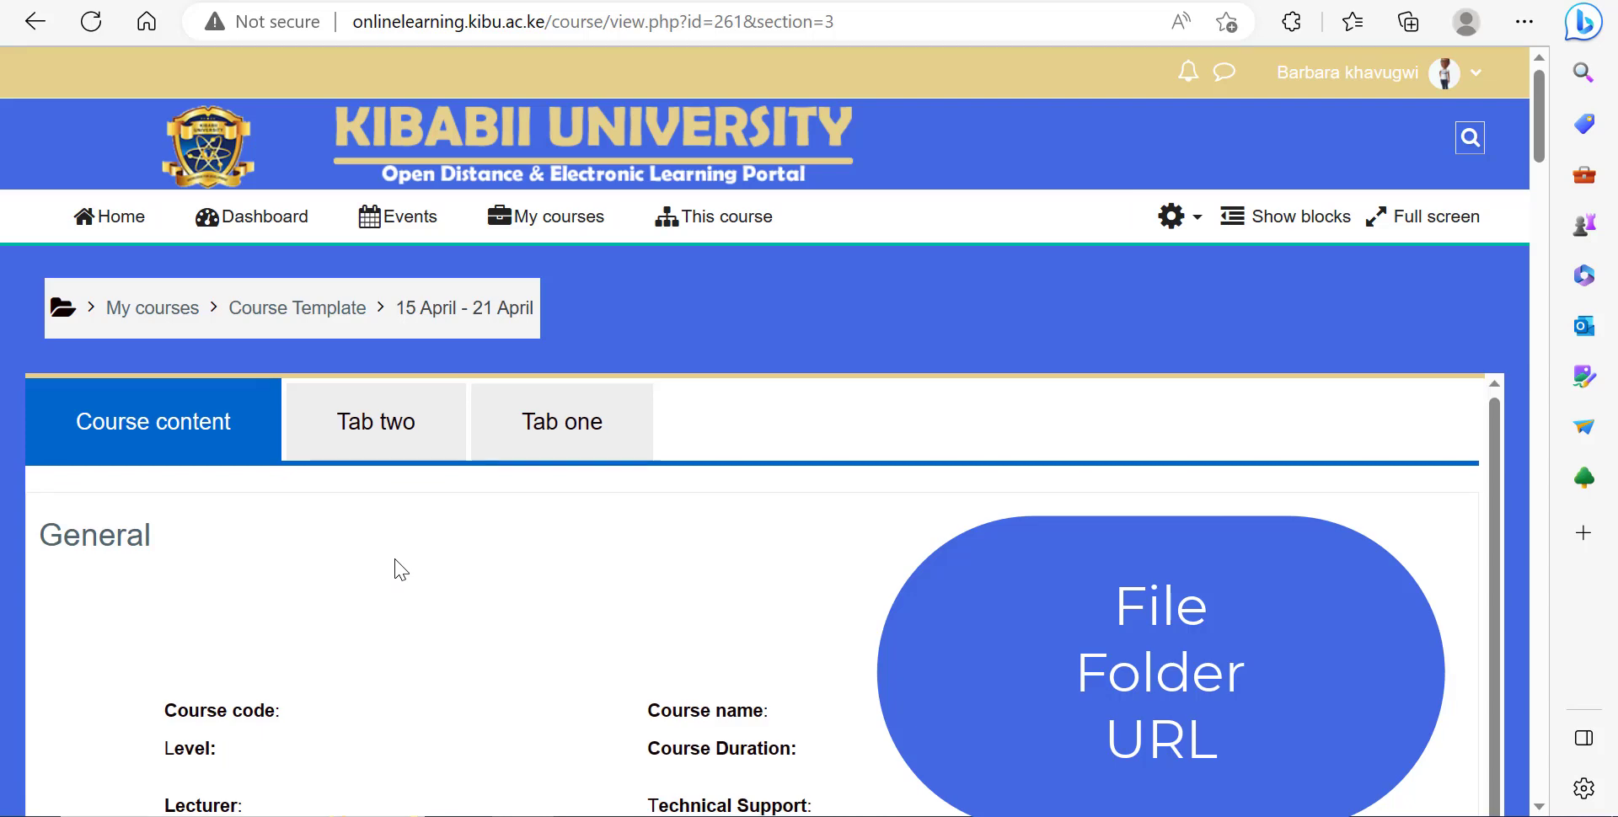
{"action": "scroll", "coordinate": [544, 506], "scroll_direction": "down", "scroll_amount": 10}
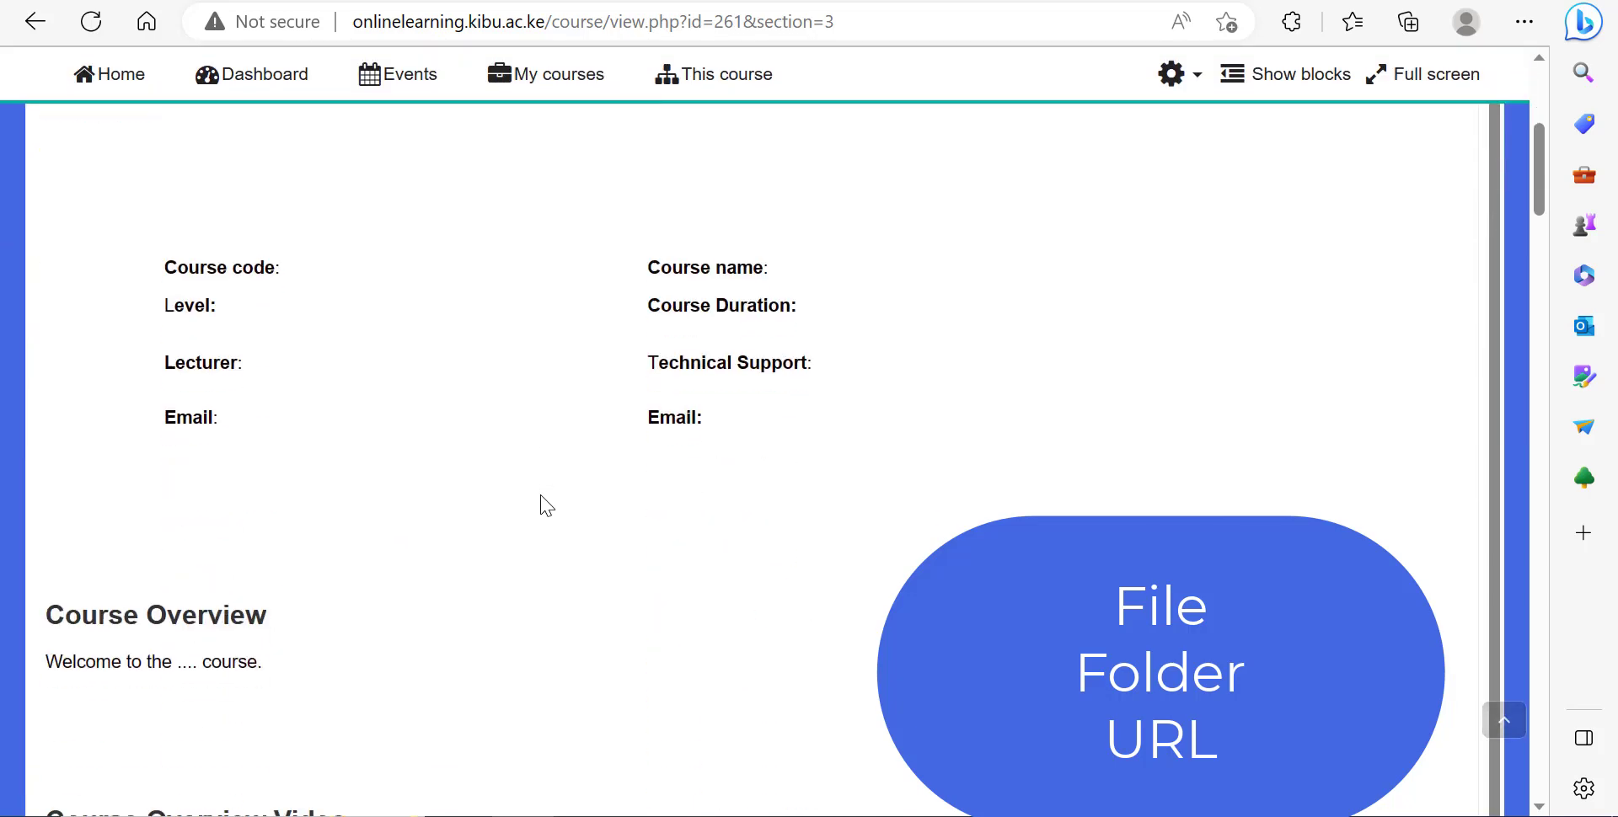
{"action": "scroll", "coordinate": [549, 469], "scroll_direction": "down", "scroll_amount": 14}
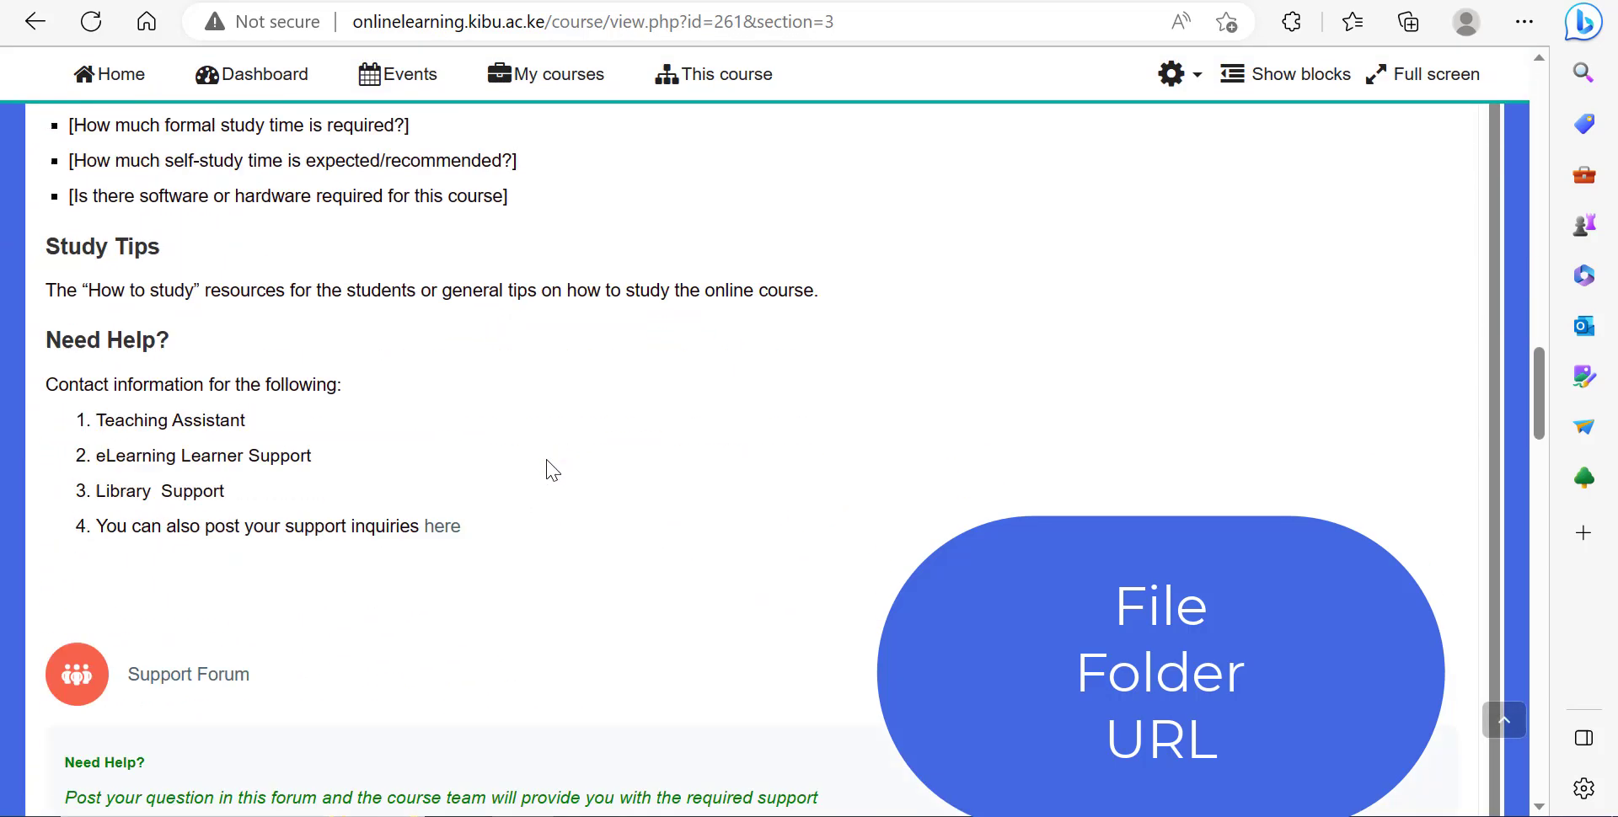